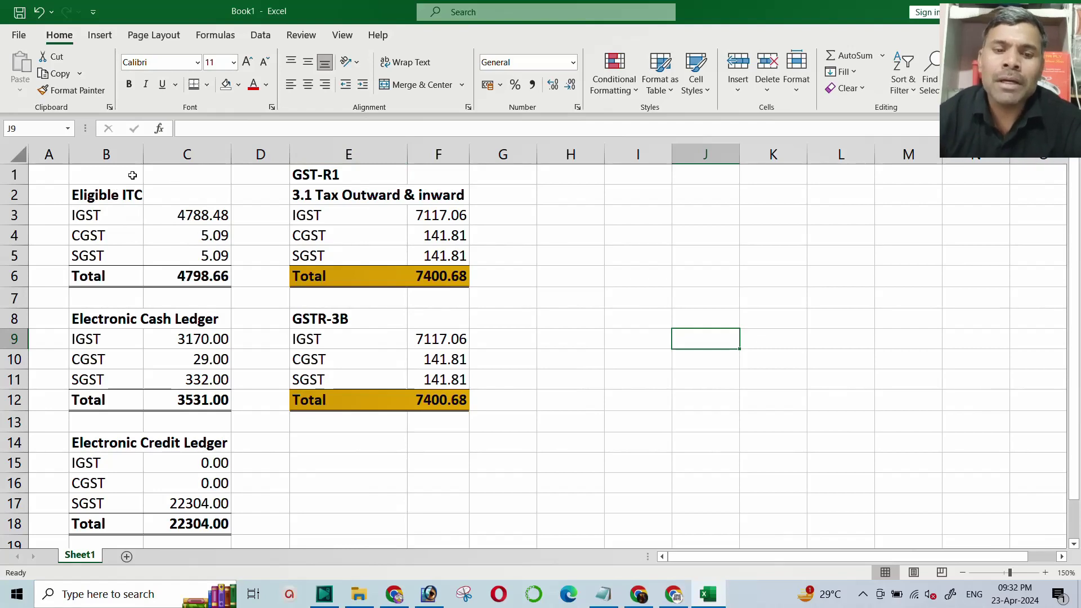
Review the IGST, CGST and SGST amounts in the Eligible ITC table against those in the GST-R1 table.
click(107, 195)
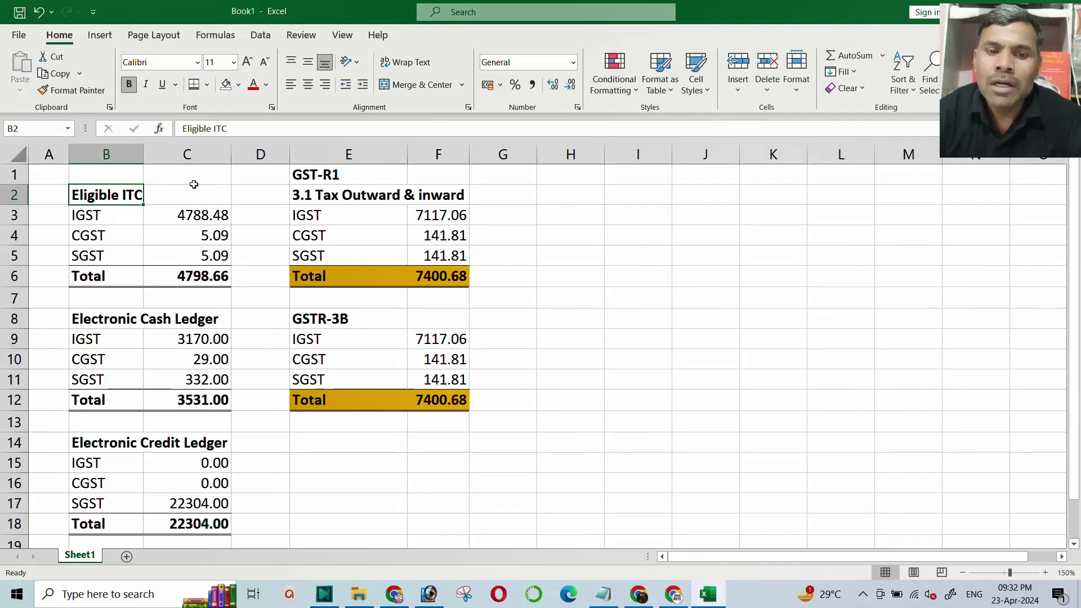
click(191, 212)
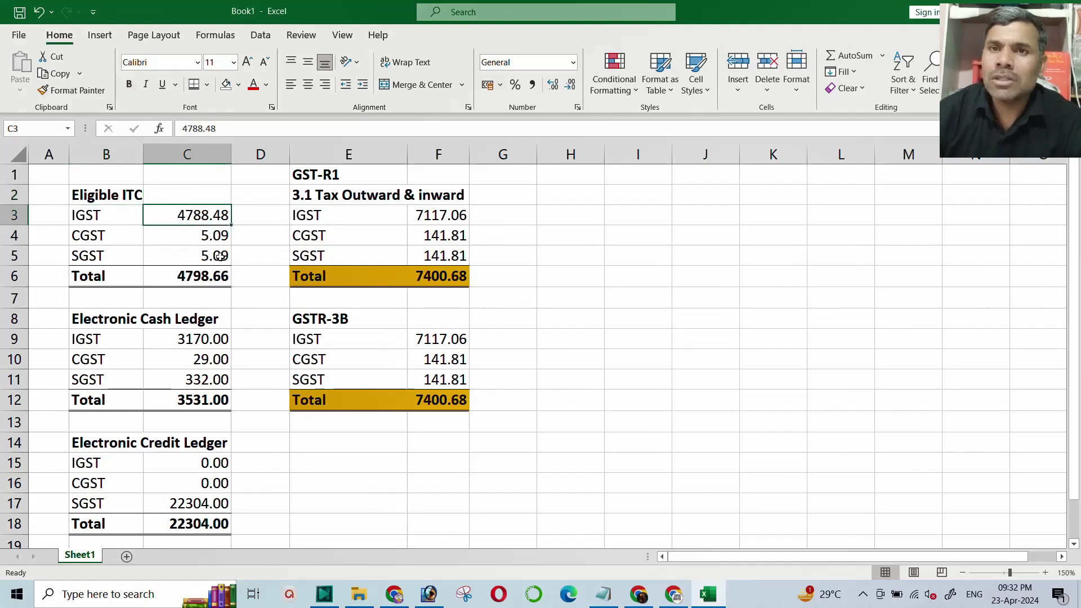
click(204, 237)
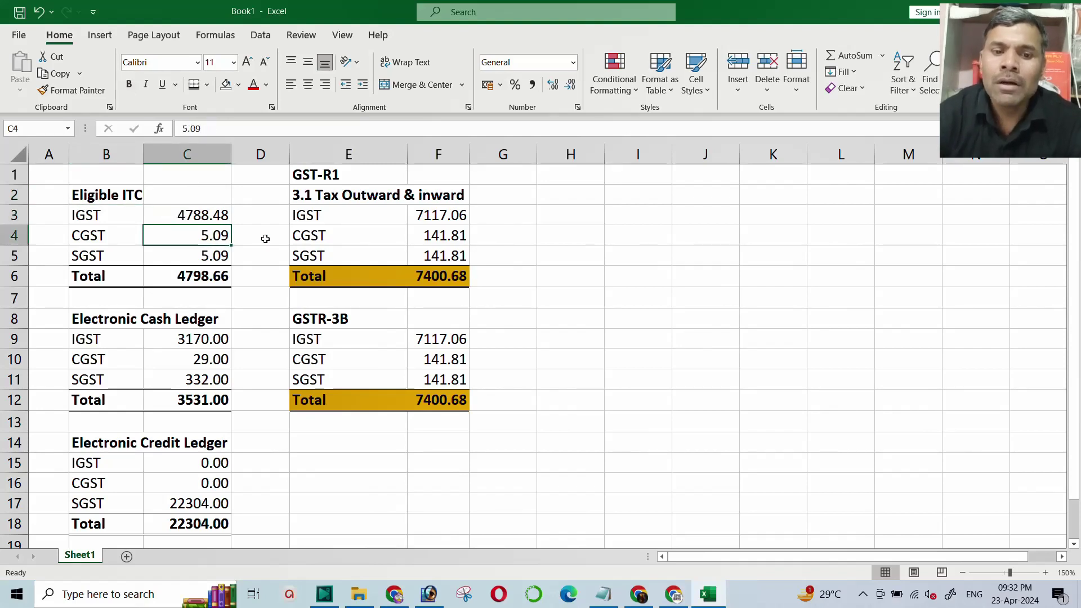
click(205, 257)
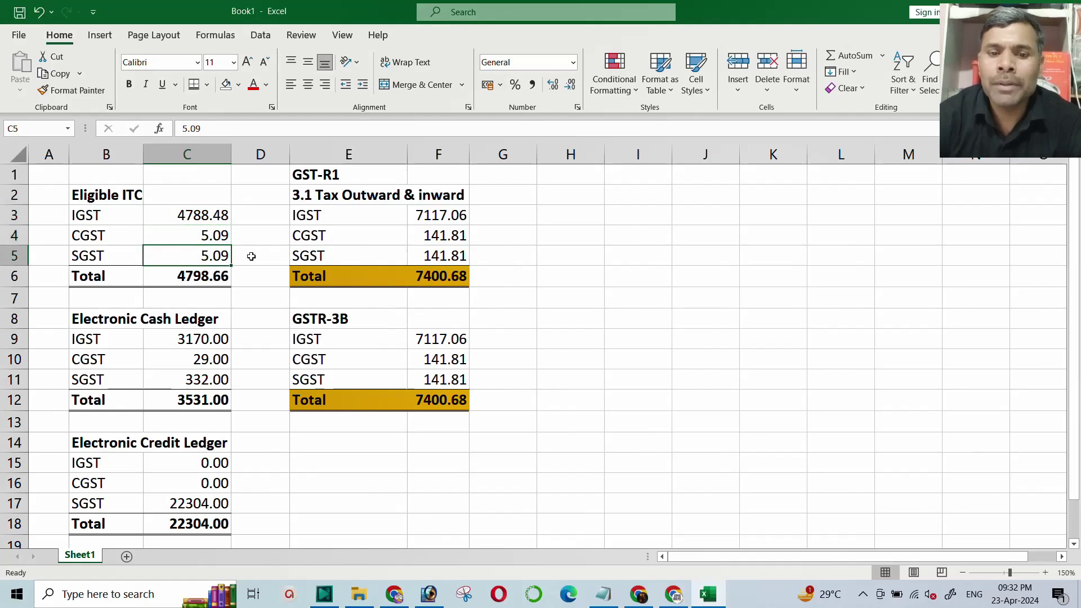
click(193, 275)
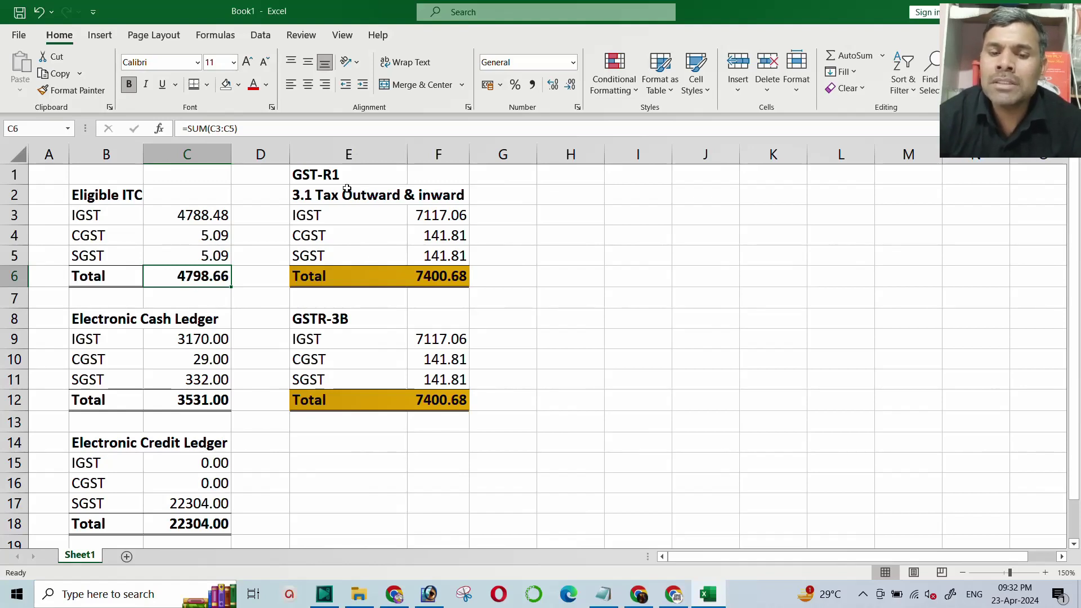
click(304, 178)
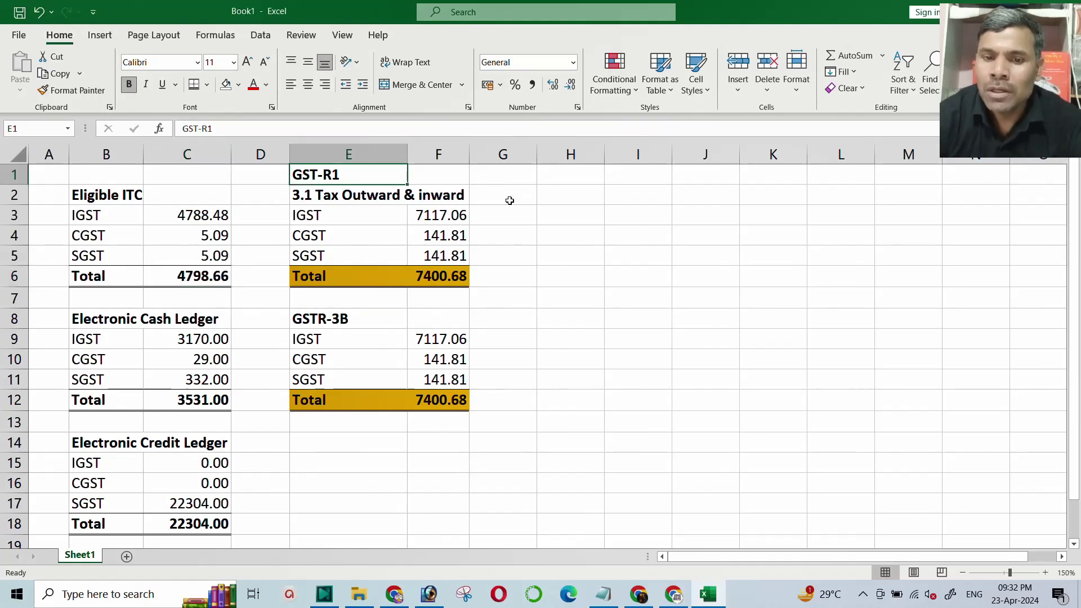
click(329, 216)
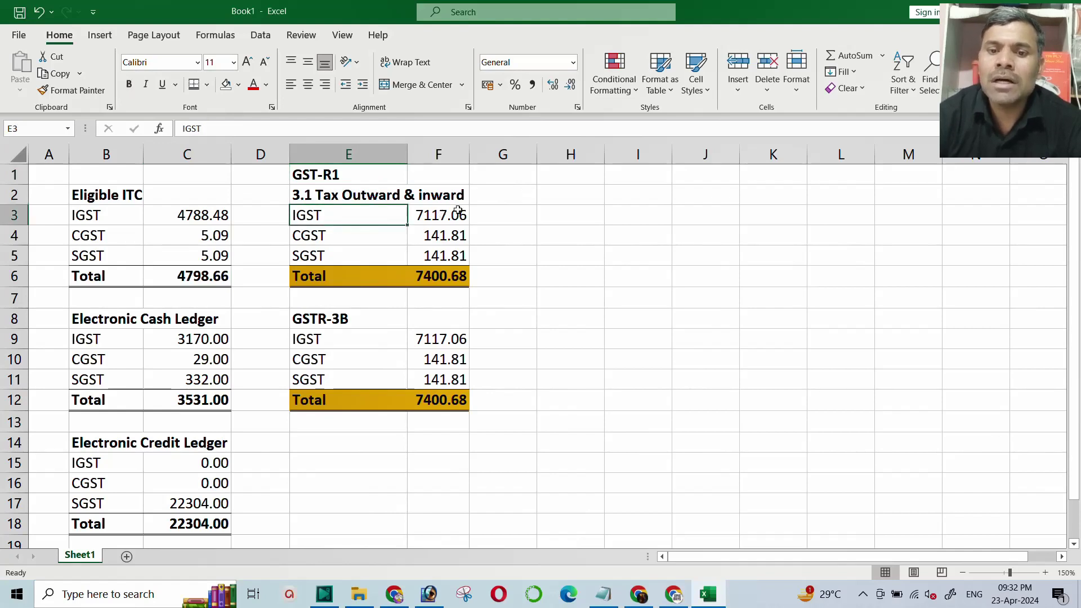
click(459, 213)
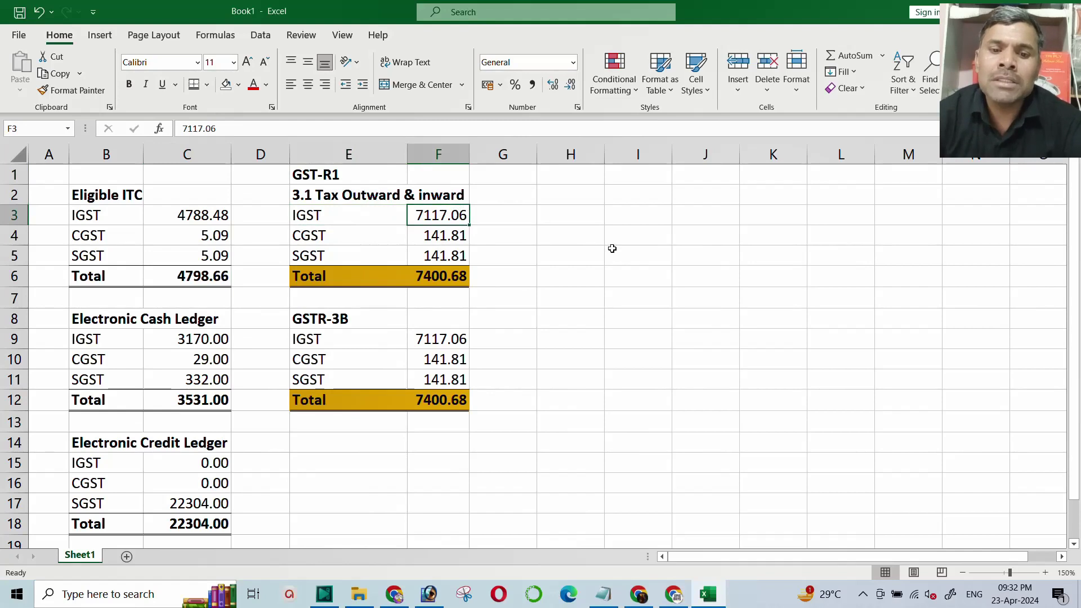
click(208, 235)
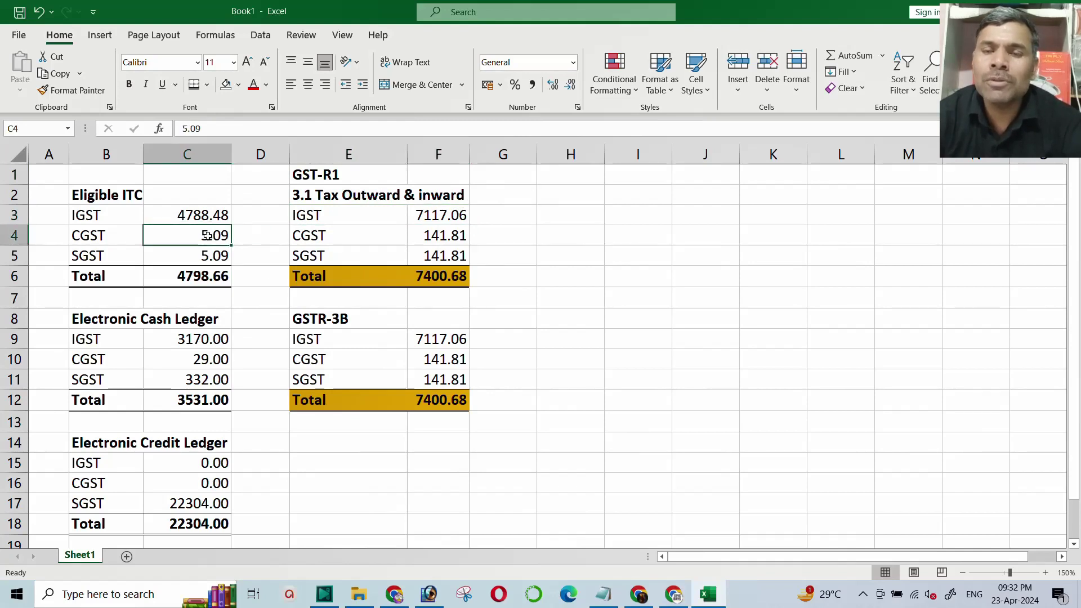
click(435, 236)
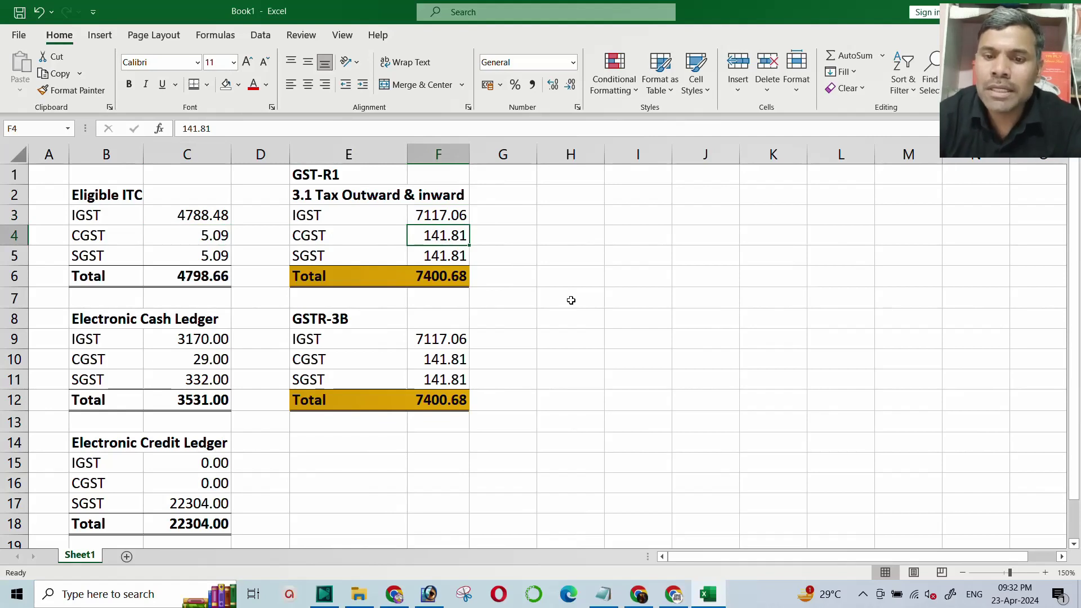
click(436, 257)
click(503, 219)
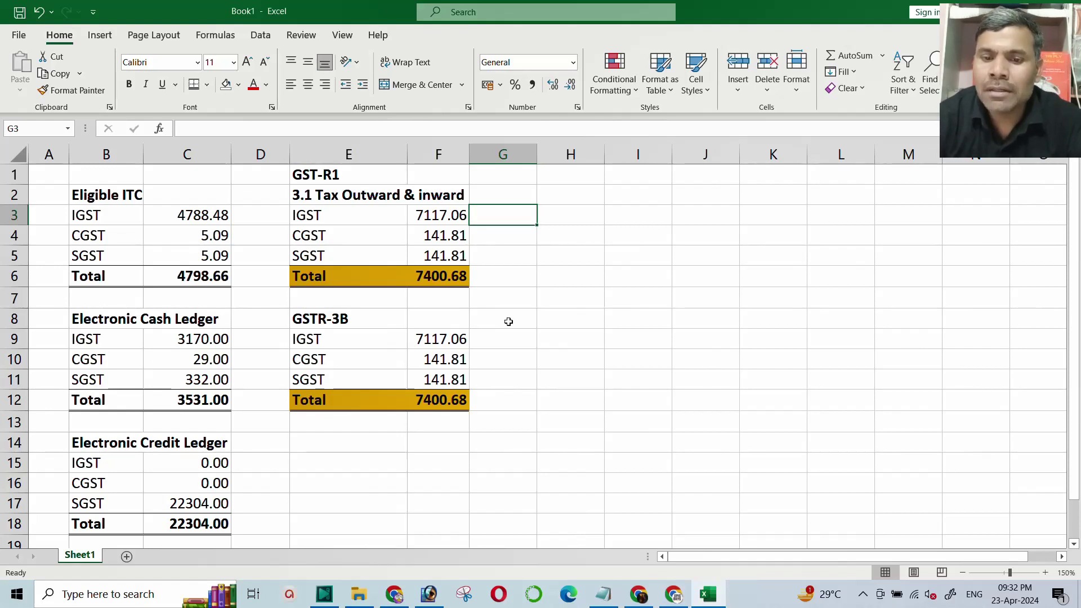
Review the GSTR-3B tax amounts alongside the Electronic Cash Ledger and Electronic Credit Ledger balances.
drag(437, 338, 438, 380)
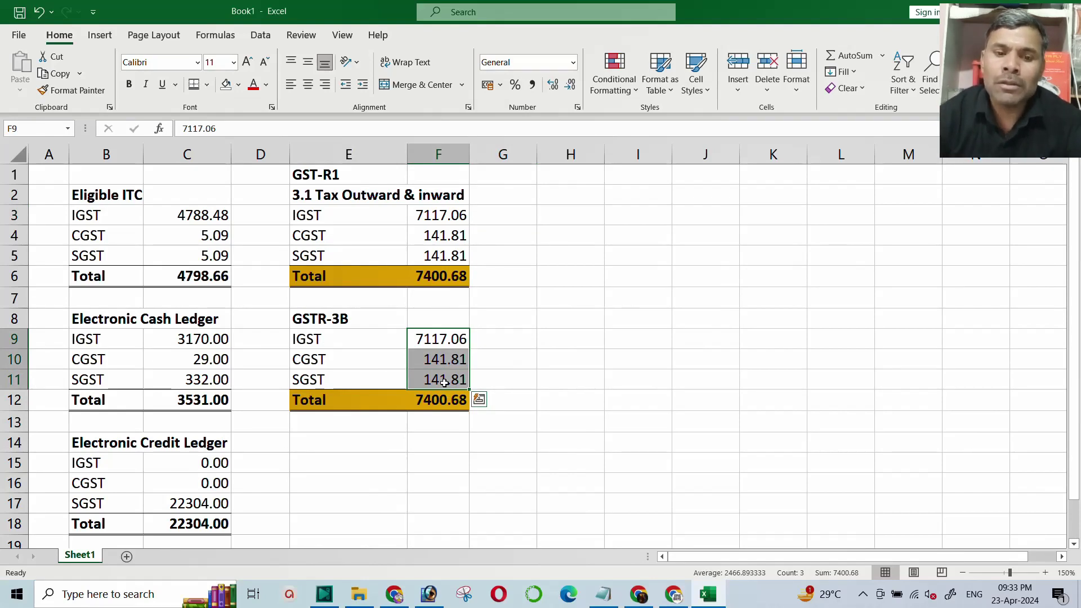
click(206, 345)
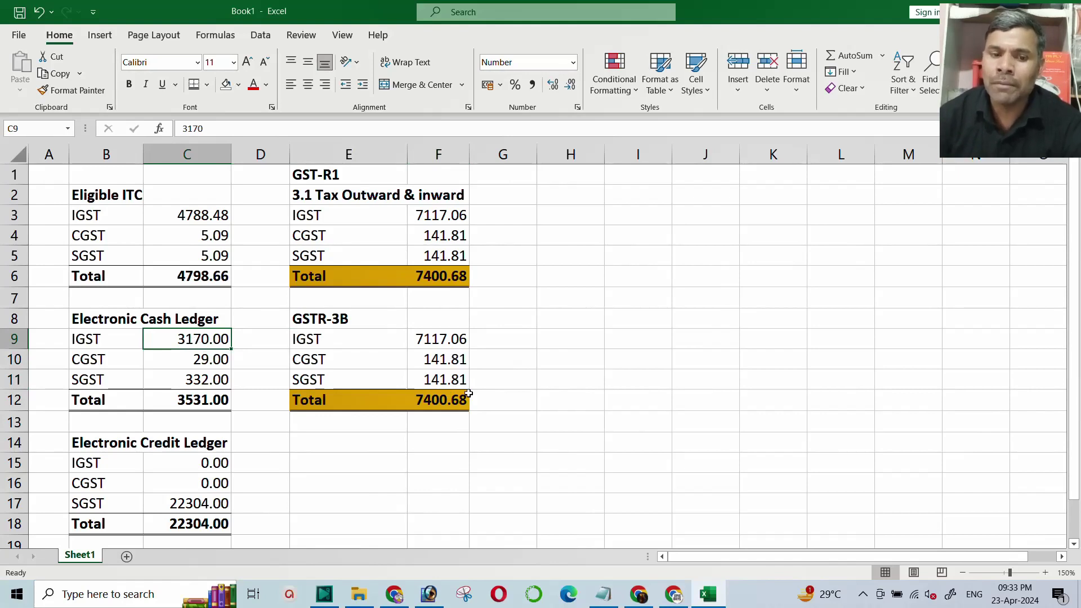
click(213, 365)
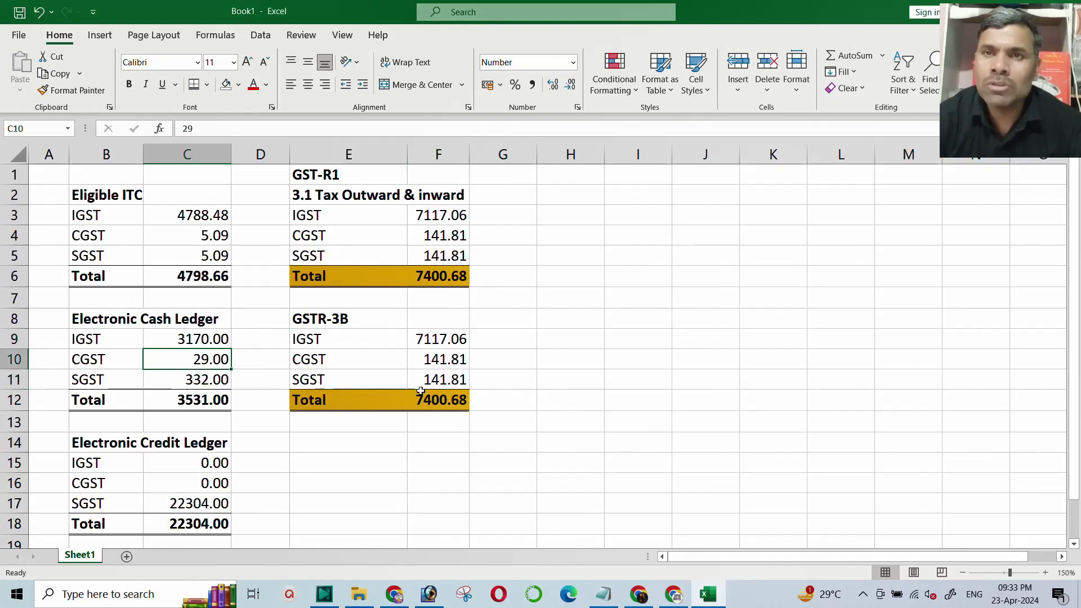
click(184, 387)
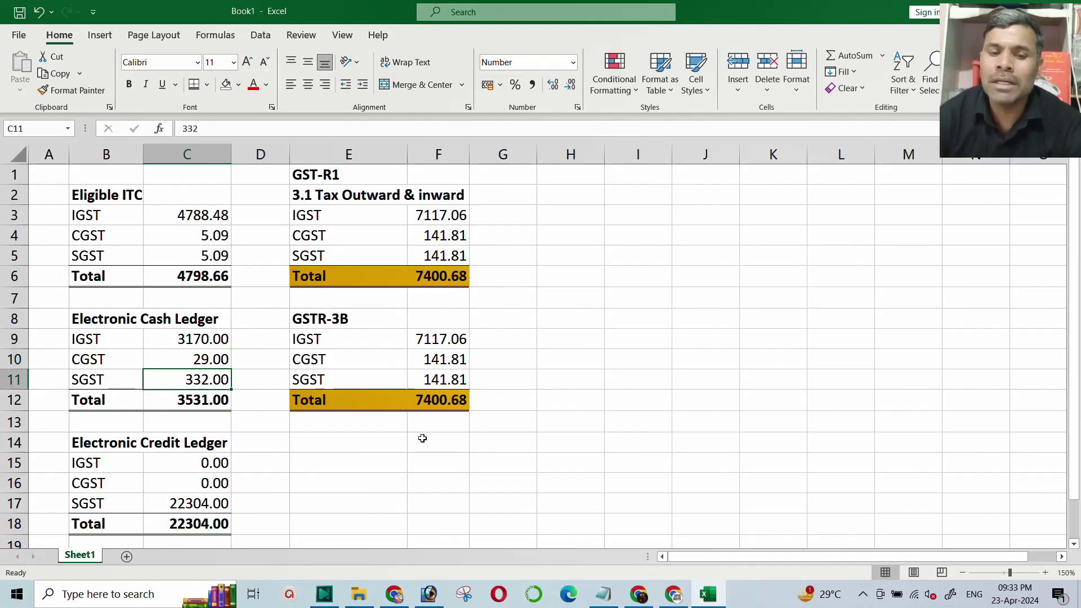
click(184, 400)
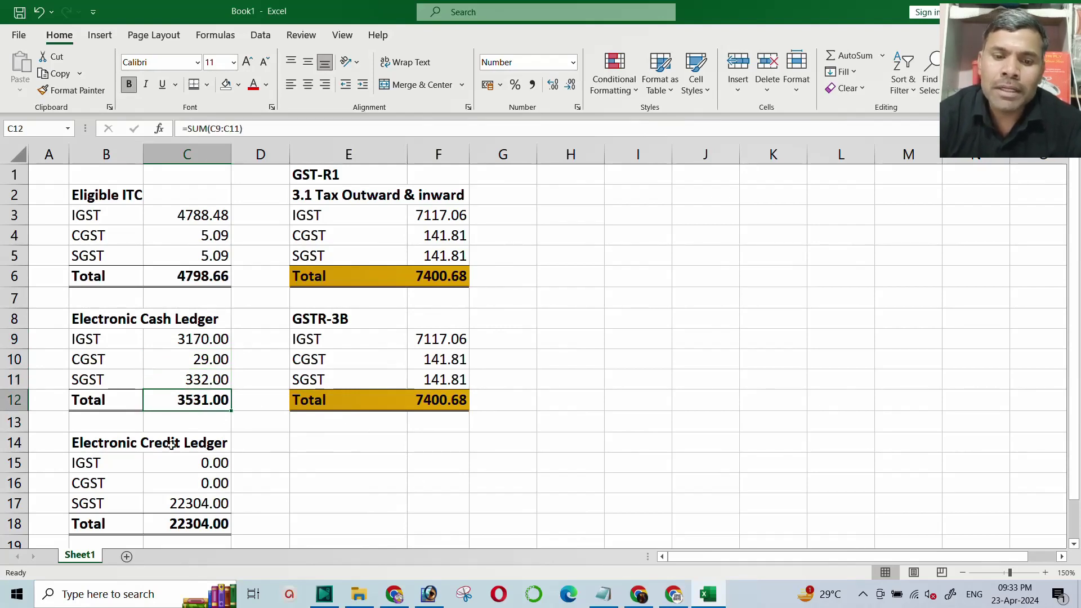
click(195, 502)
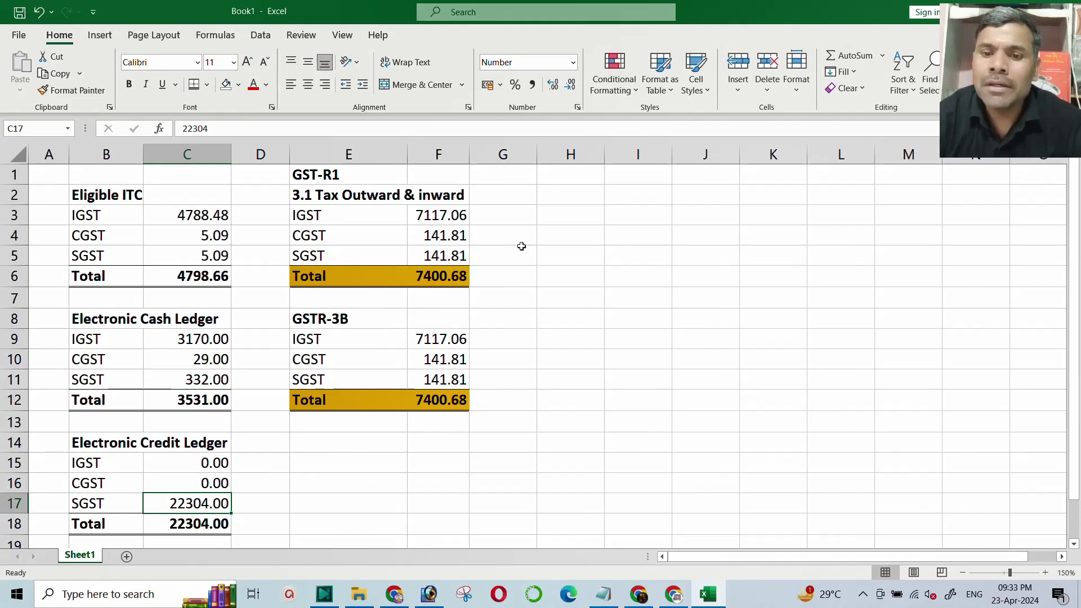
Enter =F3-C3 in G3 to subtract the eligible IGST credit from the GST-R1 IGST, and make the cell bold.
click(495, 219)
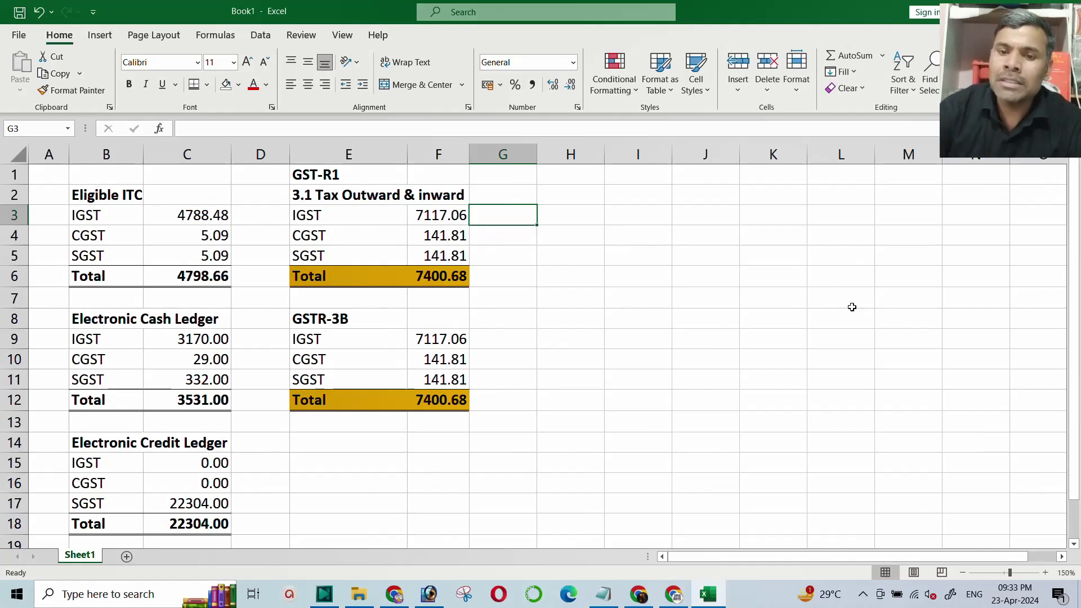
text(=)
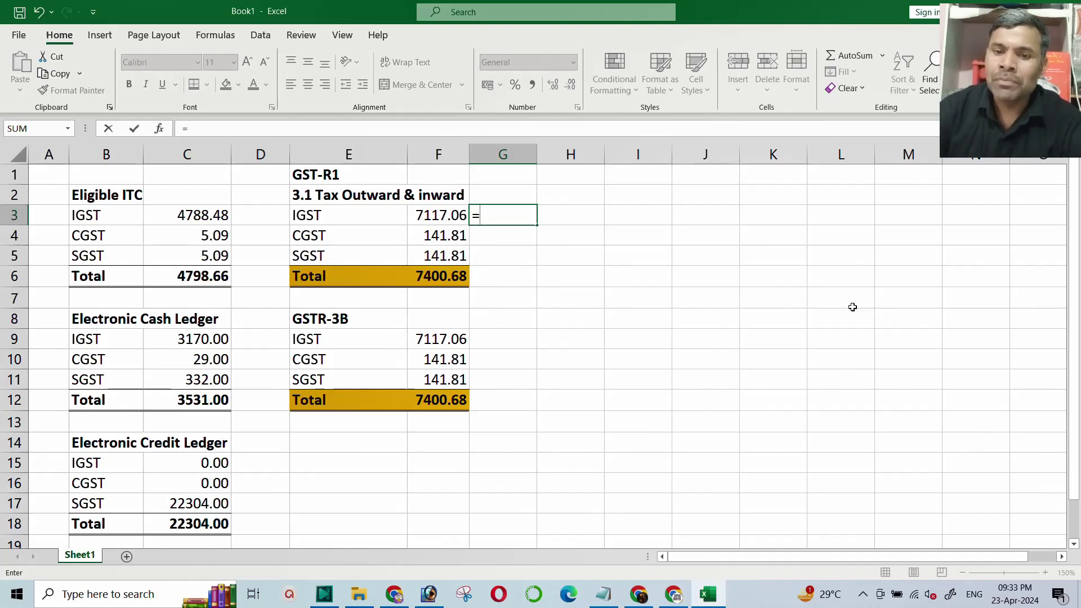
key(Left)
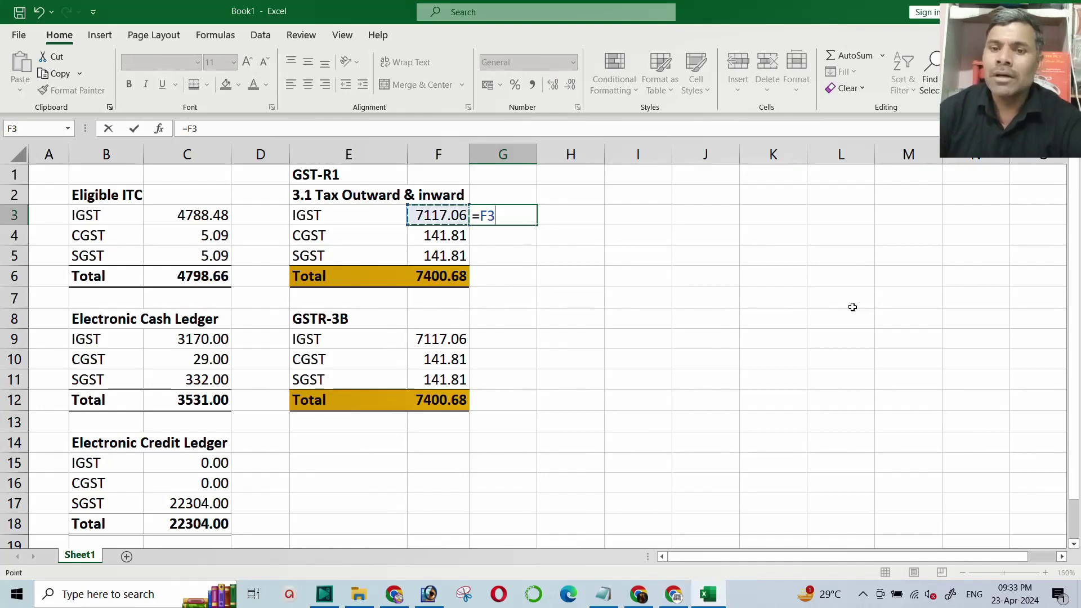
text(-)
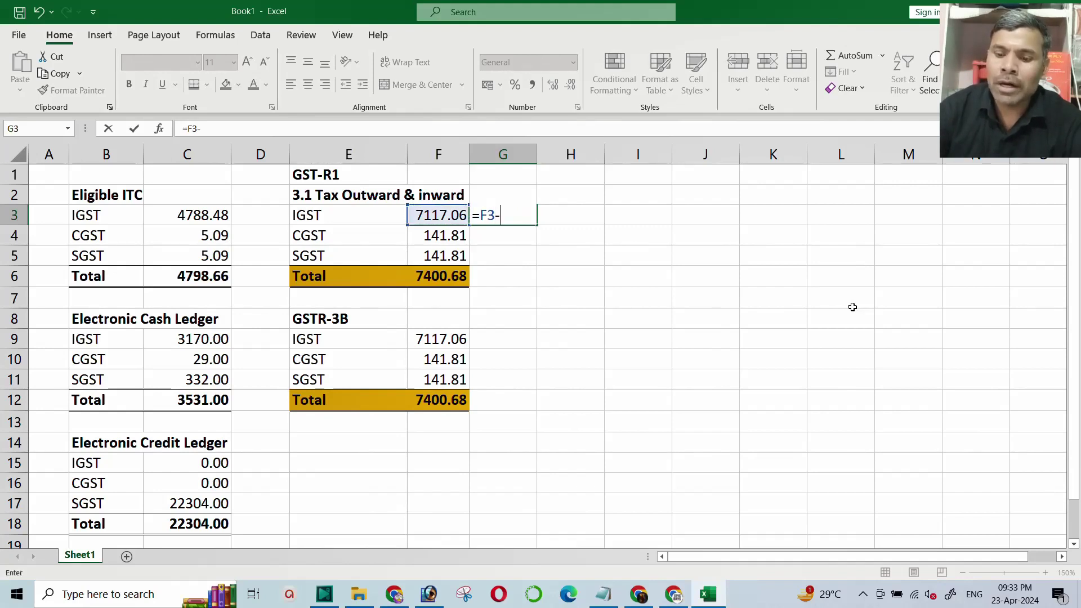
key(Left)
key(Left)
key(Left)
key(Left)
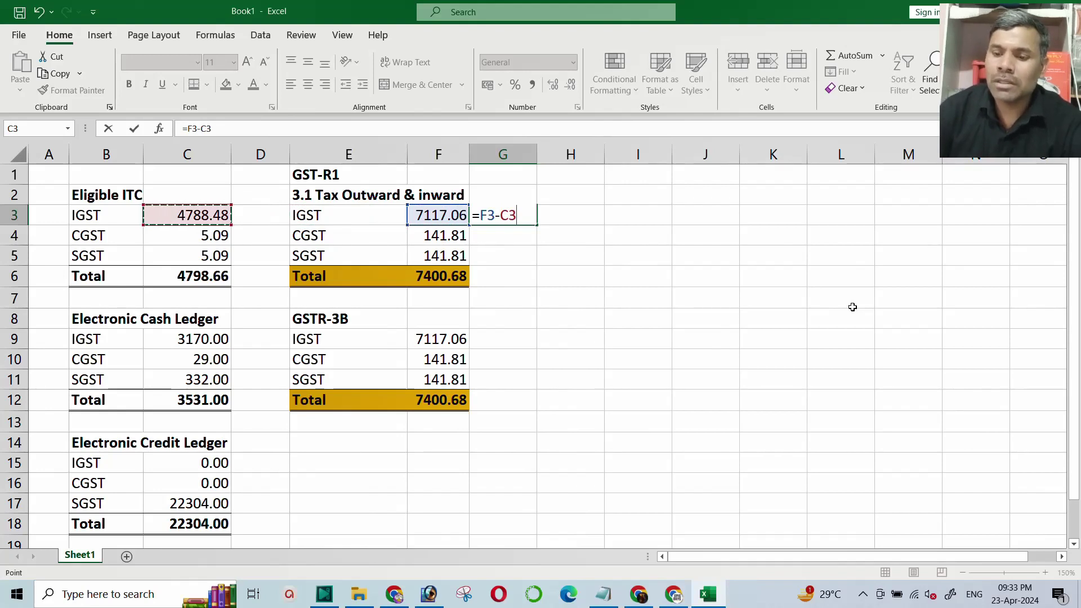
key(Return)
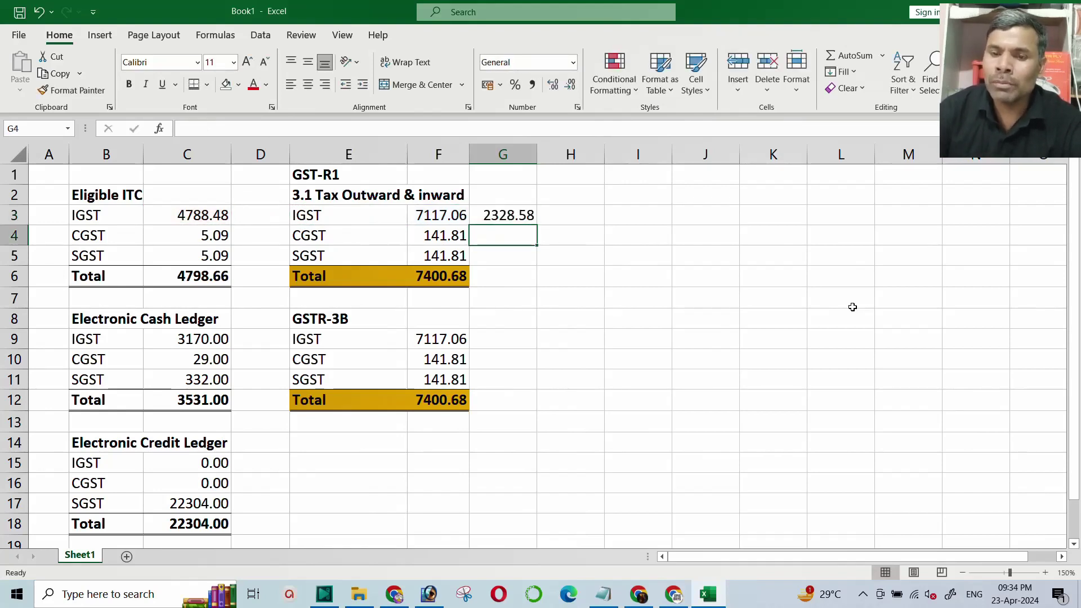
key(Up)
key(ctrl+b)
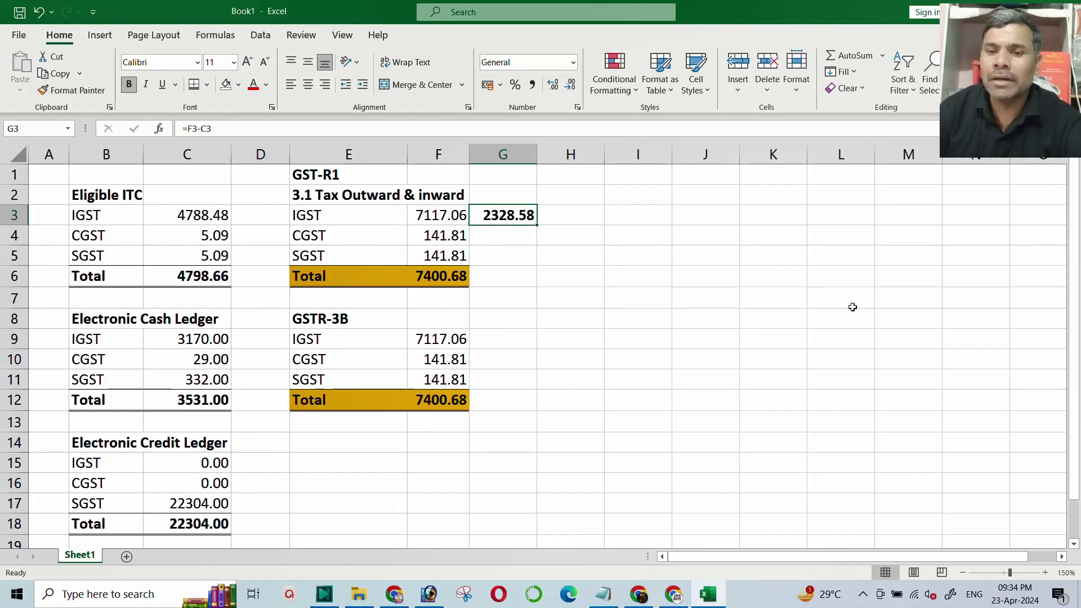
Enter =F4-C4 in G4 to subtract the eligible CGST credit from the GST-R1 CGST.
key(Down)
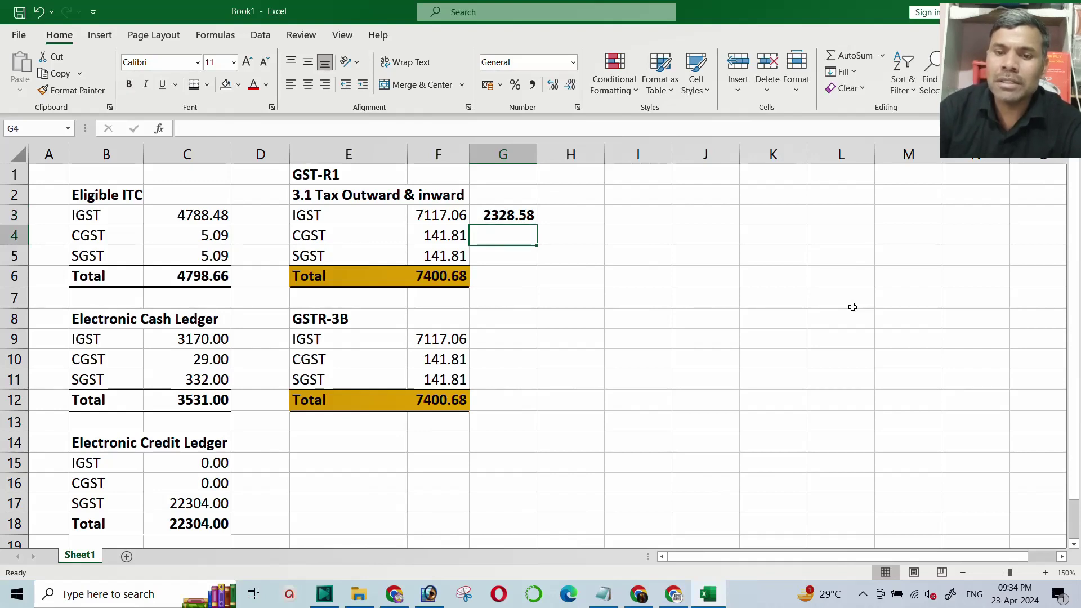
text(=)
key(Left)
text(-)
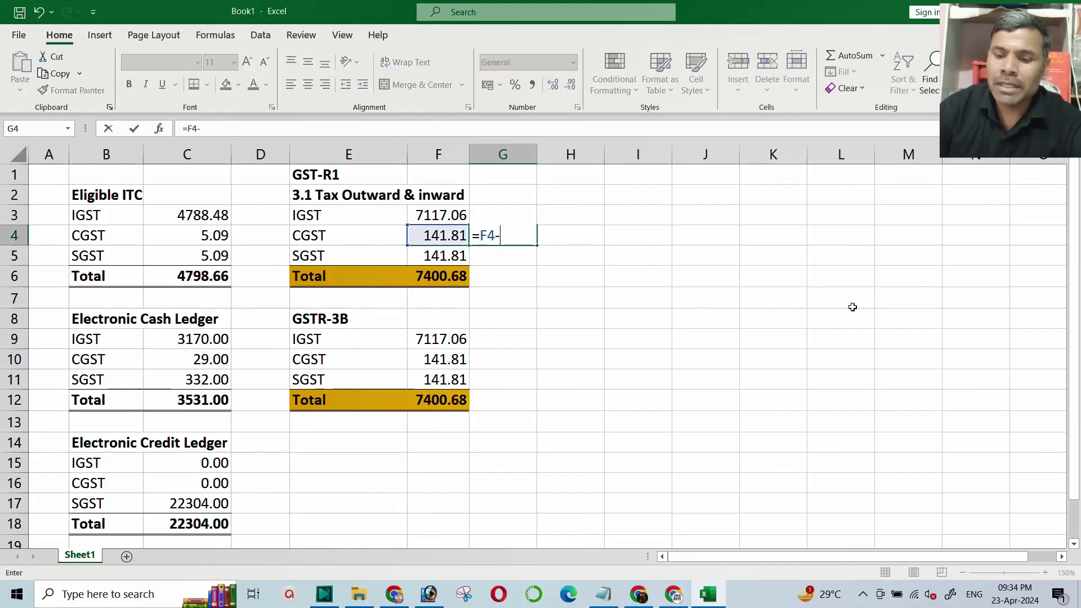
key(Left)
key(Left)
key(Left)
key(Left)
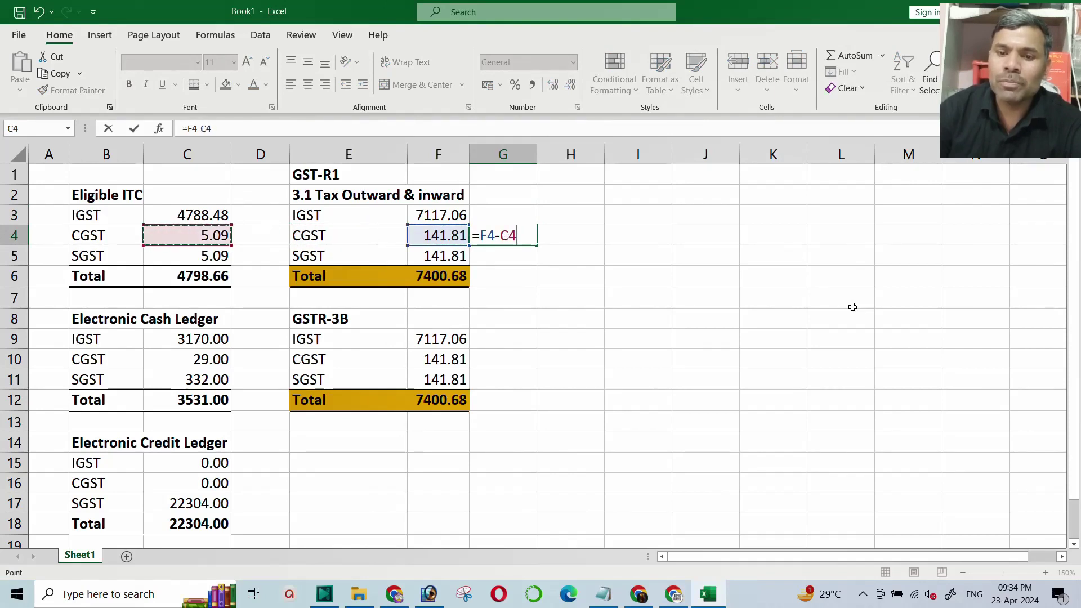
key(Return)
Remove the bold formatting from the IGST difference in G3.
key(Up)
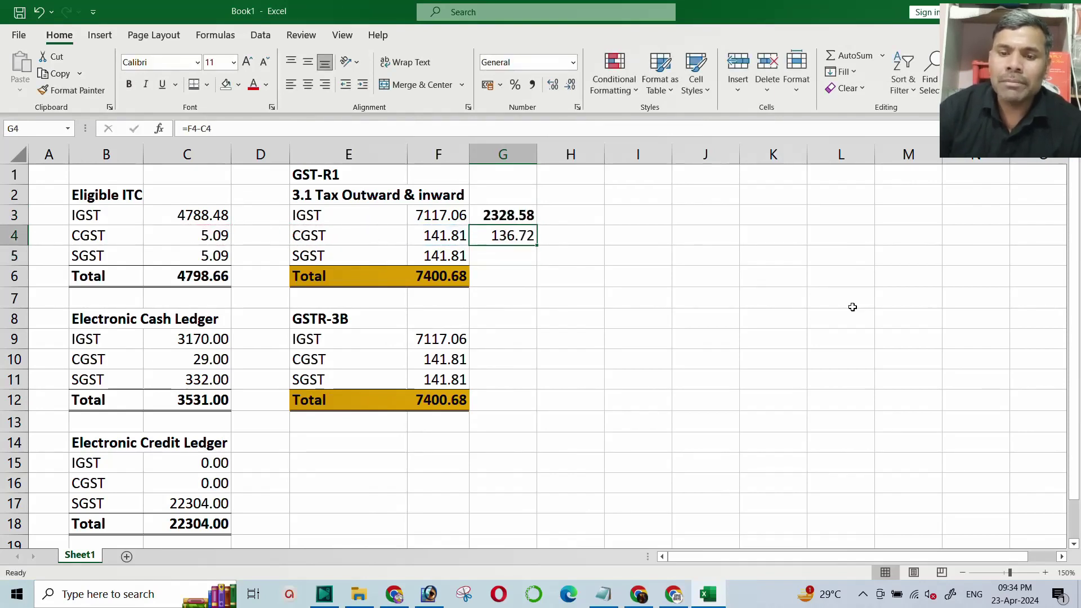
key(Up)
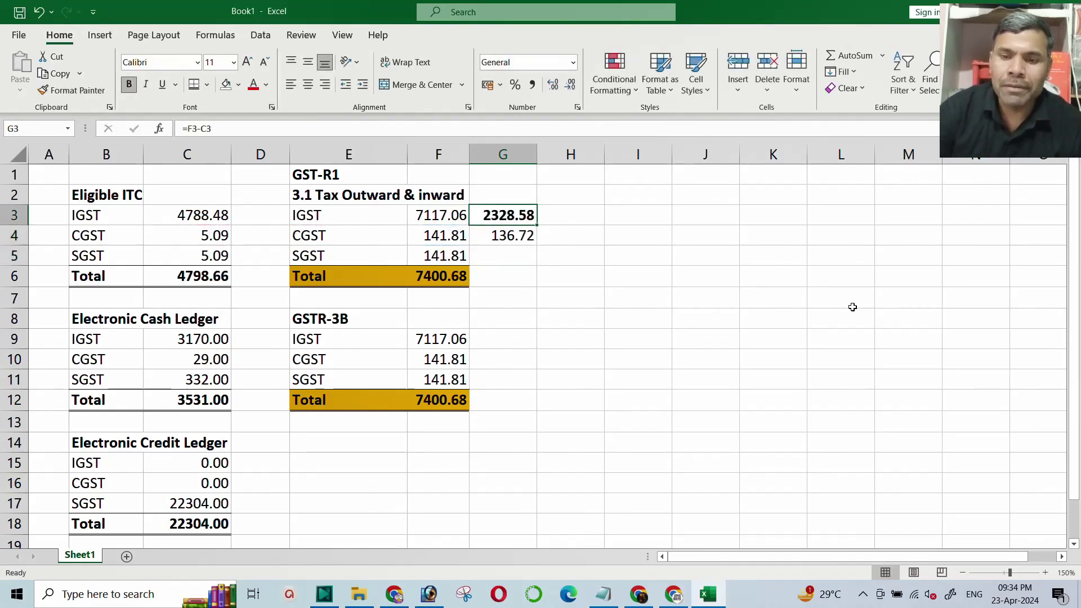
key(ctrl+b)
Enter =F5-C5 in G5 to subtract the eligible SGST credit from the GST-R1 SGST.
key(Down)
key(Down)
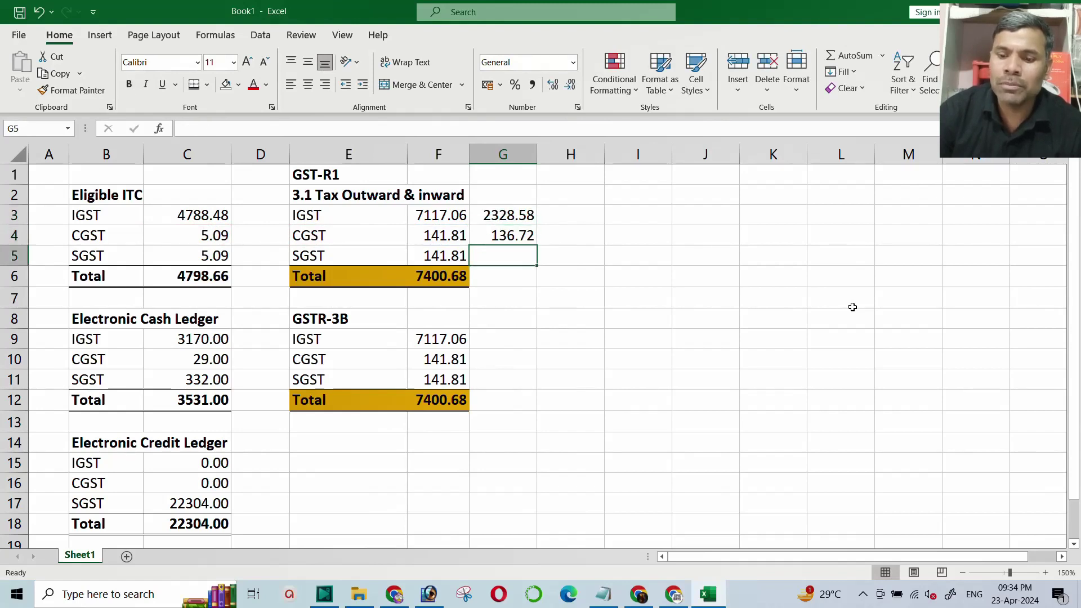
text(=)
key(Left)
key(Left)
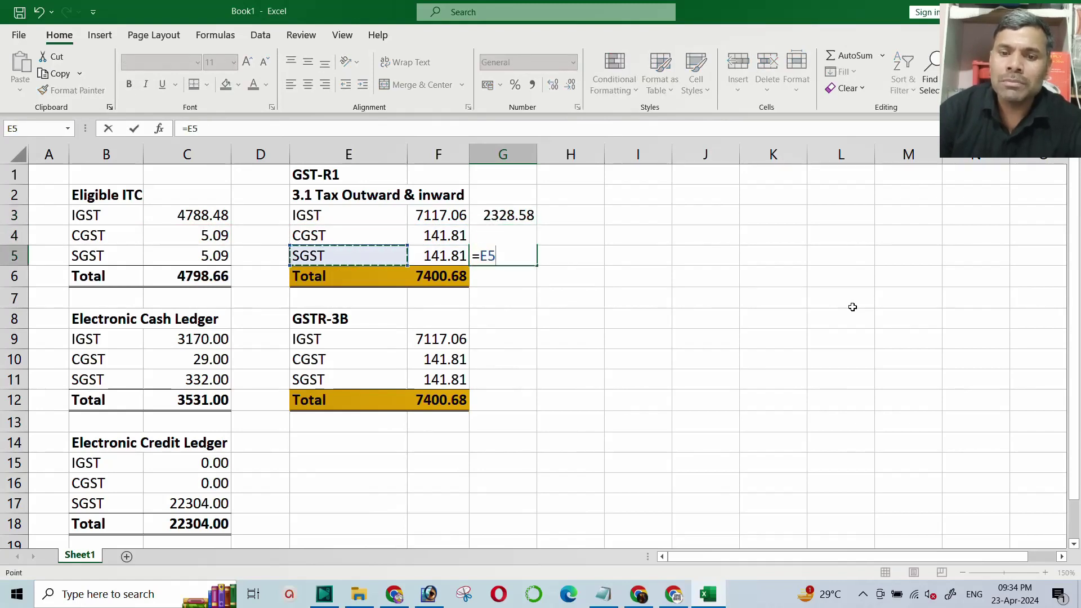
key(Right)
text(-)
key(Left)
key(Left)
key(Left)
key(Left)
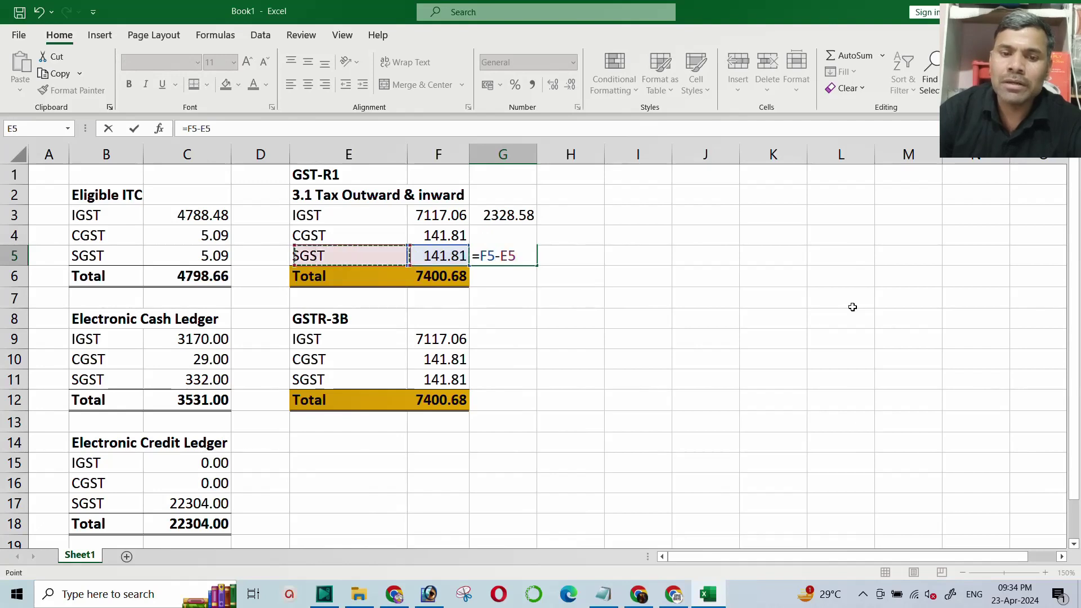
key(Return)
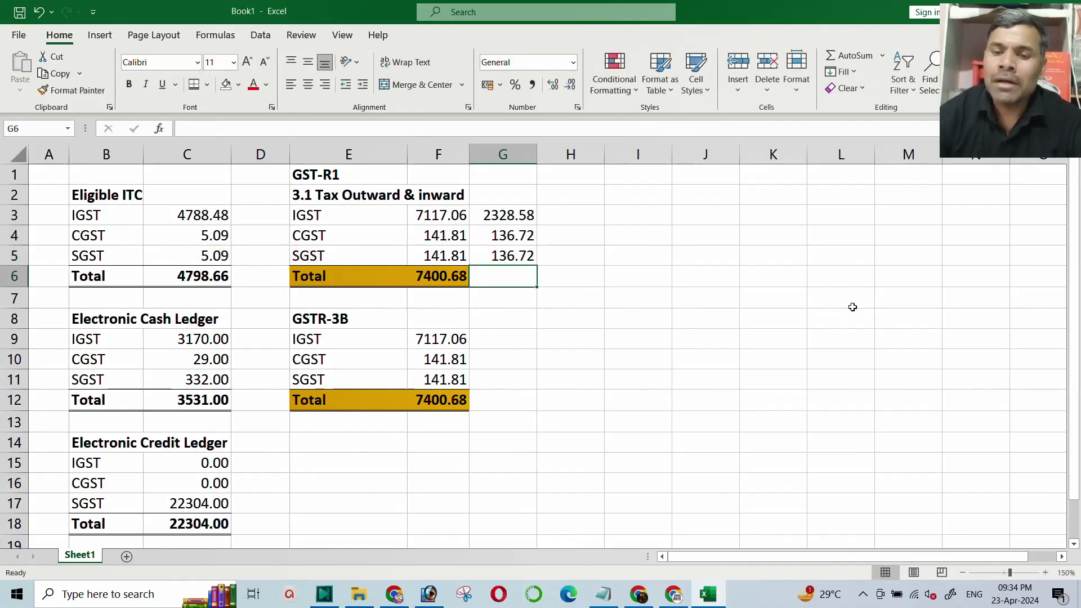
Fill the GST-R1 total formula and its formatting from F6 across into G6.
click(444, 274)
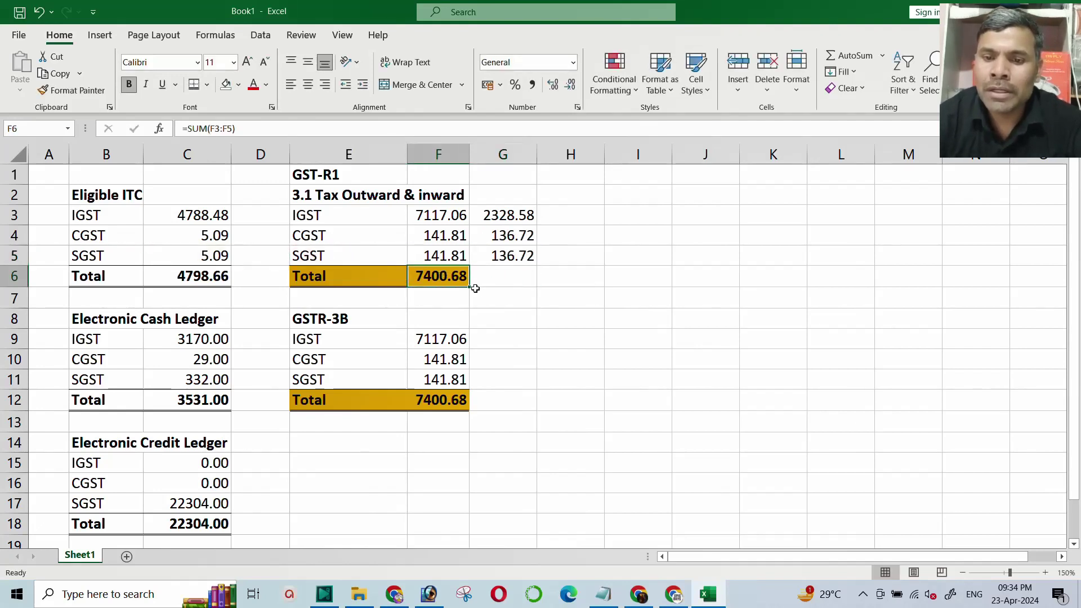
drag(475, 289, 533, 288)
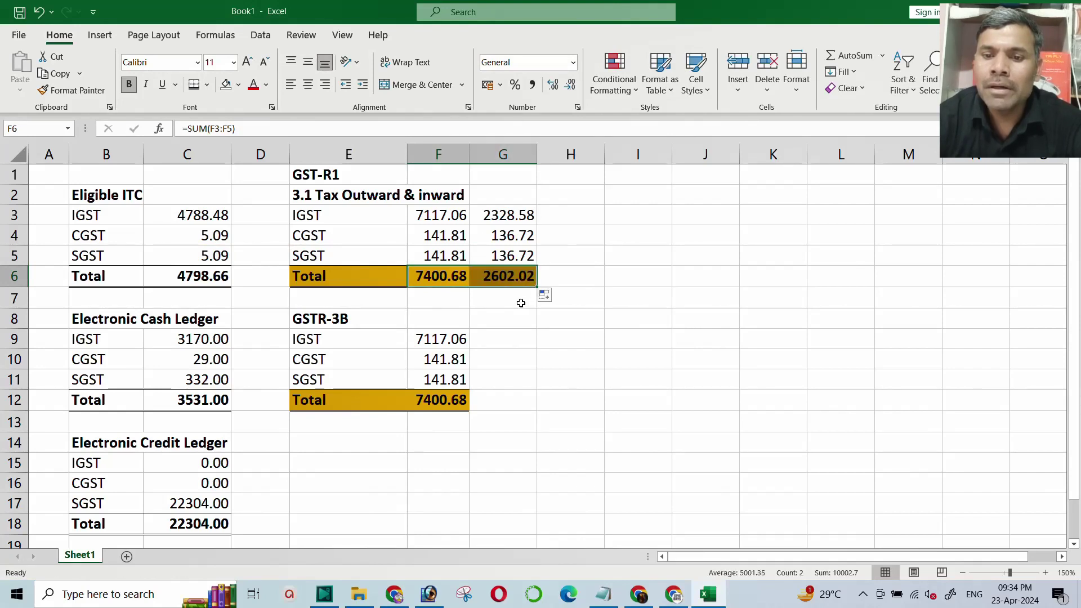
Review the eligible ITC amounts against the IGST, CGST and SGST differences and their total in column G.
click(516, 295)
click(517, 274)
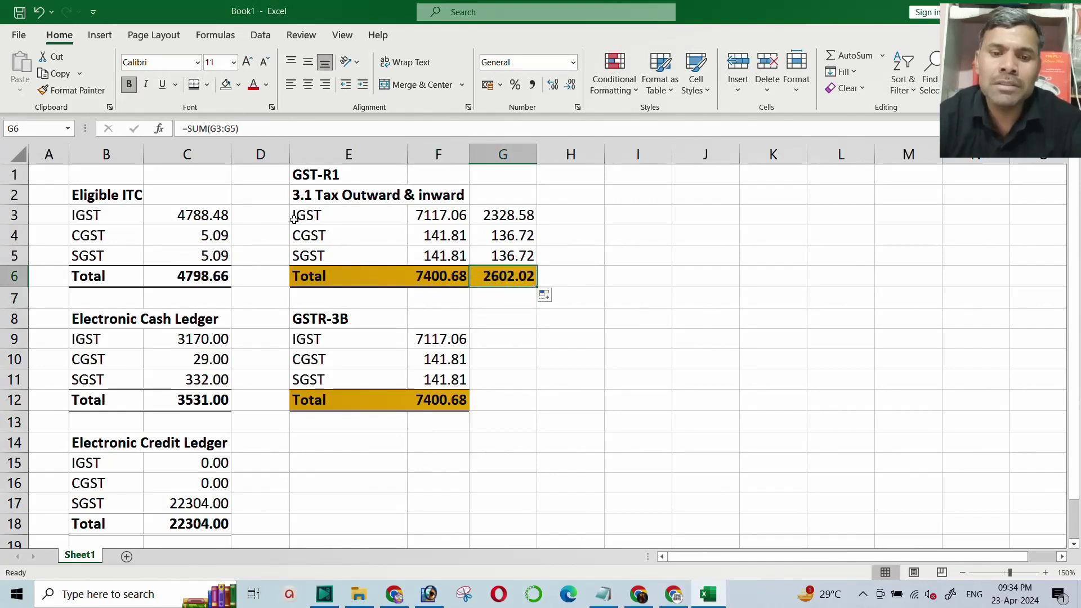
drag(206, 214, 211, 277)
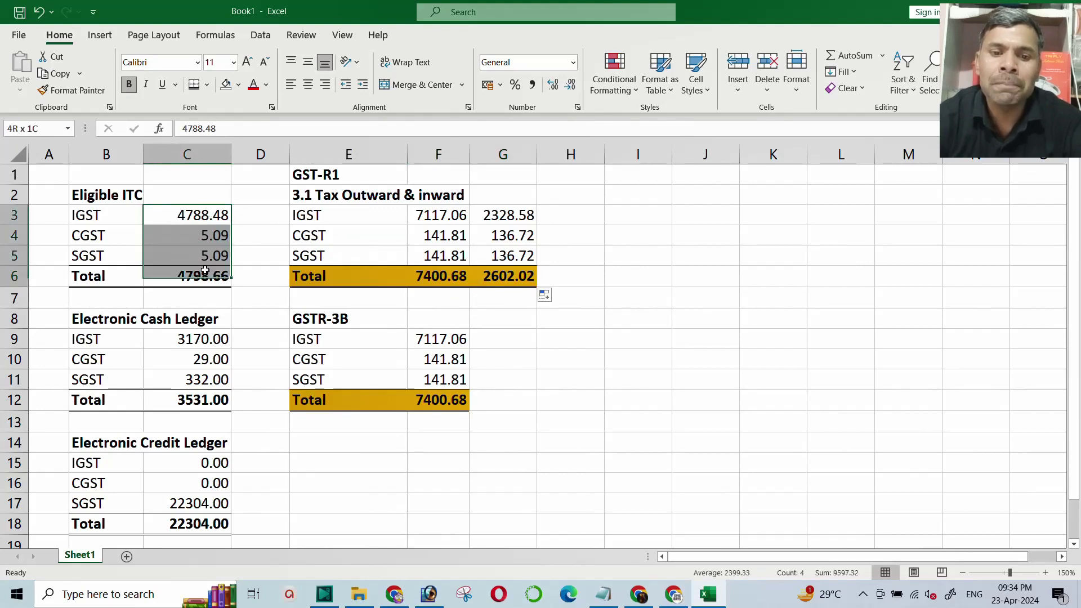
click(516, 284)
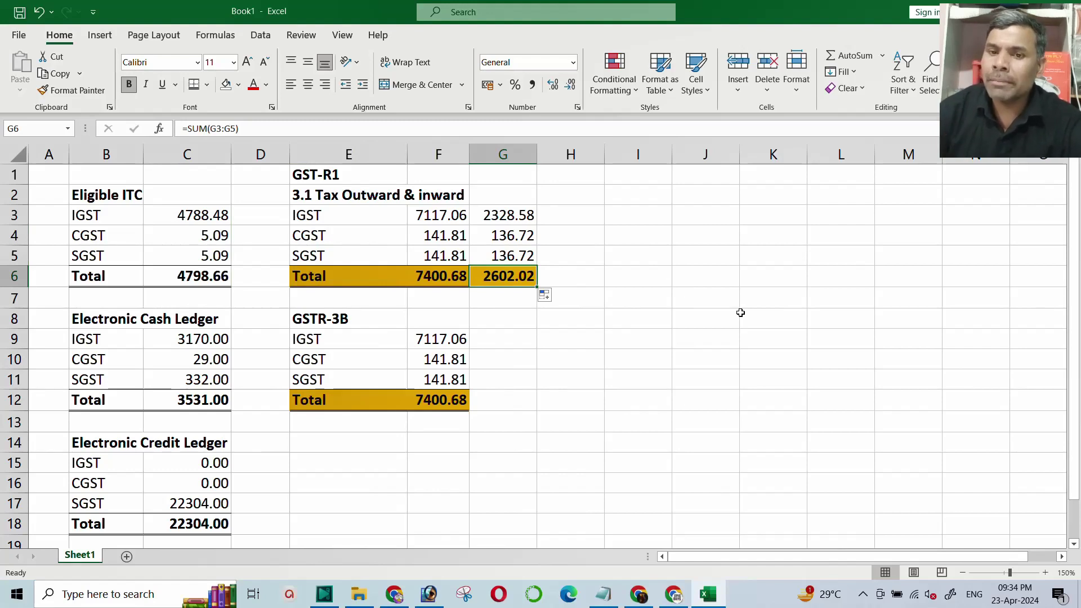
click(489, 216)
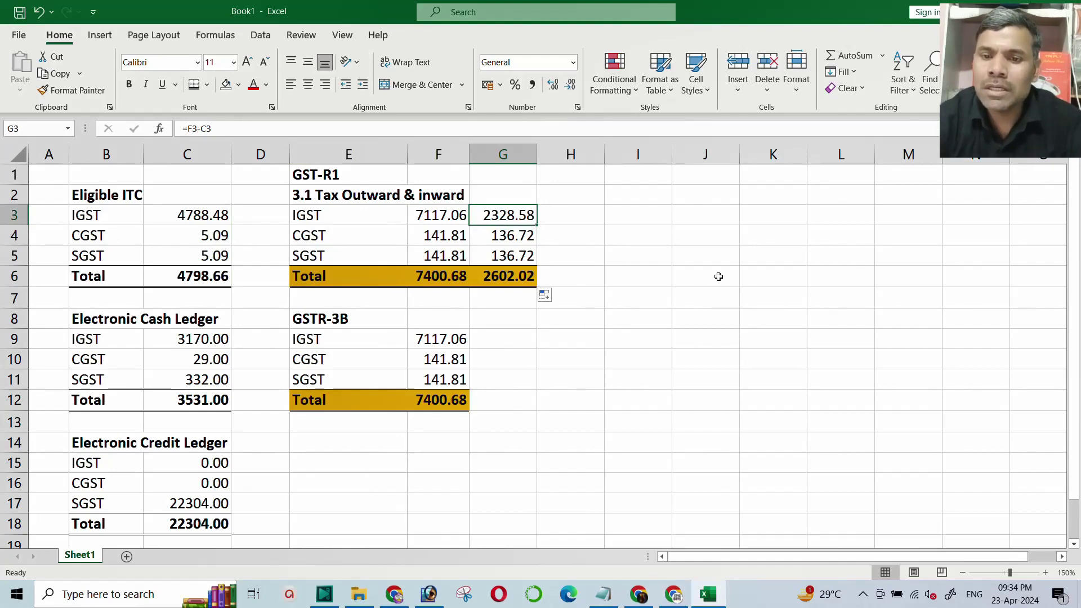
click(508, 237)
click(506, 257)
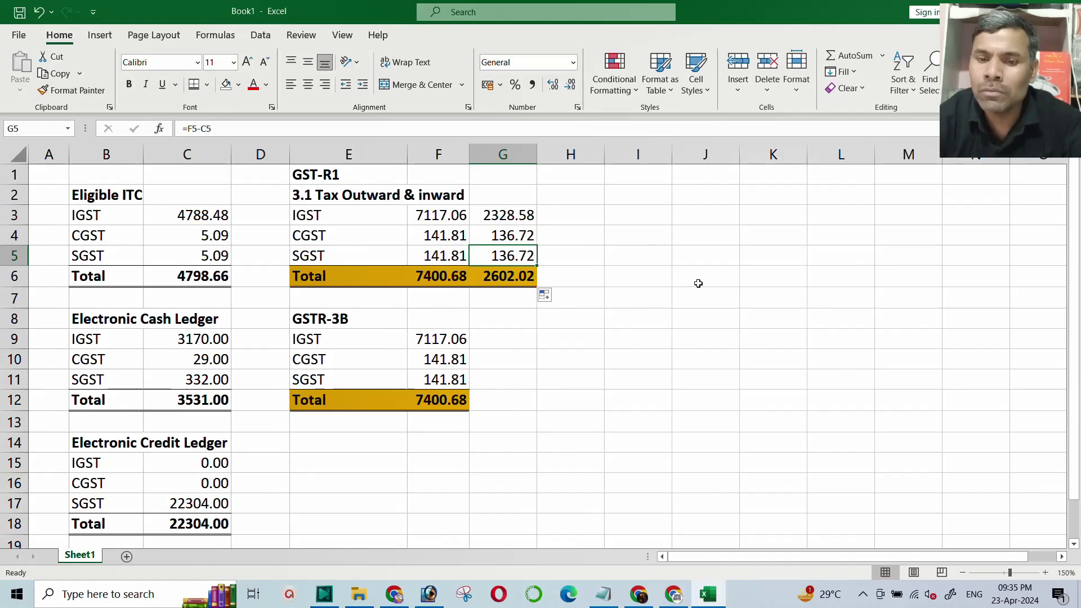
click(516, 214)
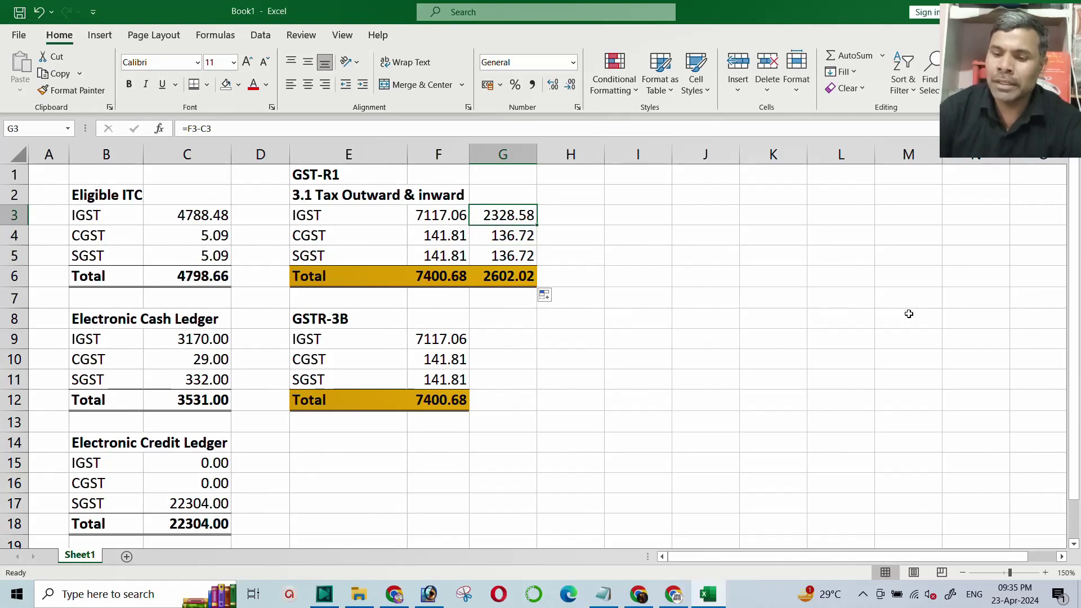
Fill the IGST, CGST and SGST differences in G3:G5 with the standard light green colour.
click(580, 218)
drag(511, 217, 510, 258)
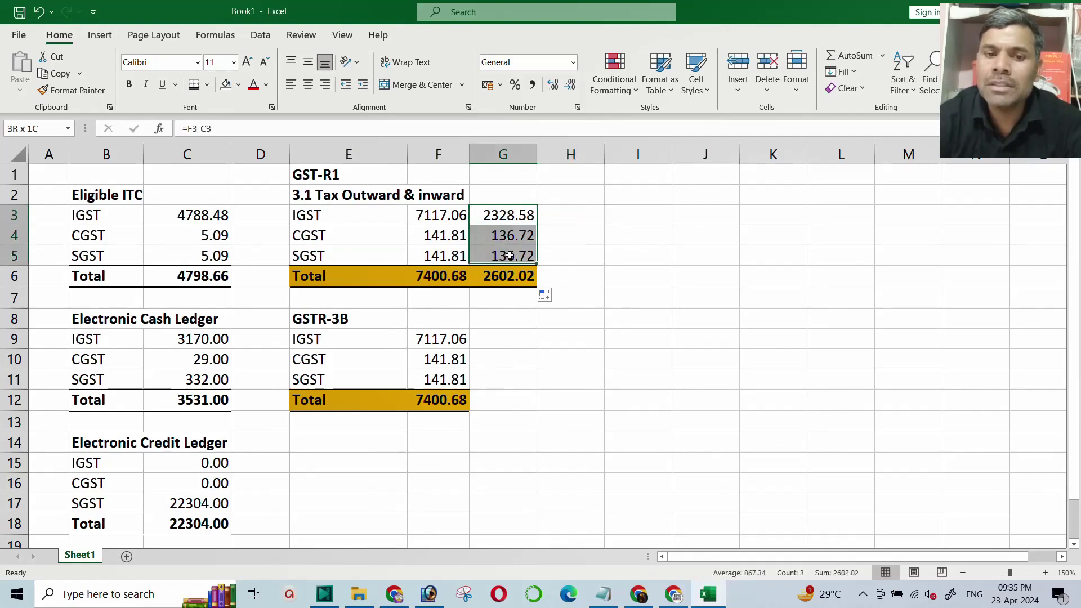
click(238, 84)
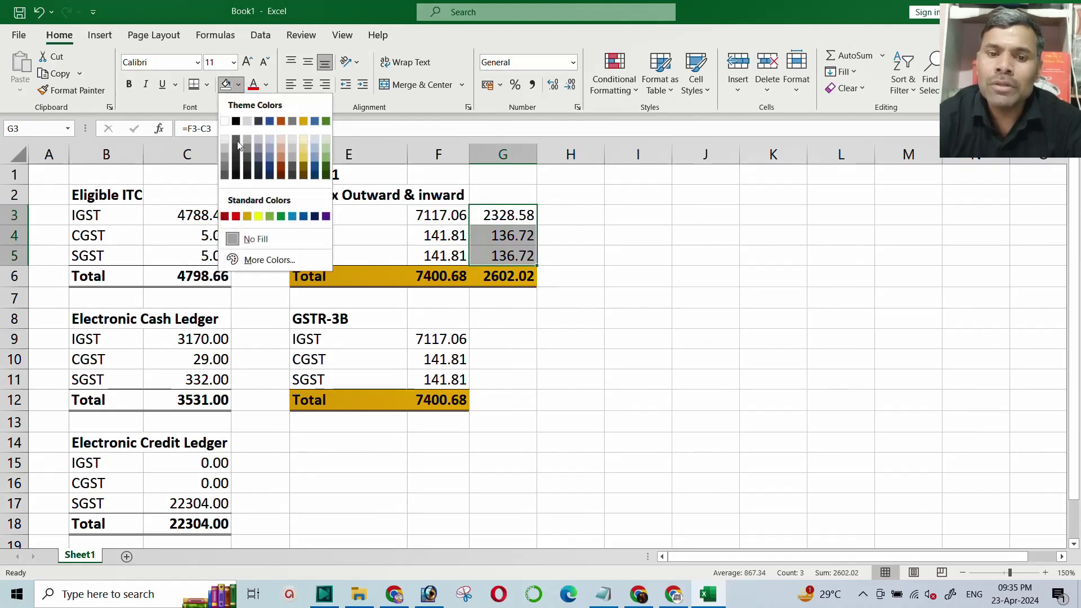
click(270, 217)
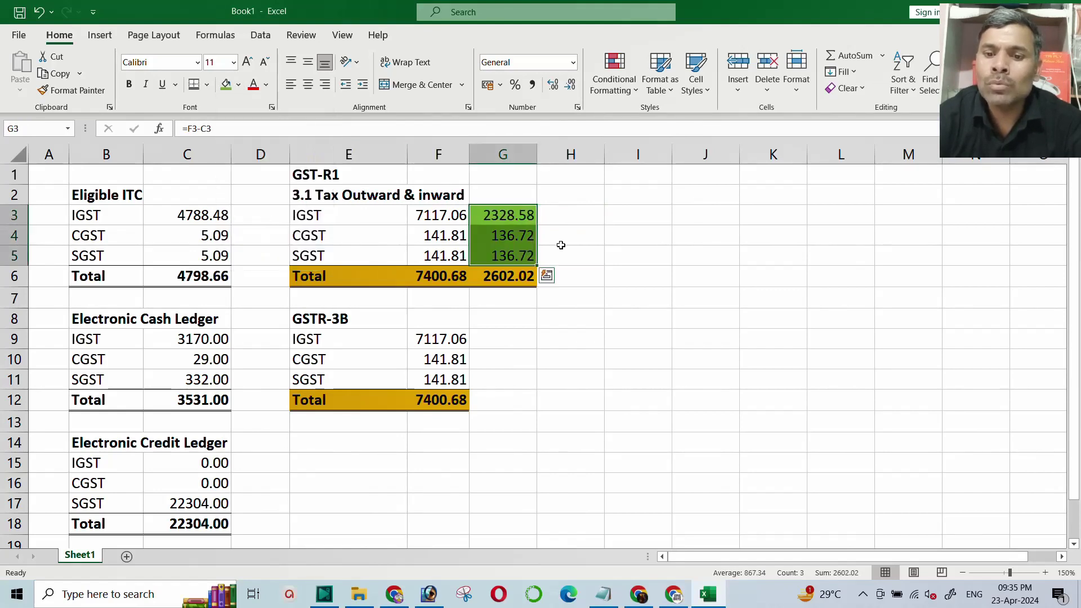
Try =C17-G3 in H3 to subtract the IGST difference from the SGST credit ledger balance, and clear the cell.
click(557, 214)
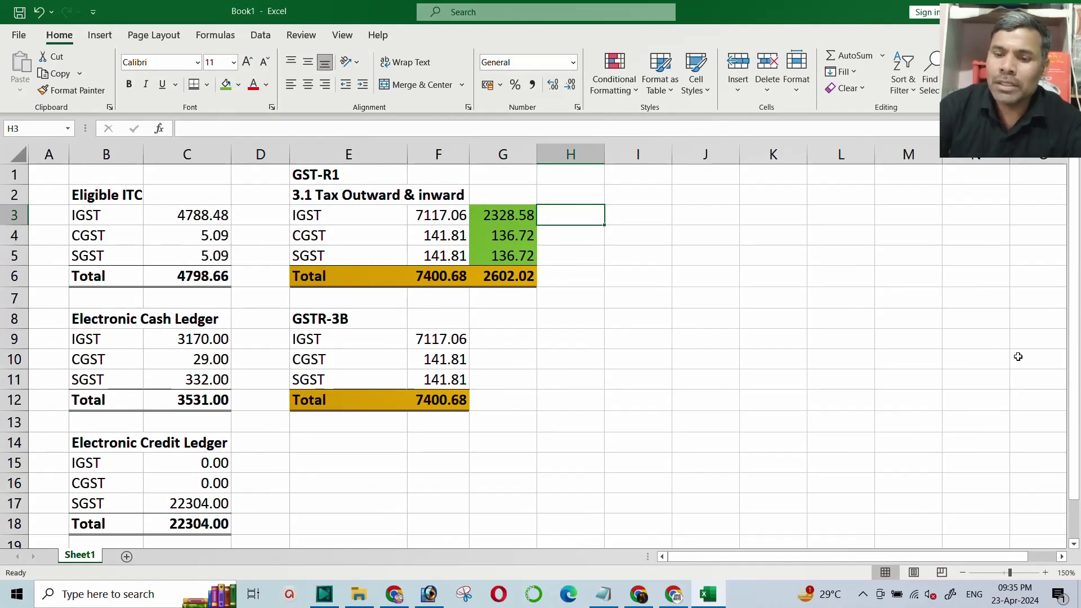
text(=)
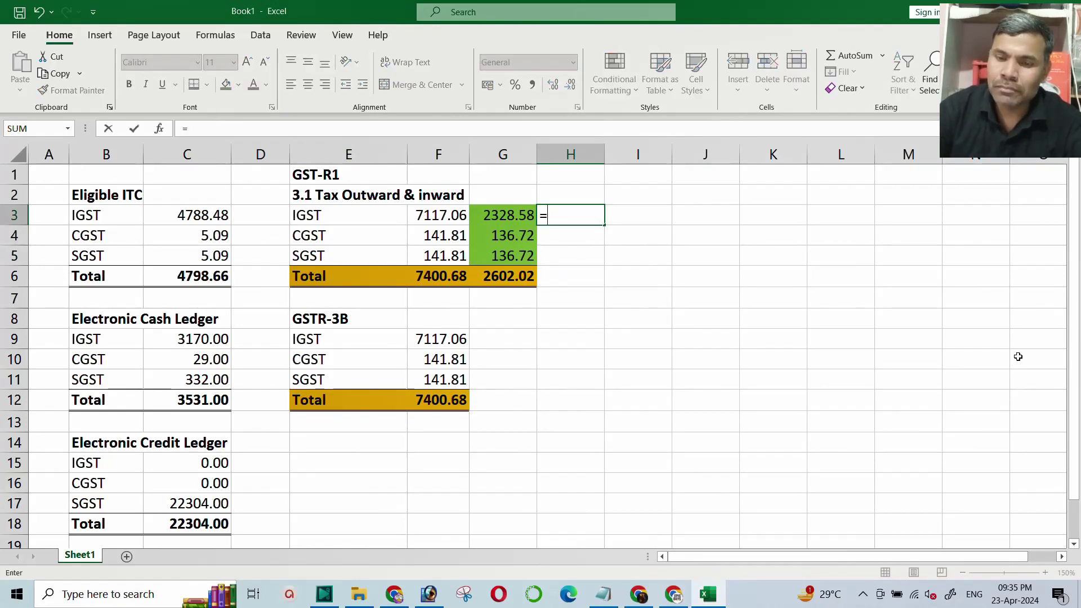
key(Left)
key(Left)
key(Down)
key(Down)
key(Down)
key(Down)
key(Down)
key(Down)
key(Down)
key(Down)
key(Down)
key(Down)
key(Down)
key(Down)
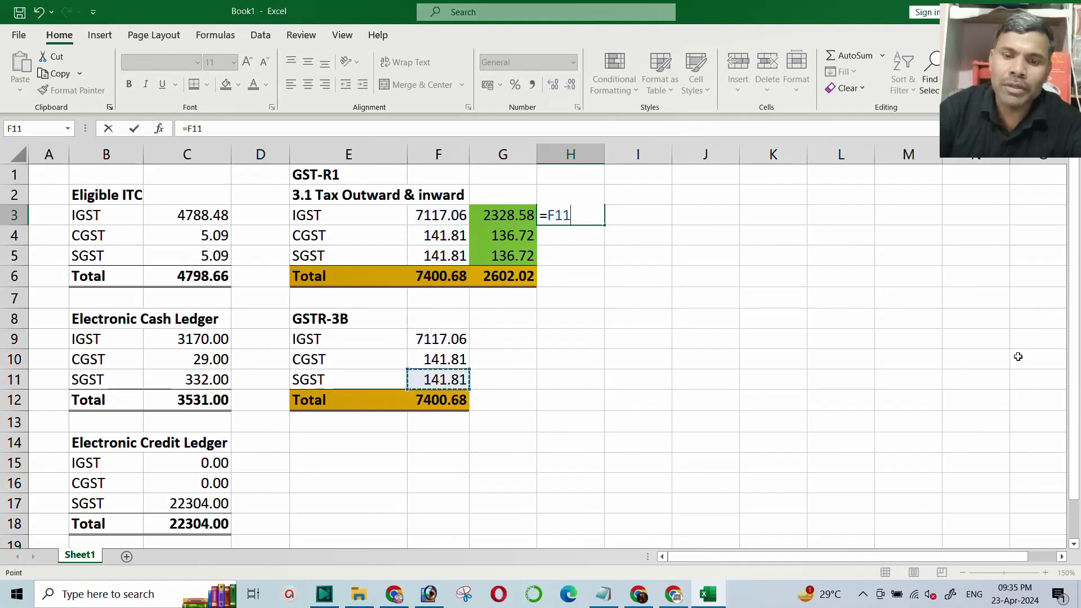
key(Left)
key(Left)
key(Left)
key(Down)
key(Down)
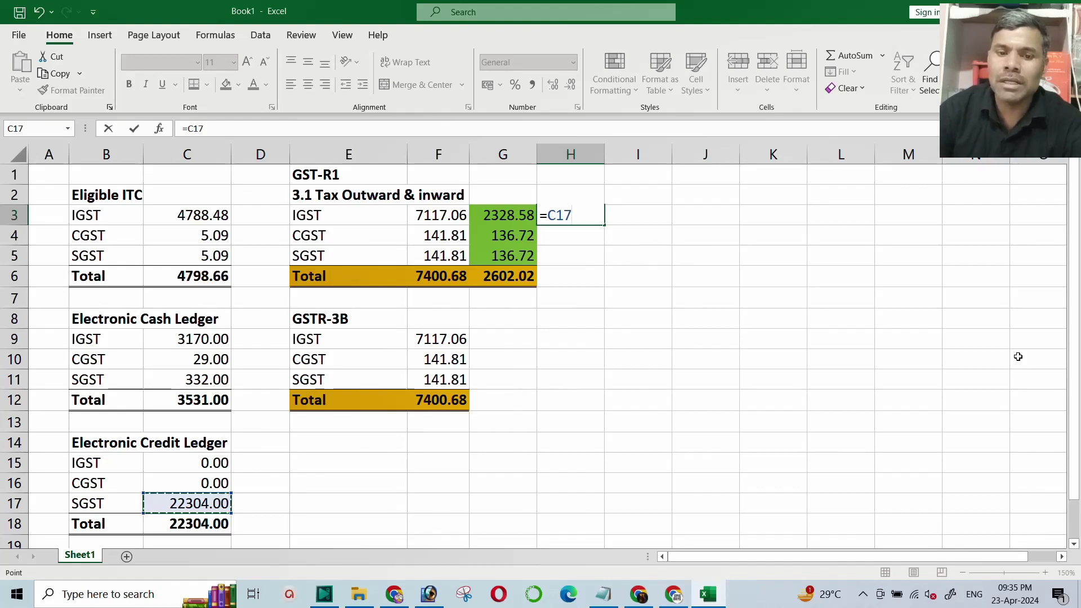
text(-)
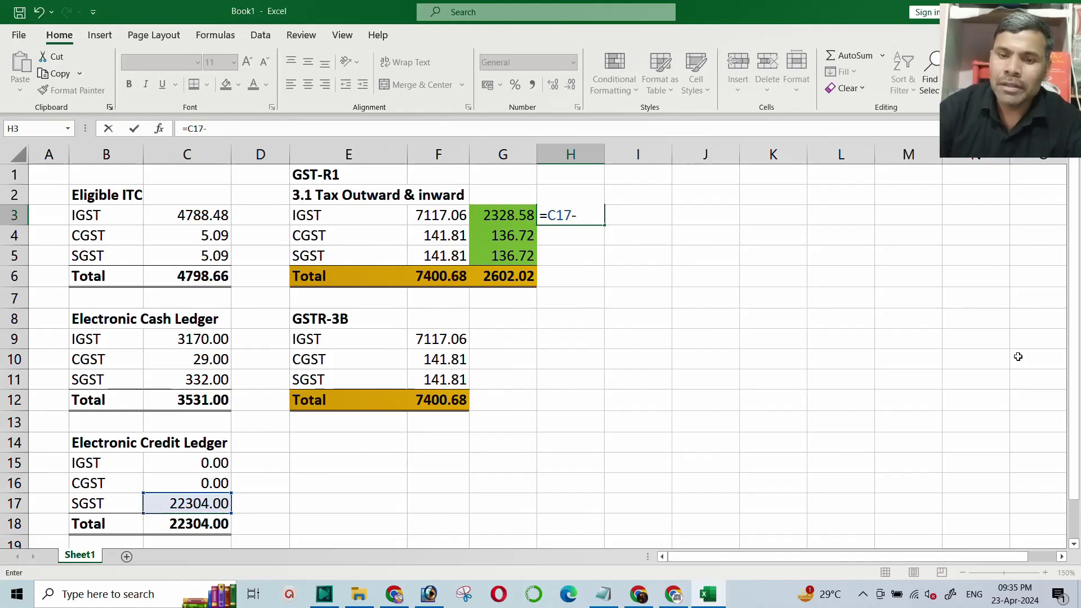
key(Left)
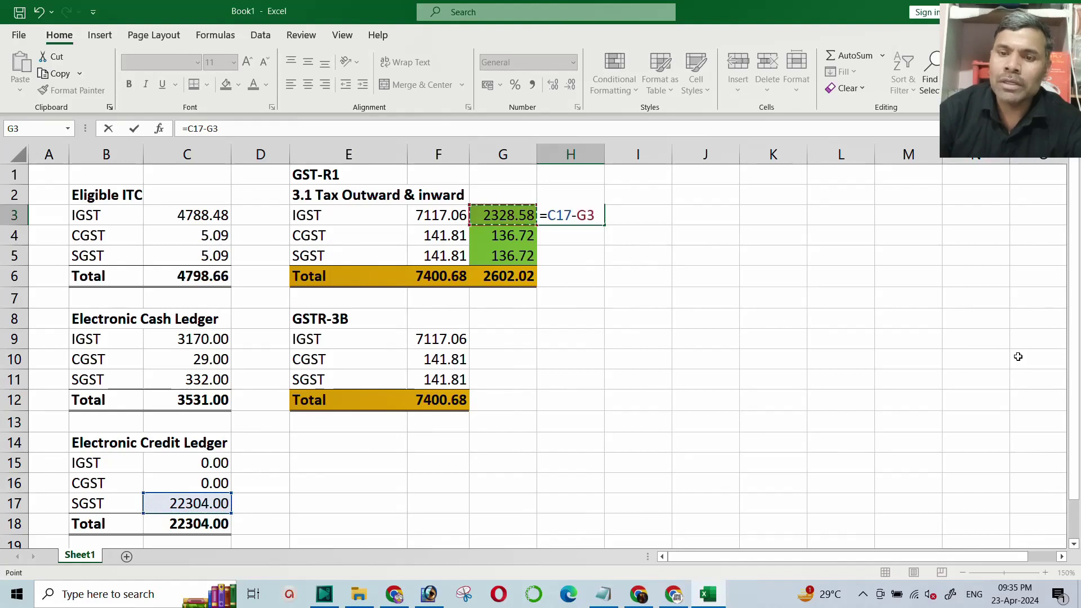
key(Return)
key(Up)
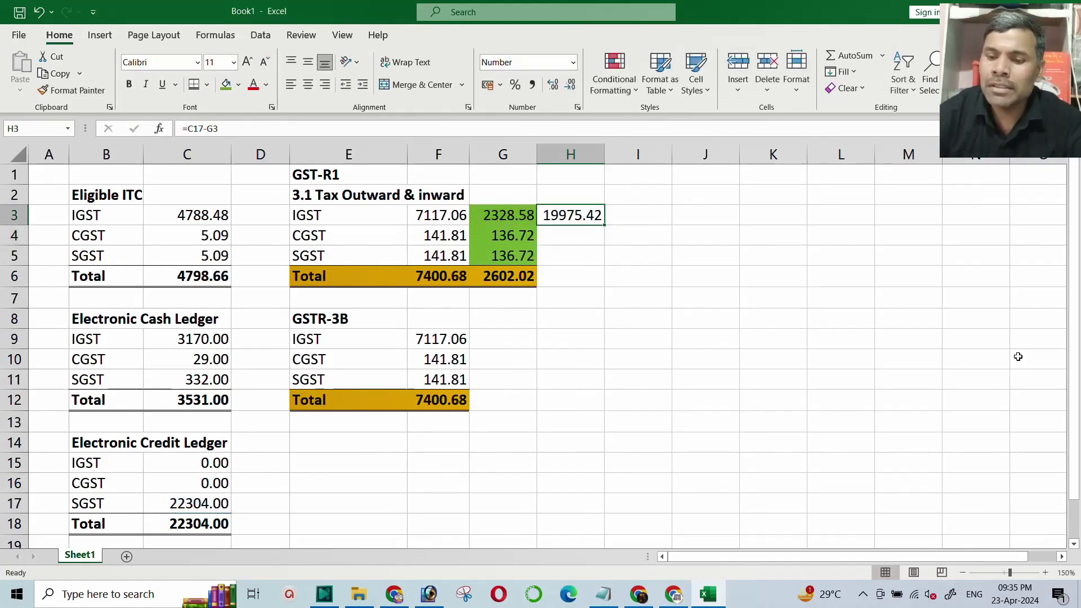
key(Delete)
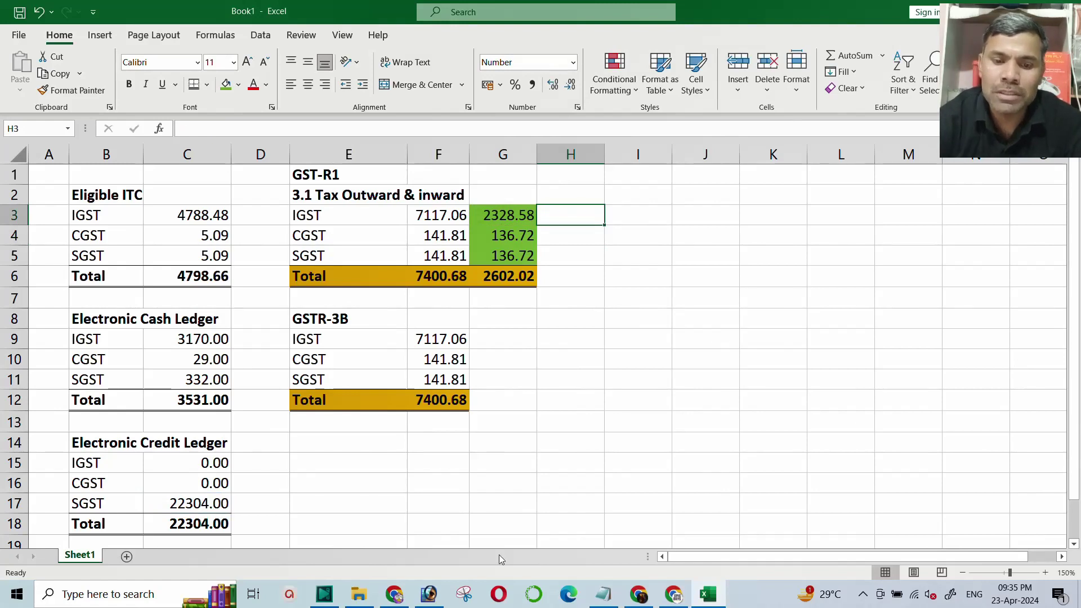
Enter =C17-G3 in D17 to subtract the IGST difference from the SGST credit ledger balance, and widen column D slightly.
click(258, 505)
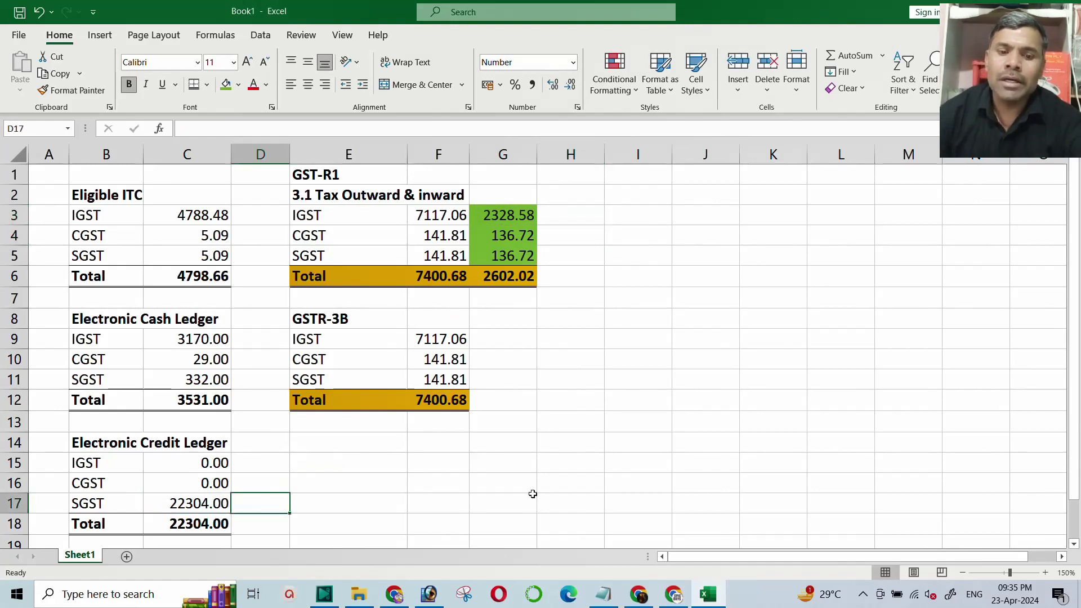
text(=)
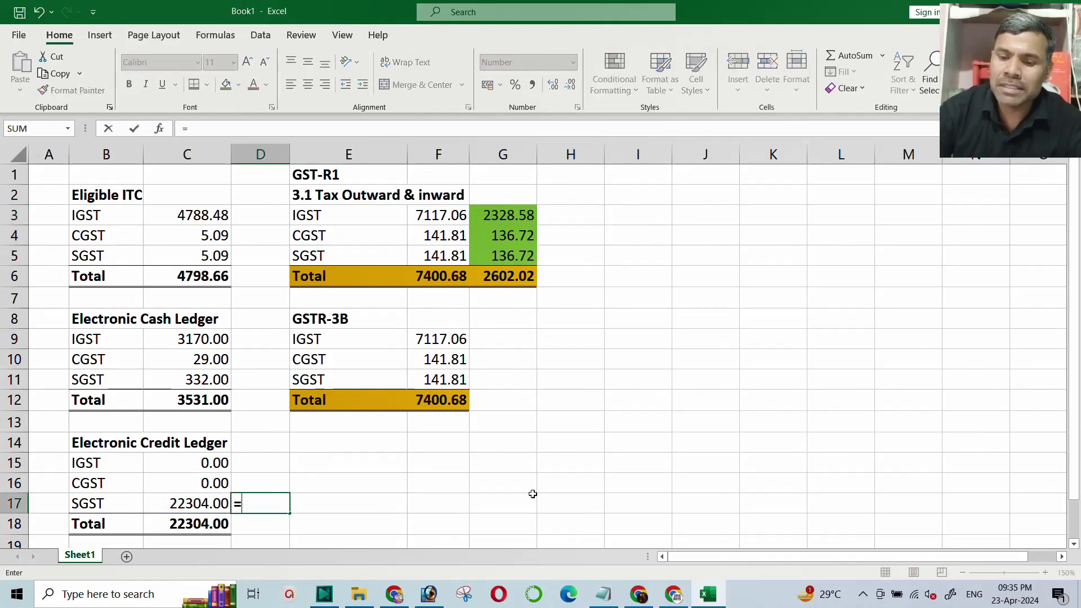
key(Left)
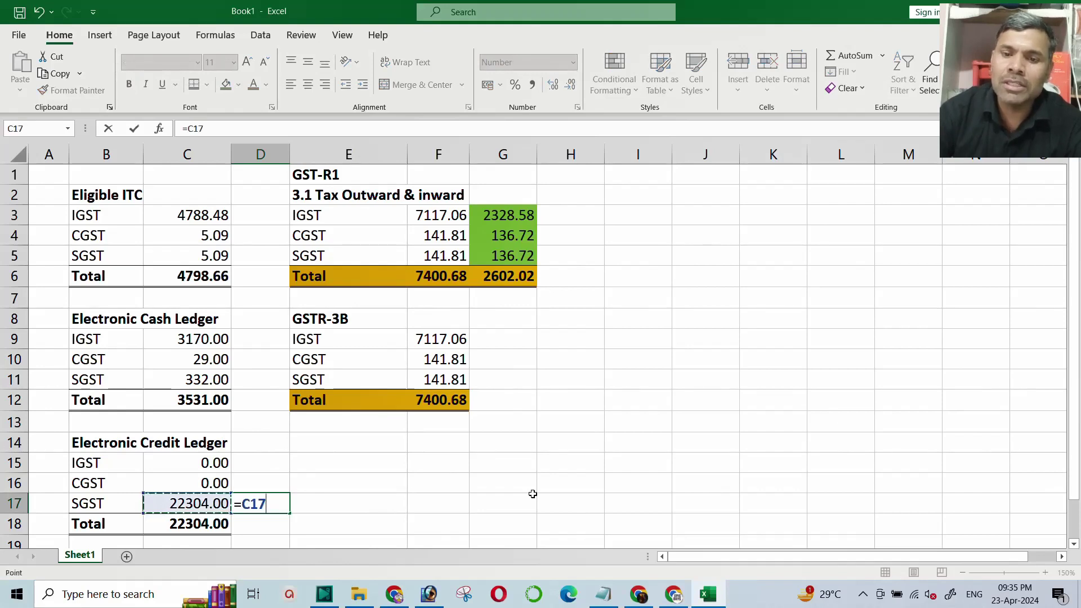
text(-)
click(502, 216)
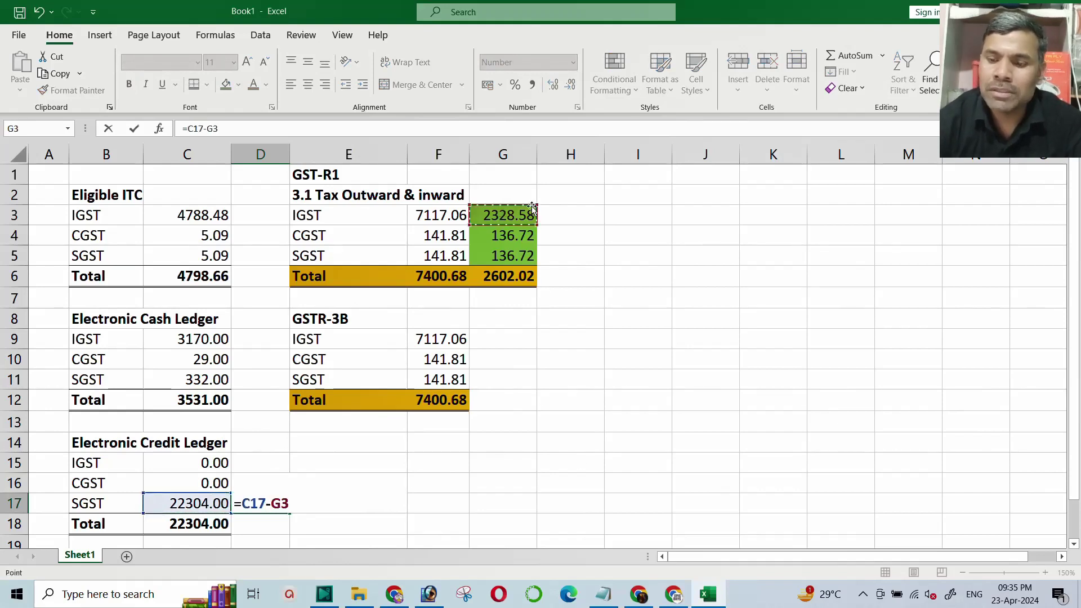
key(Return)
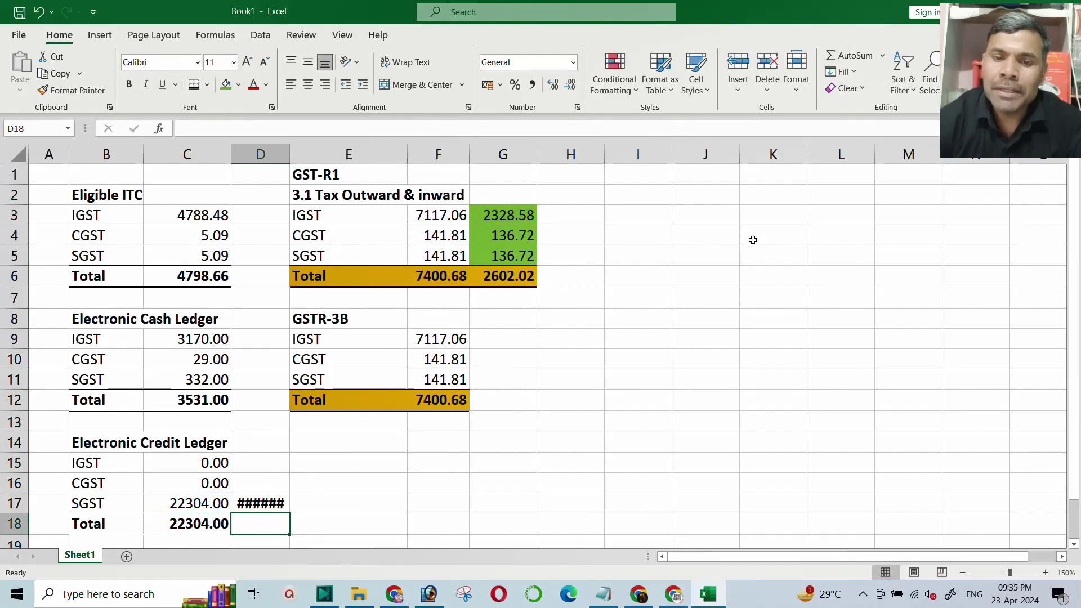
drag(291, 154, 297, 154)
key(Up)
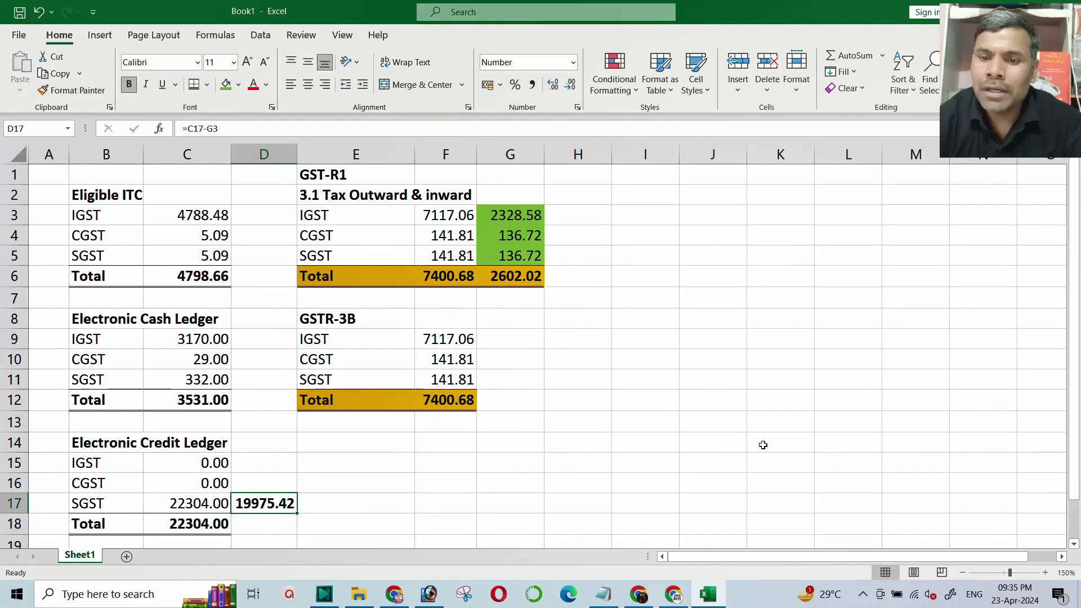
Enter 0 in H3 beside the IGST difference.
click(568, 217)
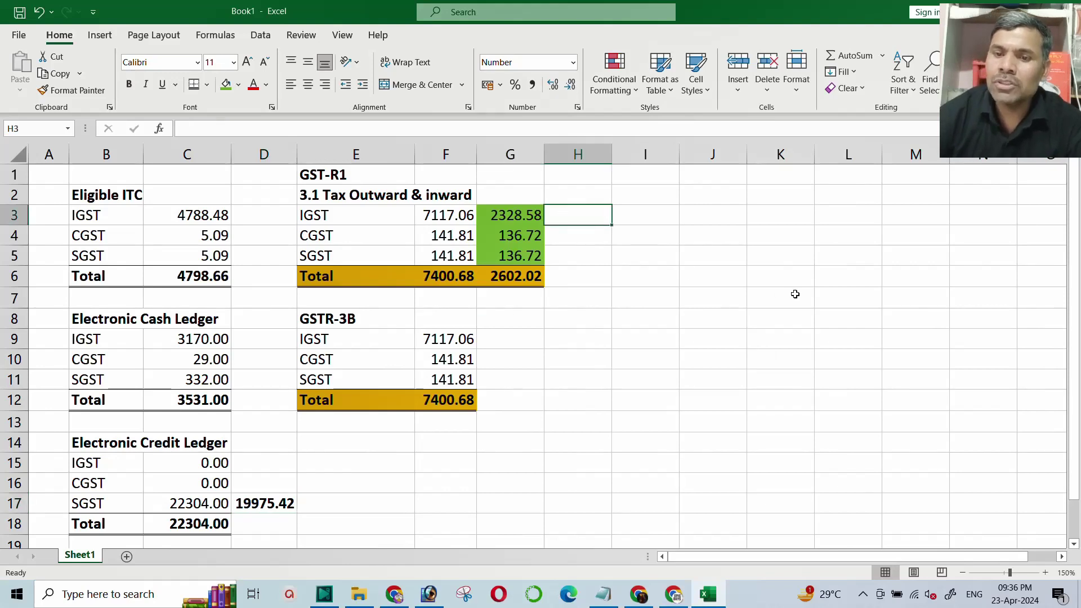
text(0)
key(Return)
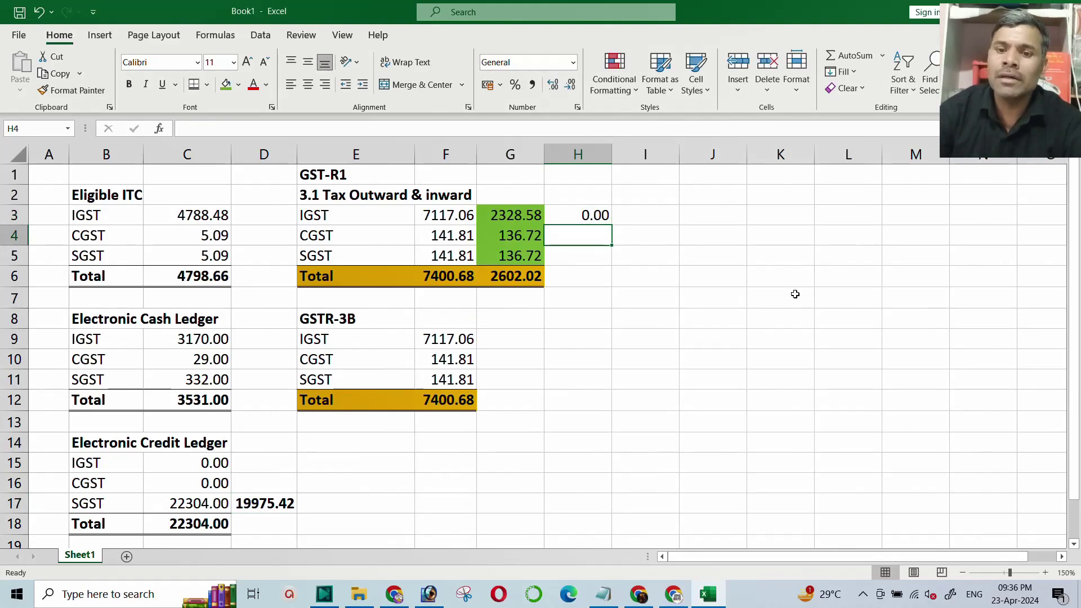
Replace the entry in H3 with a formula adding the IGST difference in G3 and the eligible IGST credit in C3.
key(Up)
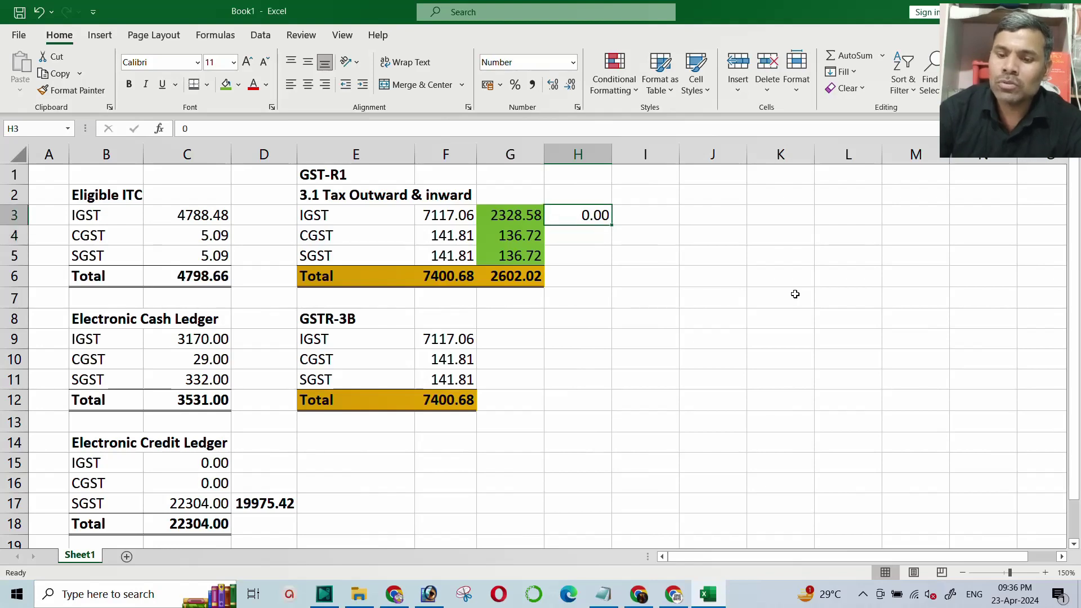
text(=)
key(Left)
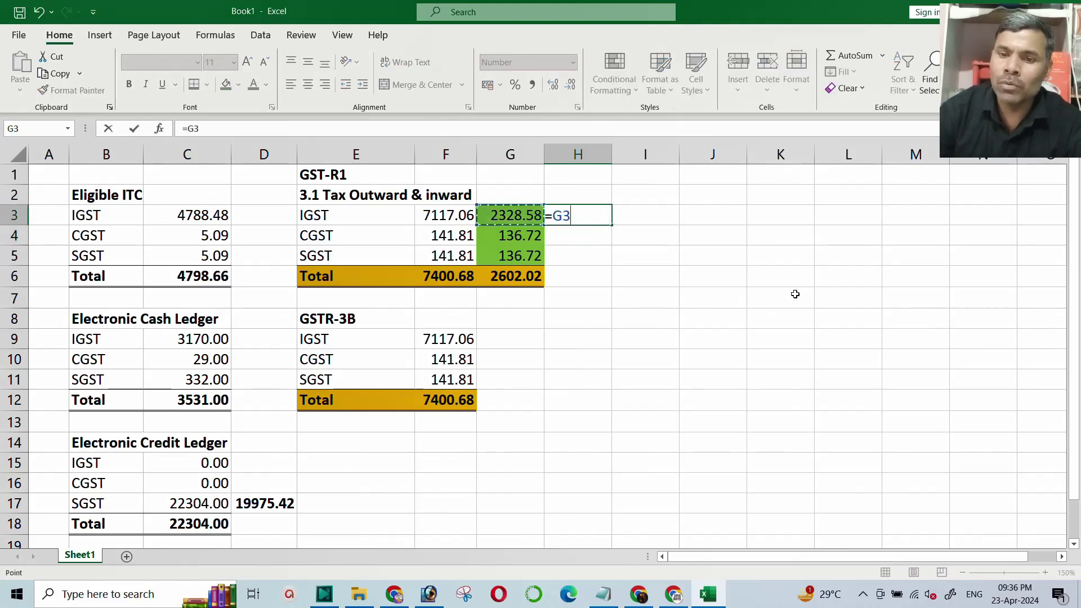
text(+)
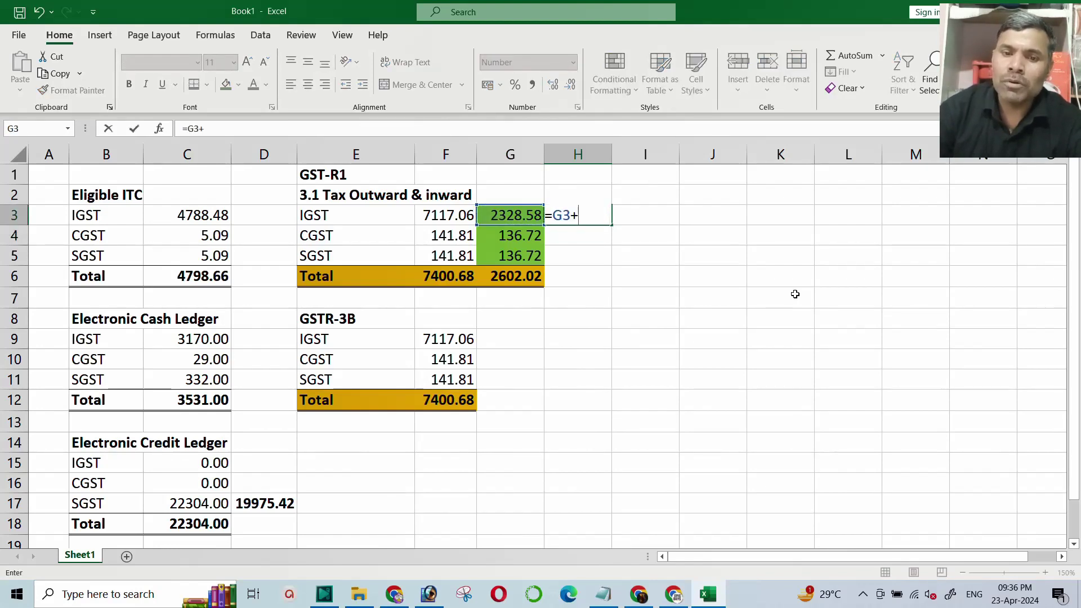
key(Left)
key(Left)
key(Left)
key(Left)
key(Return)
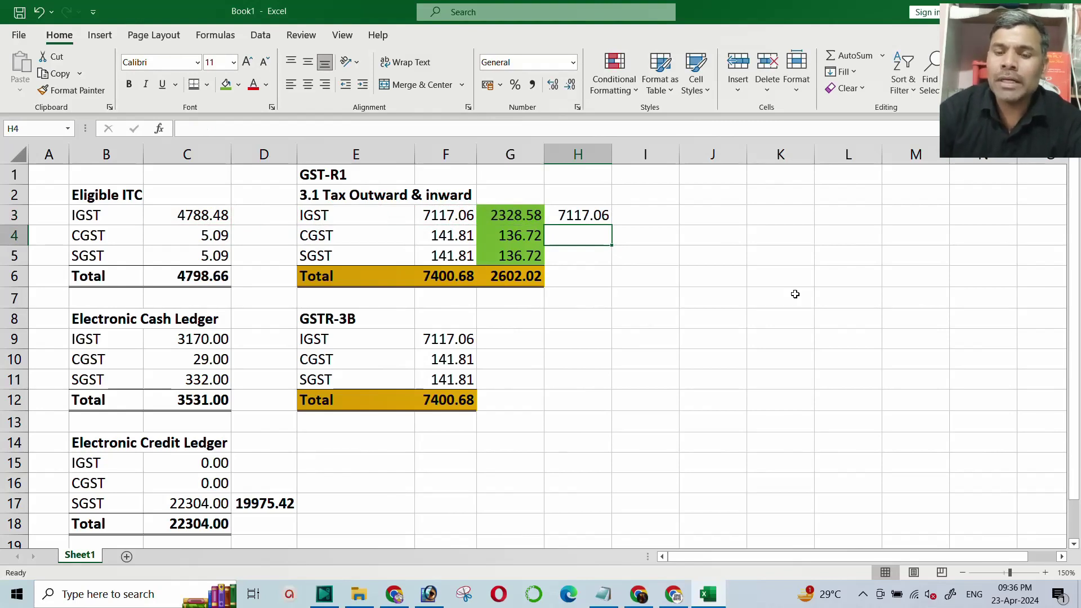
Enter =C10-G4 in H4 to subtract the net CGST payable from the CGST cash ledger balance, and make it bold.
click(527, 236)
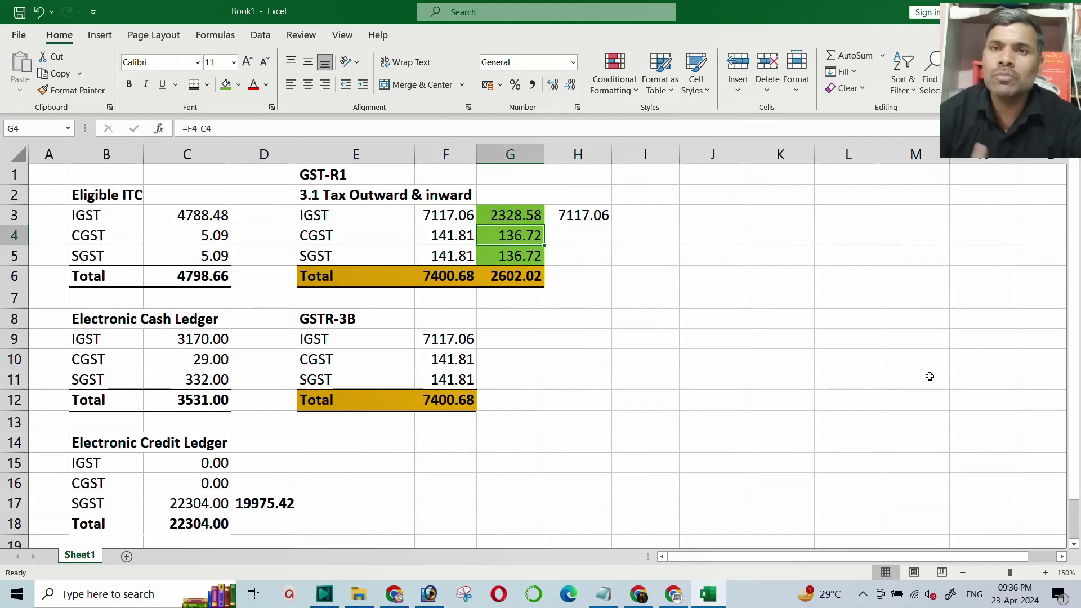
key(Right)
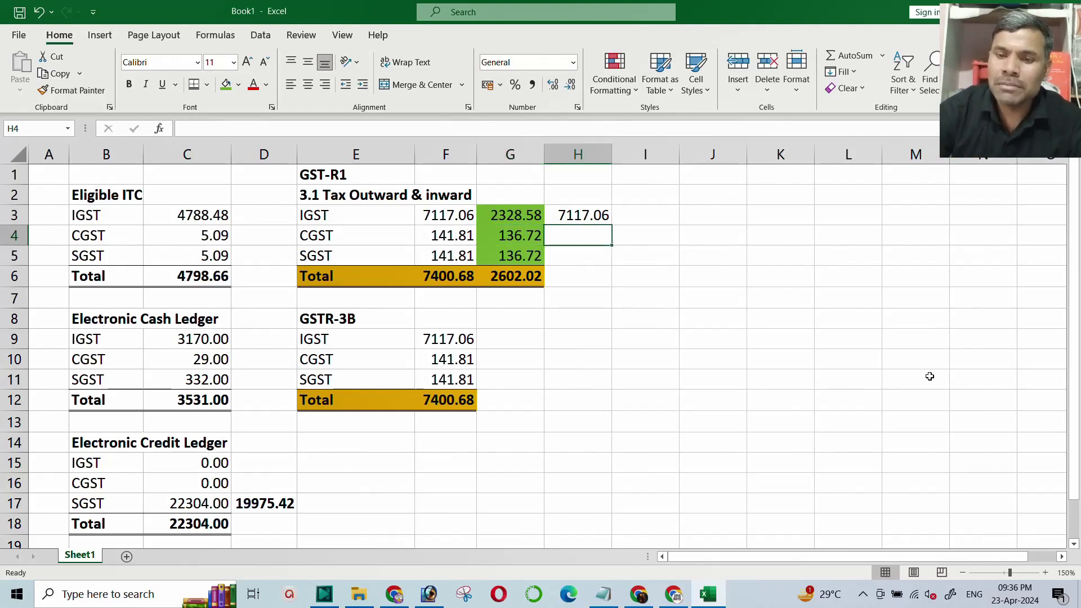
text(=)
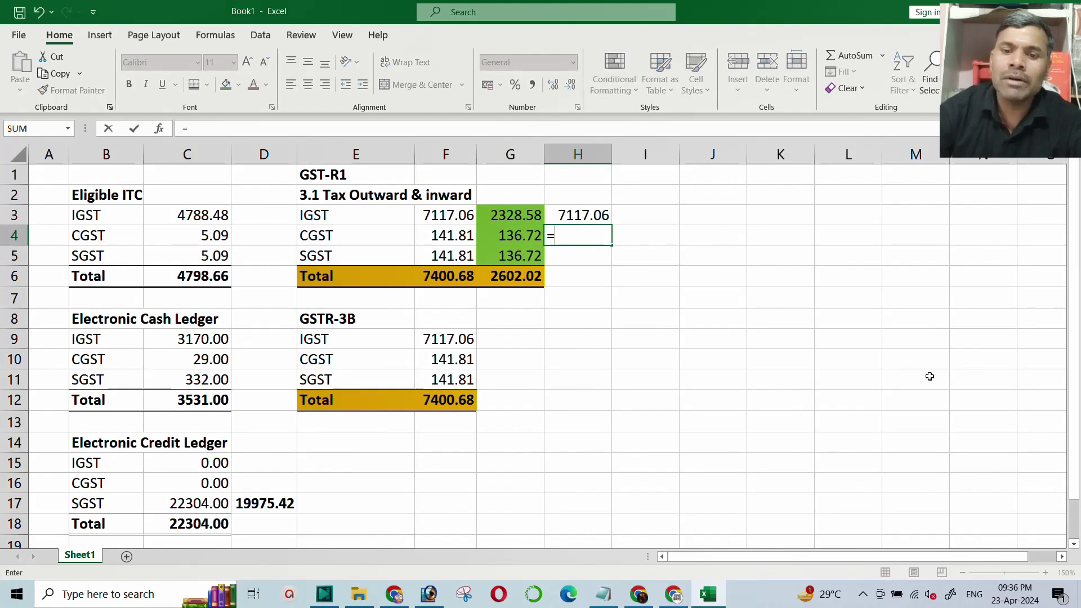
key(Left)
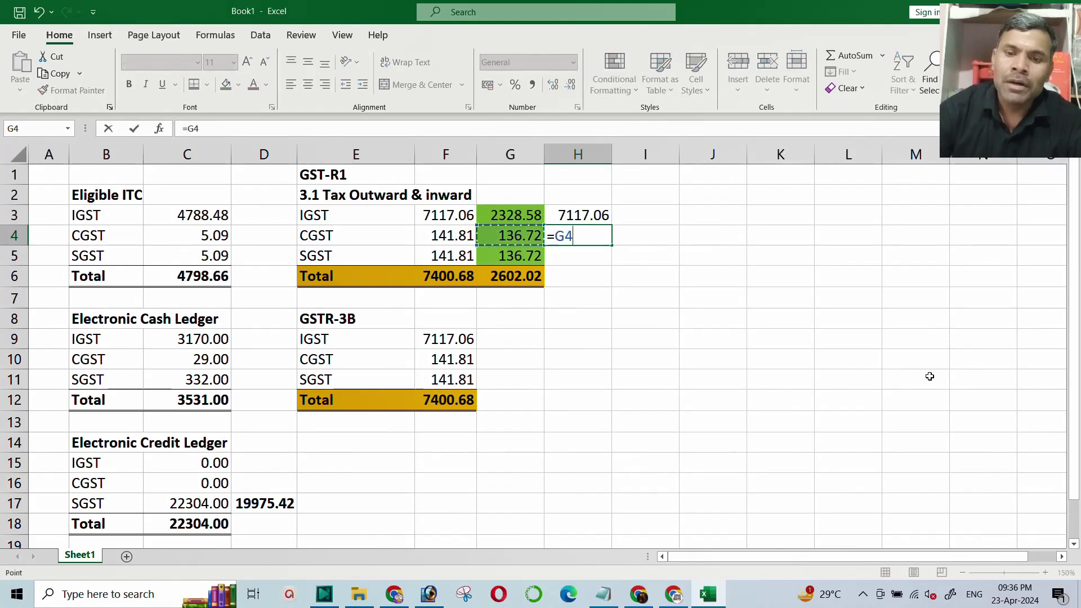
key(Down)
key(Left)
key(Left)
key(Left)
key(Down)
key(Down)
key(Down)
key(Down)
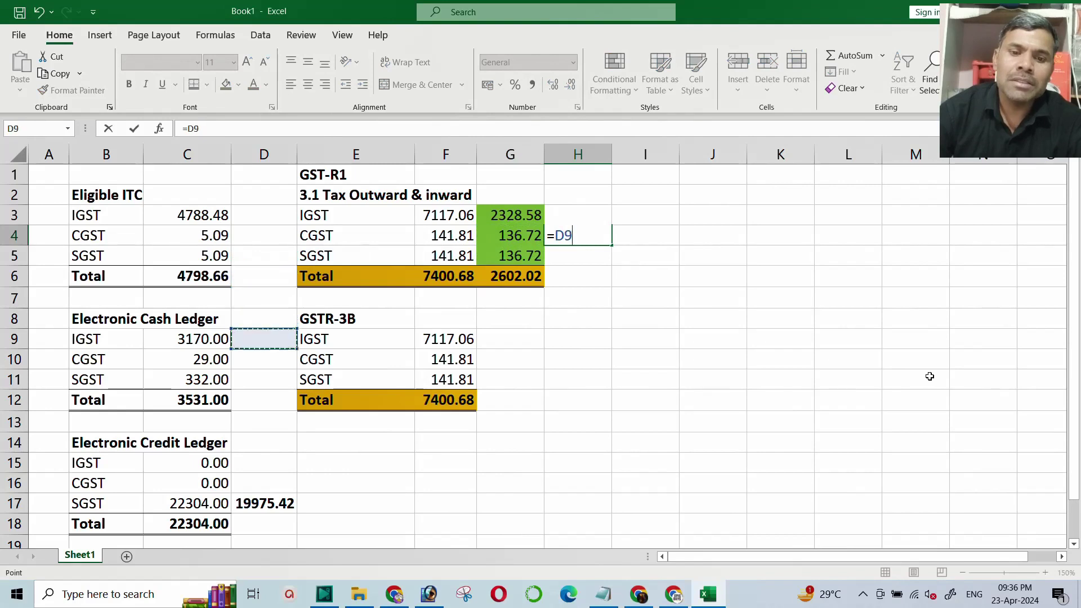
key(Down)
key(Left)
text(-)
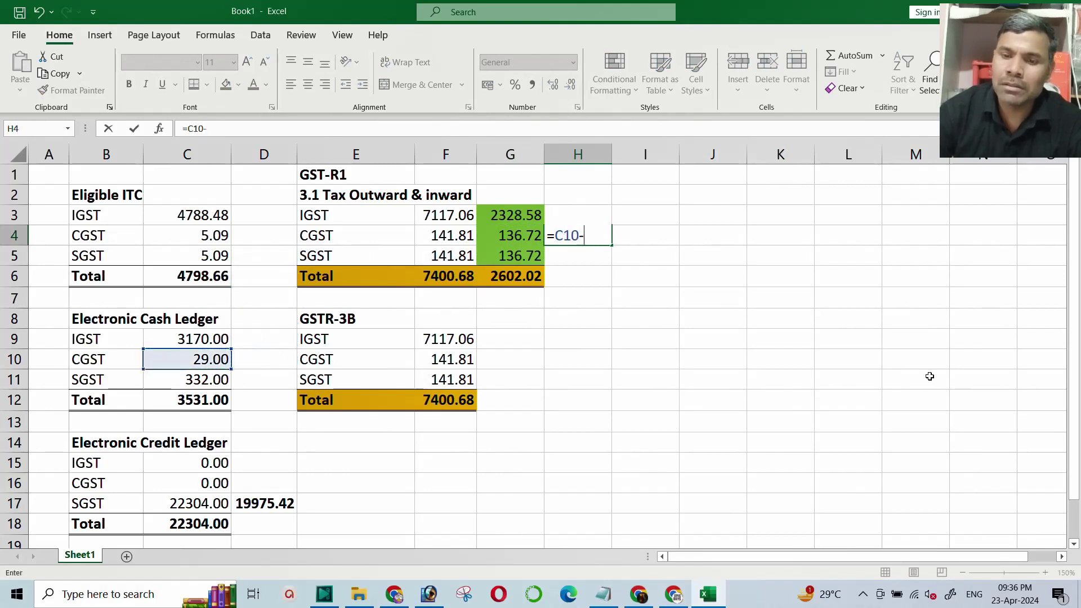
key(Left)
key(Return)
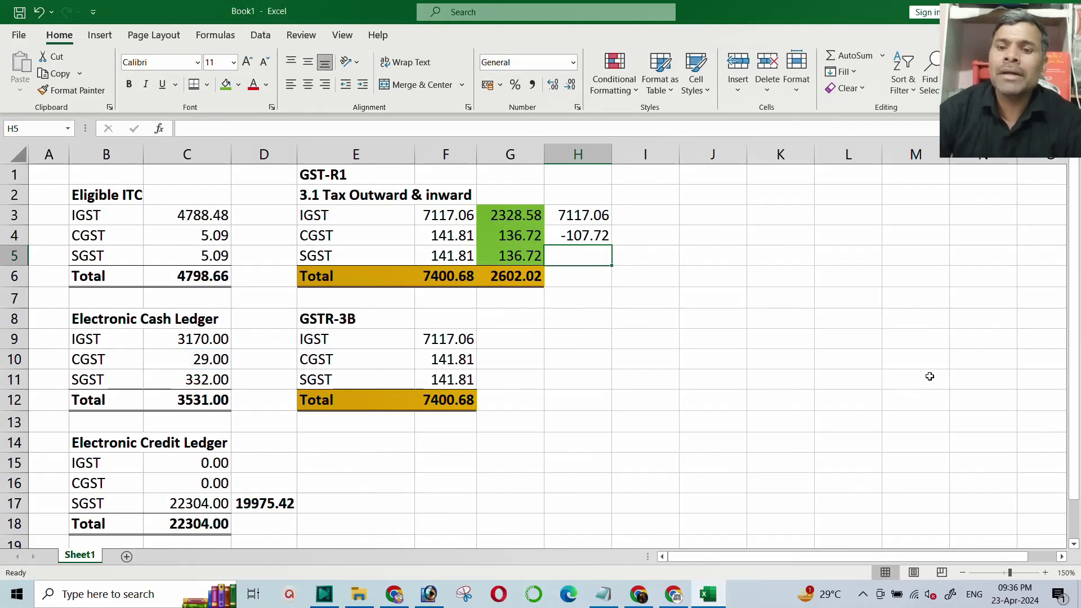
key(Up)
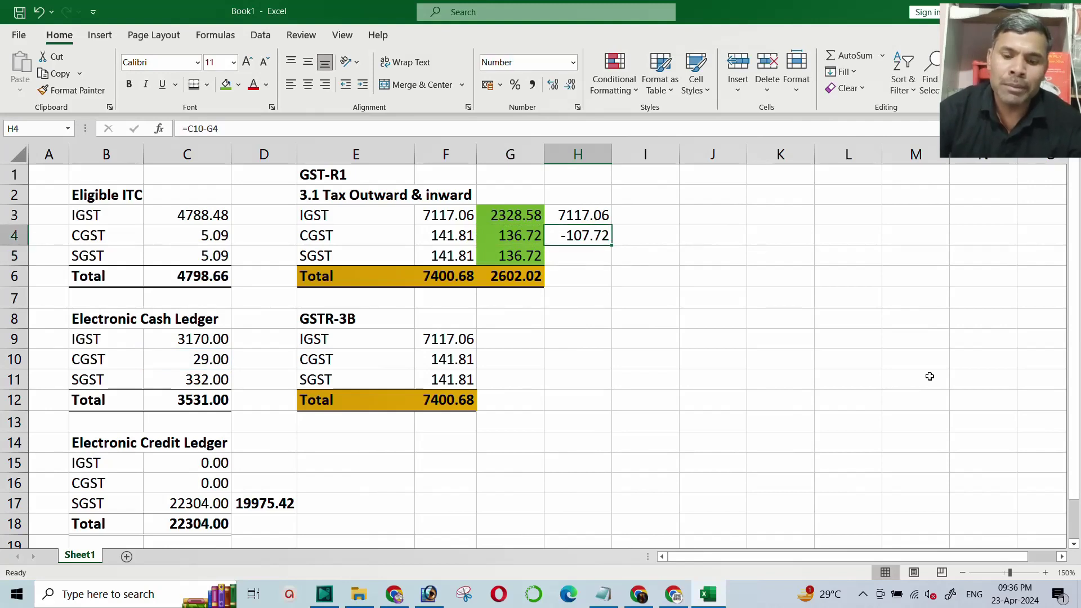
key(ctrl+b)
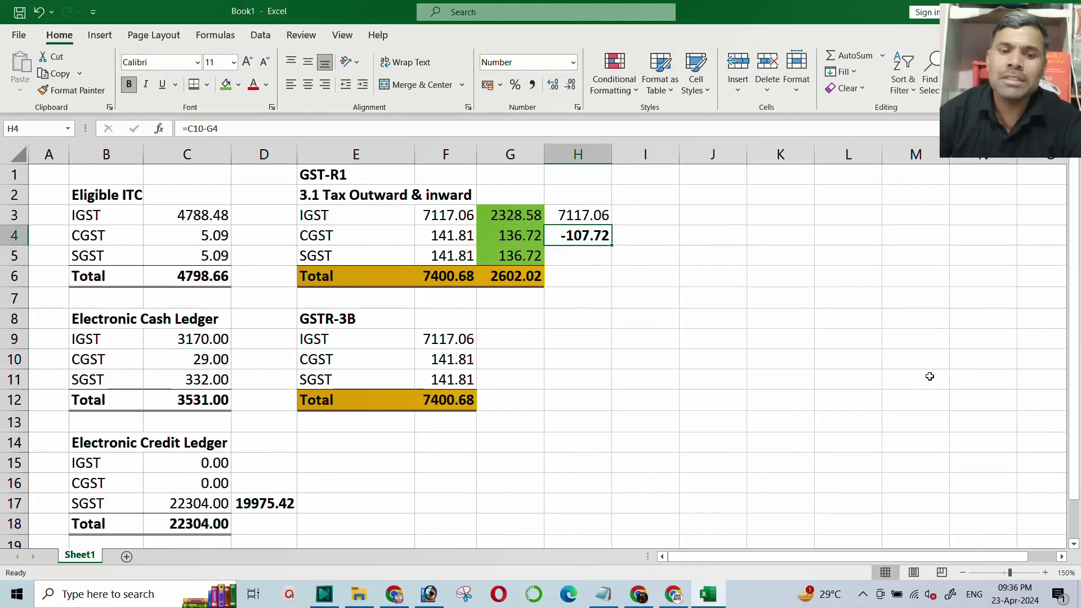
Enter =C11-G5 in H5 to subtract the net SGST payable from the SGST cash ledger balance.
click(215, 364)
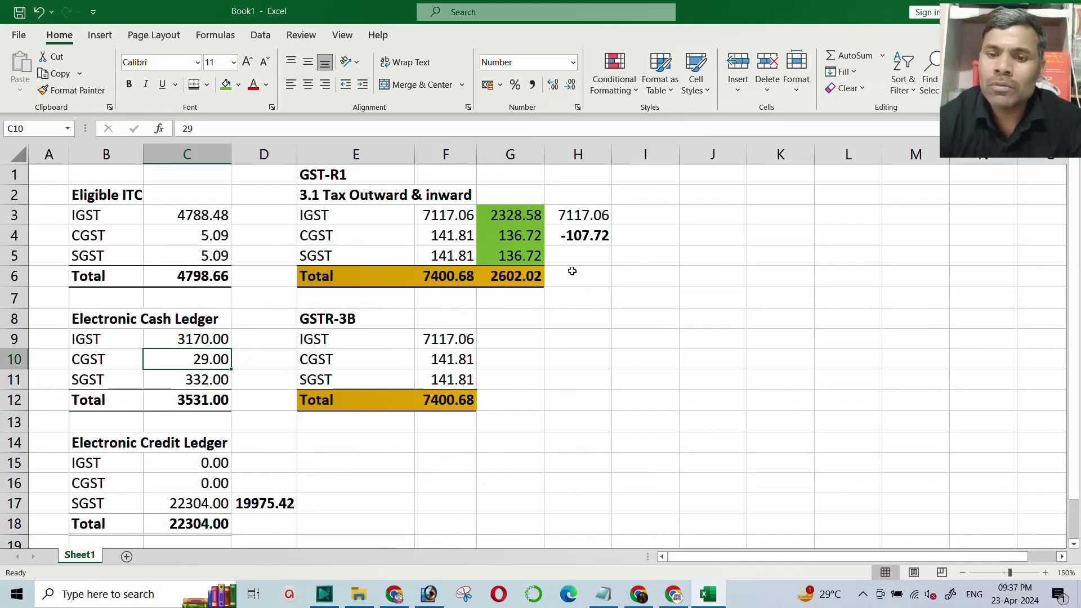
click(563, 256)
text(=)
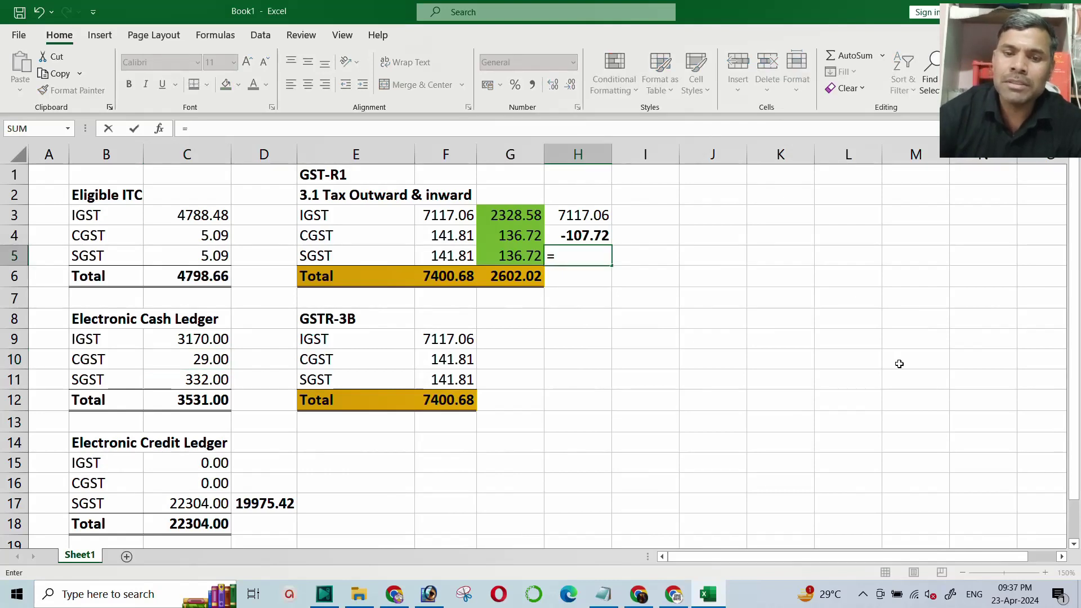
key(Left)
key(Left)
key(Left)
key(Left)
key(Down)
key(Down)
key(Down)
key(Down)
key(Down)
key(Down)
key(Left)
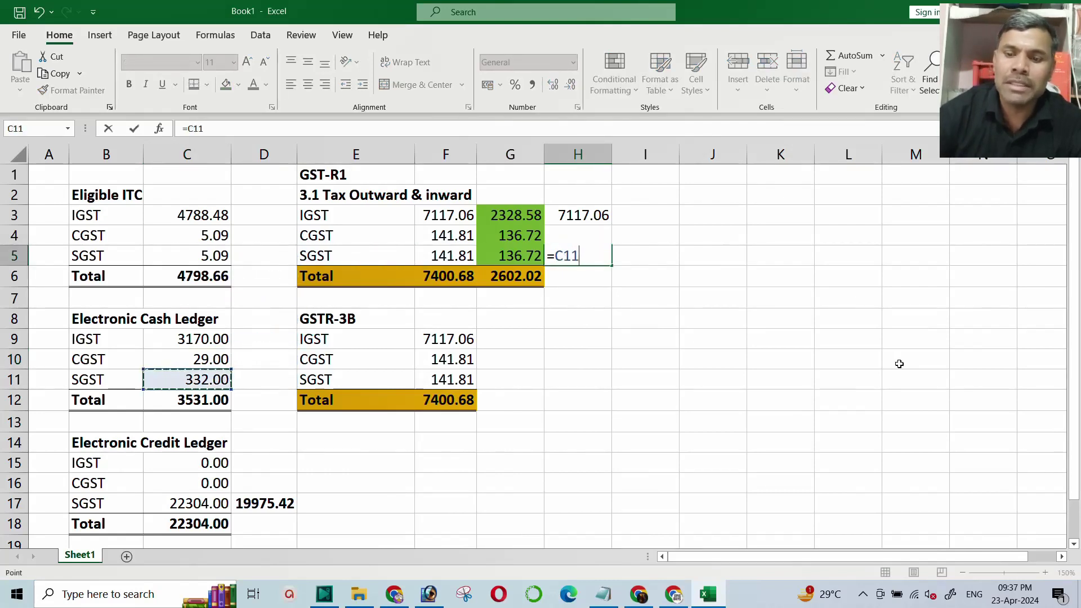
text(-)
key(Left)
key(Left)
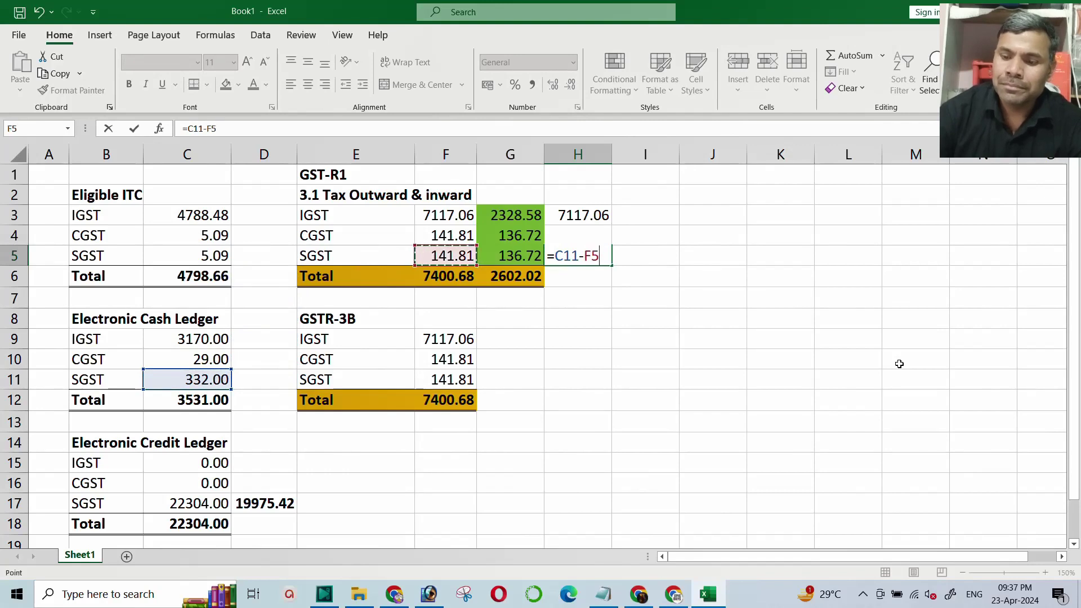
key(Right)
key(Return)
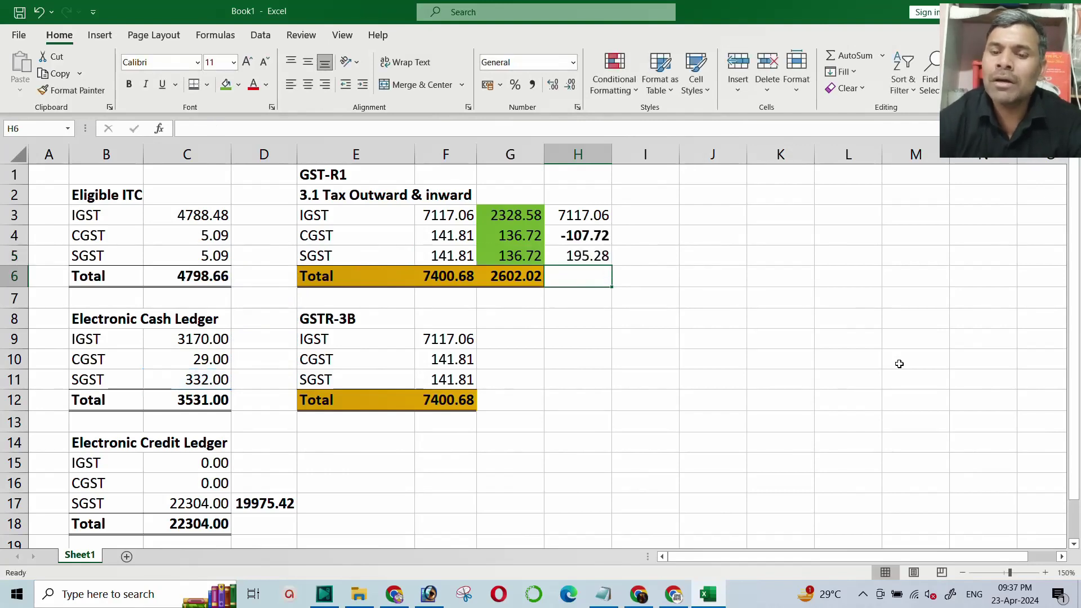
click(565, 255)
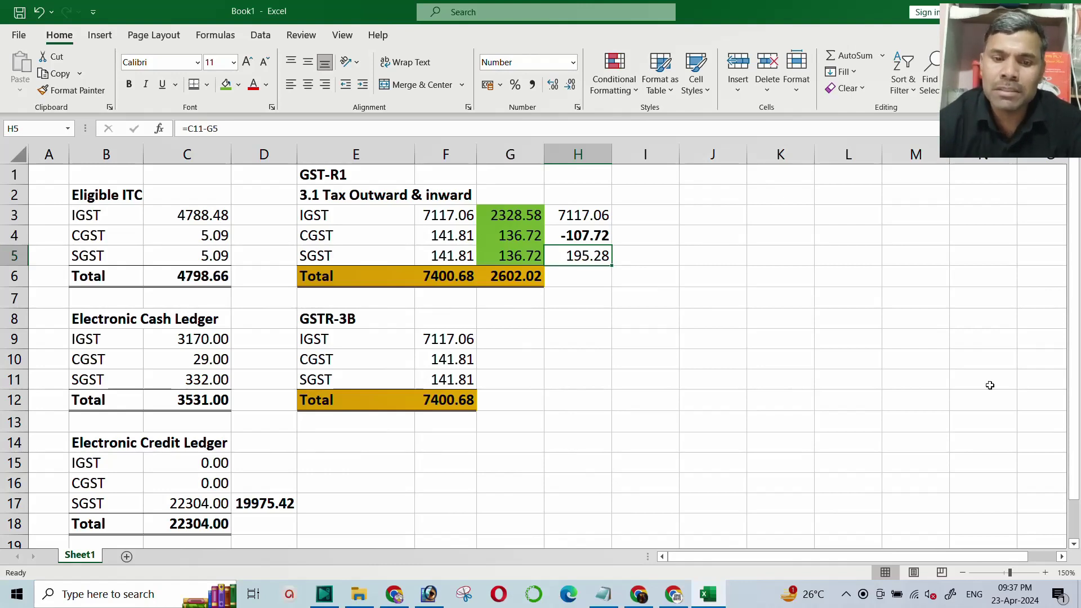
Enter =C10-G4 in D10 beside the CGST cash ledger balance and make the result bold.
click(253, 361)
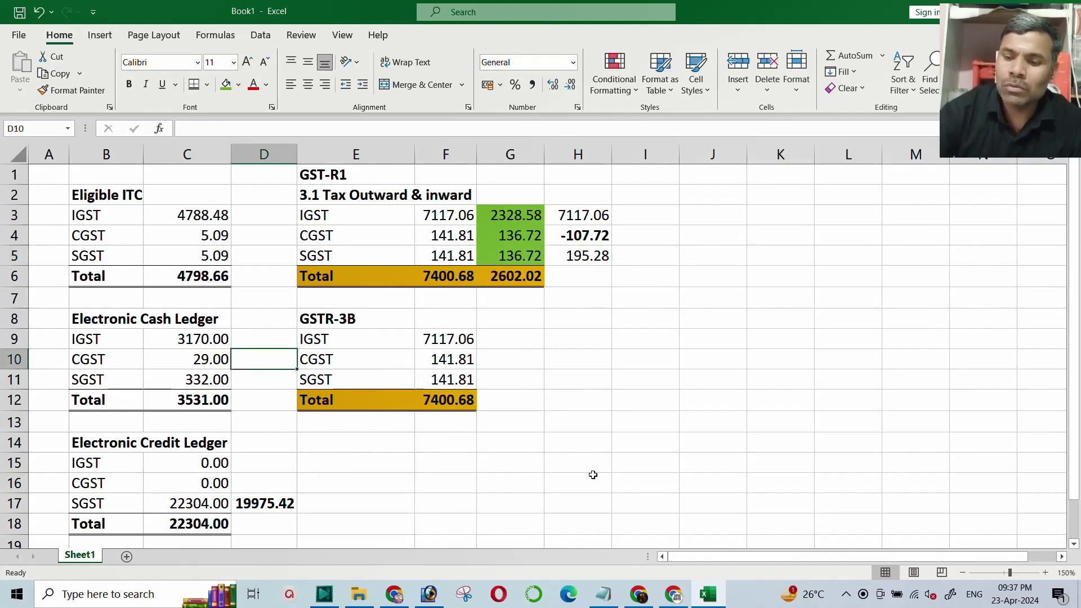
text(=)
key(Left)
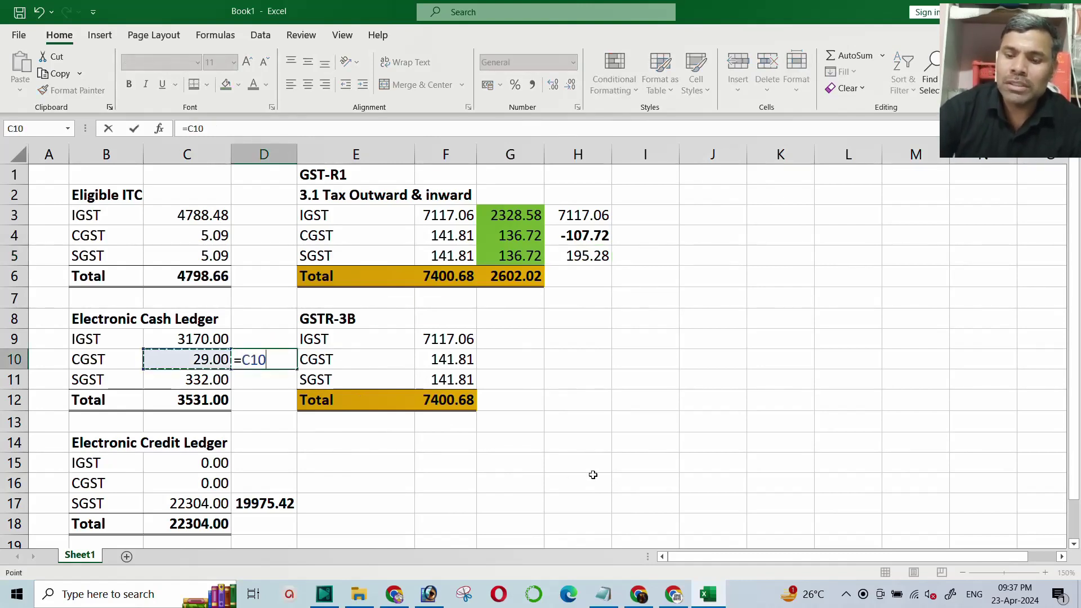
text(-)
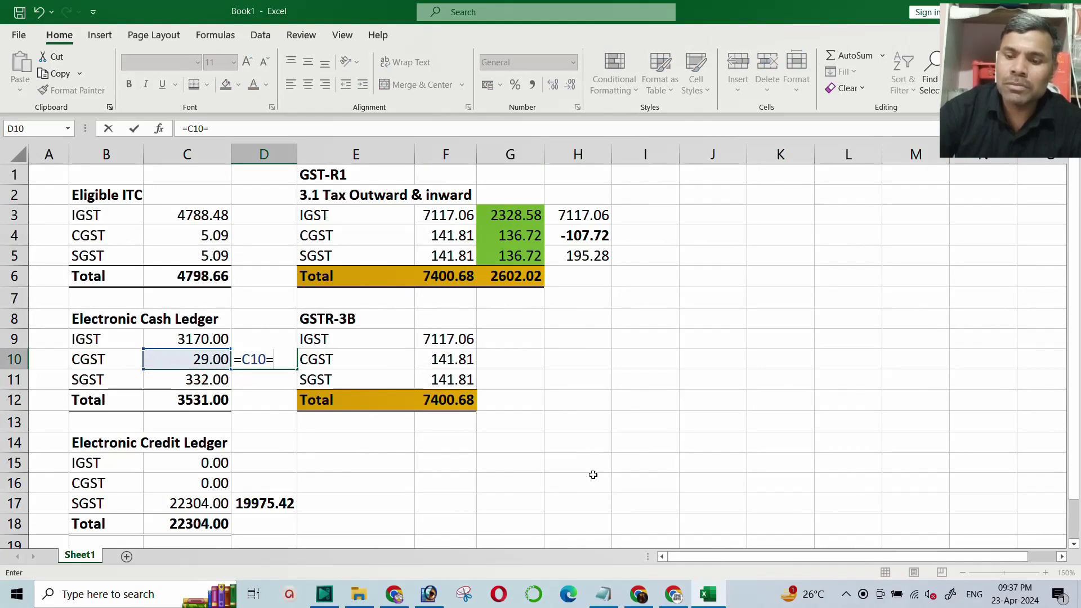
key(Up)
key(Right)
key(Right)
key(Up)
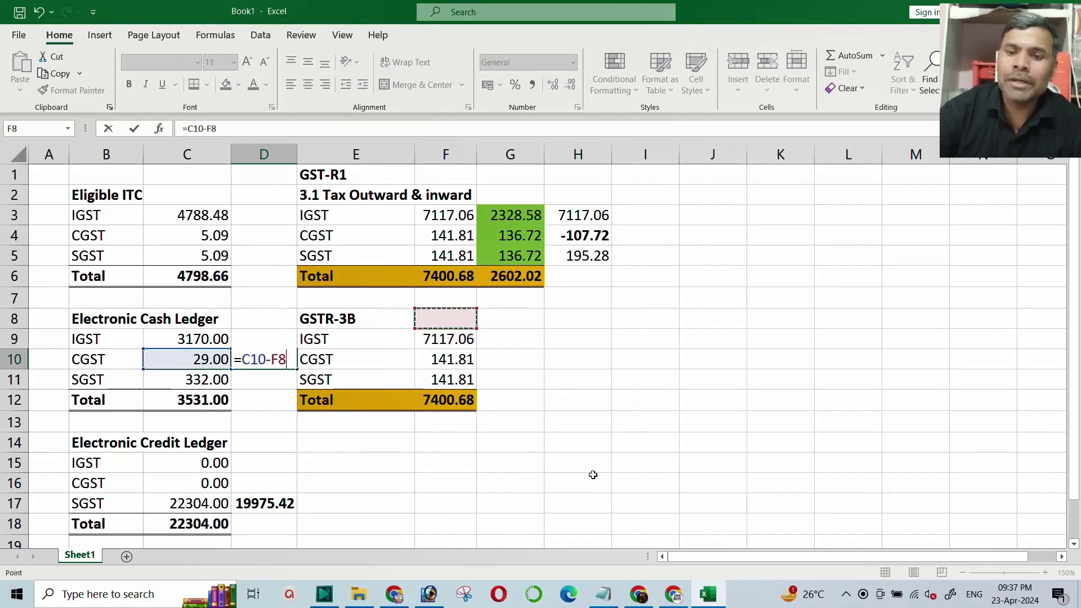
key(Right)
key(Up)
key(Up)
key(Up)
key(Right)
key(Up)
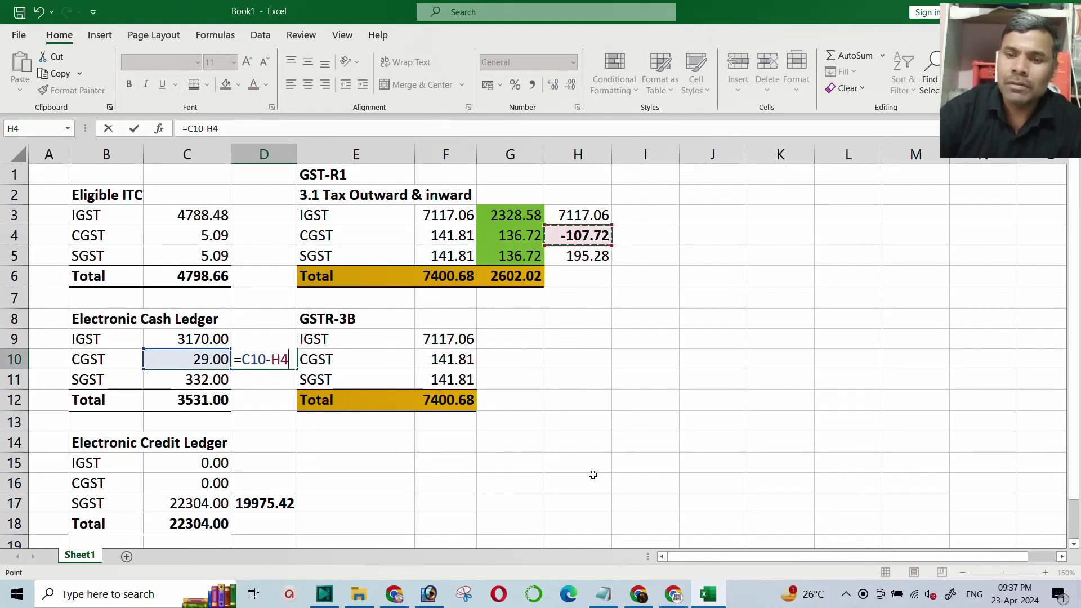
key(Left)
key(Return)
key(Up)
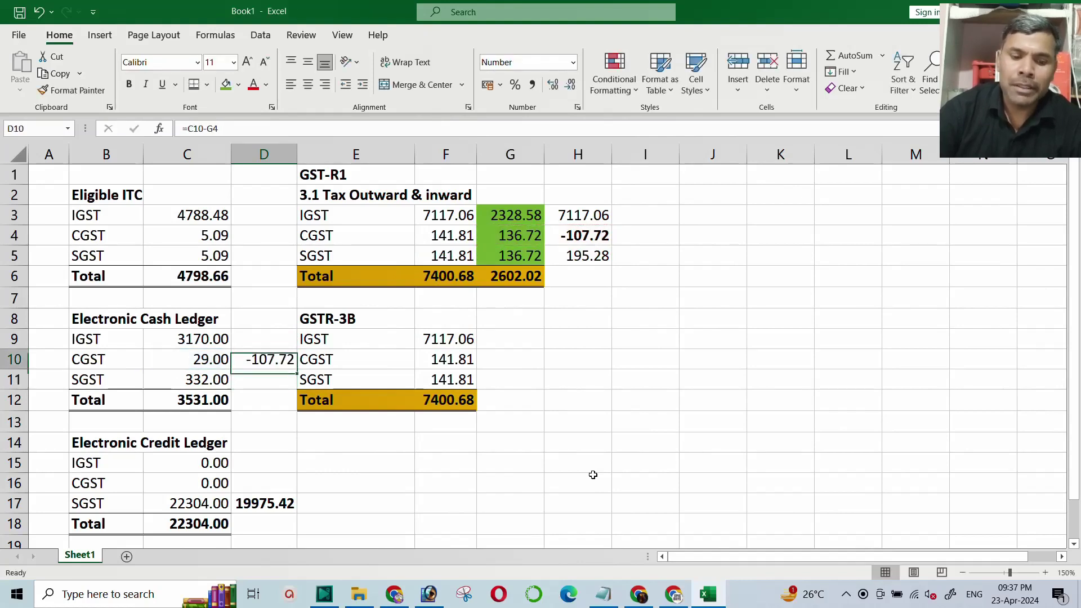
key(ctrl+b)
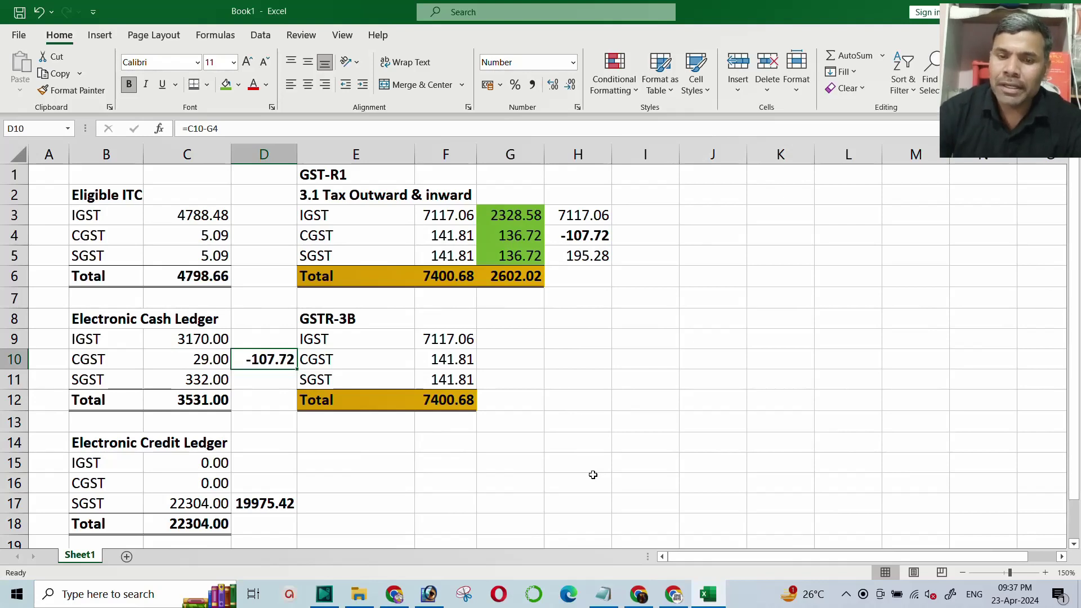
Enter =C11-G5 in D11 beside the SGST cash ledger balance and make the result bold.
key(Down)
text(=)
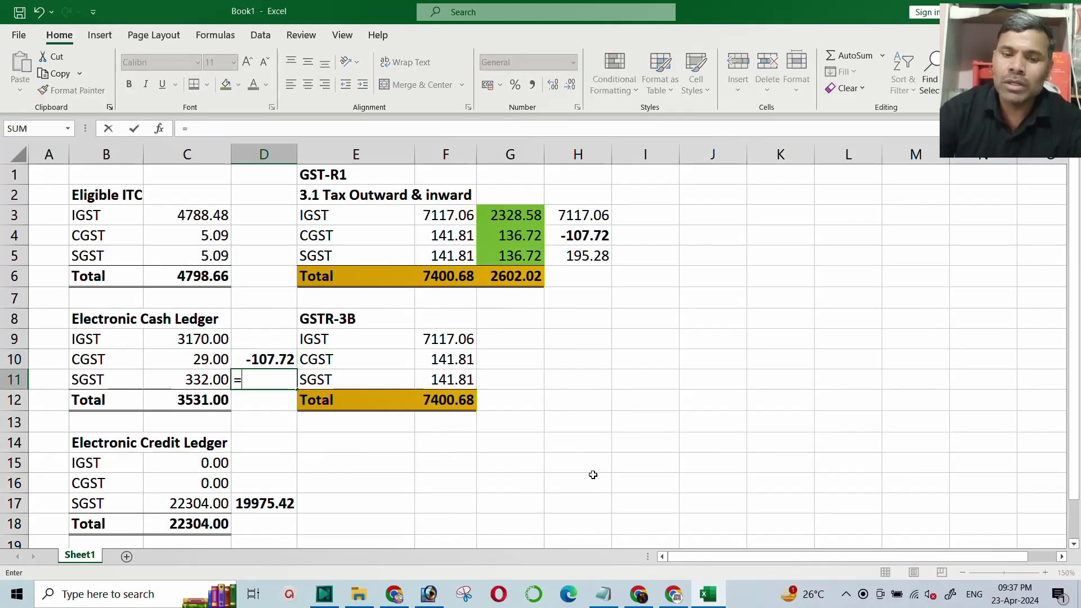
key(Left)
text(-)
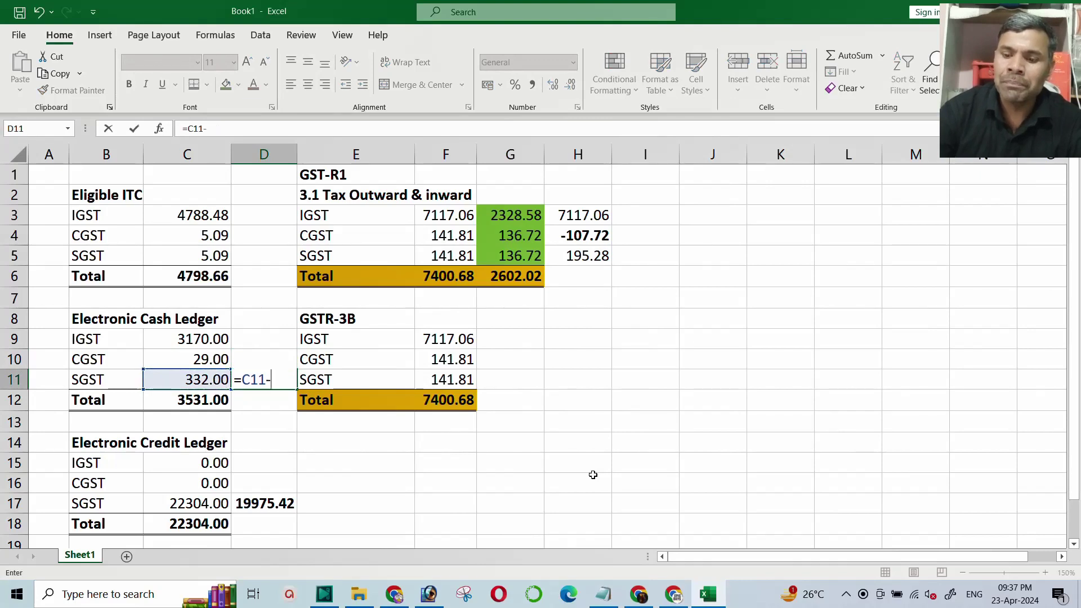
key(Up)
key(Right)
key(Right)
key(Up)
key(Up)
key(Up)
key(Up)
key(Right)
key(Right)
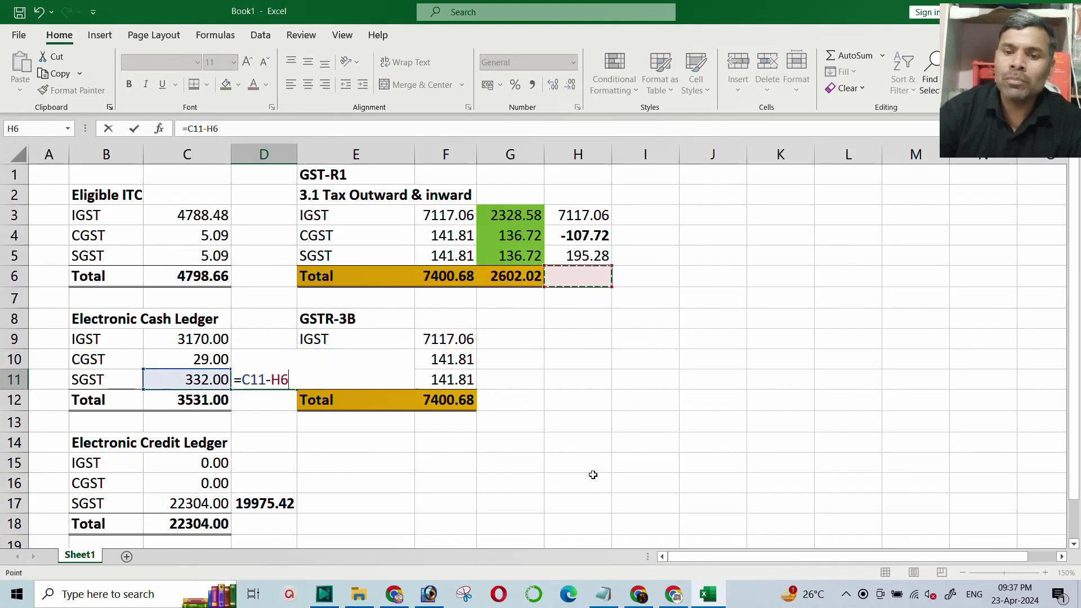
key(Up)
key(Left)
key(Return)
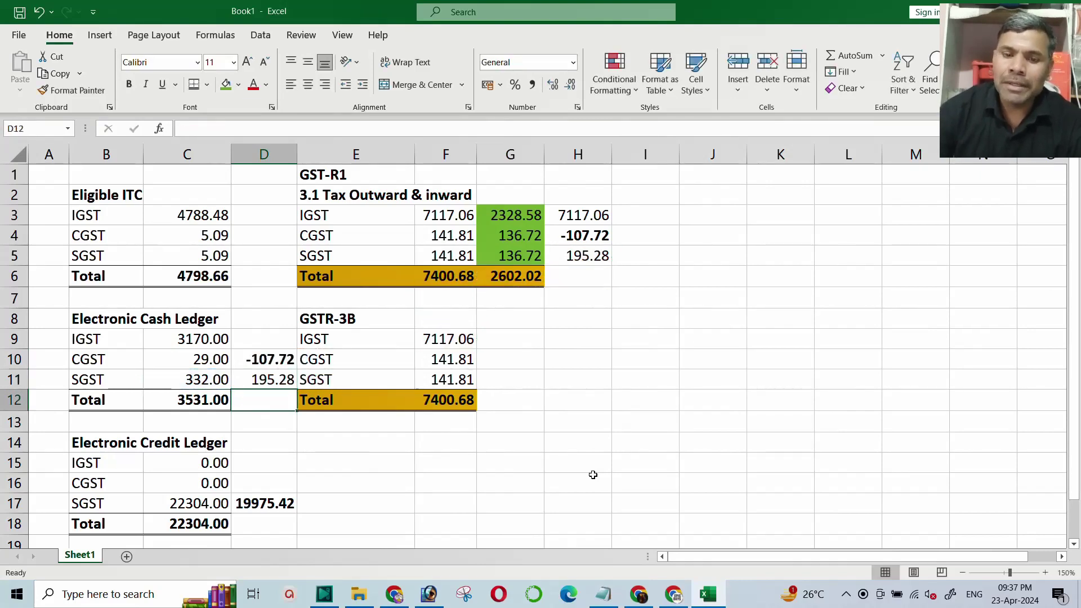
key(Up)
key(ctrl+b)
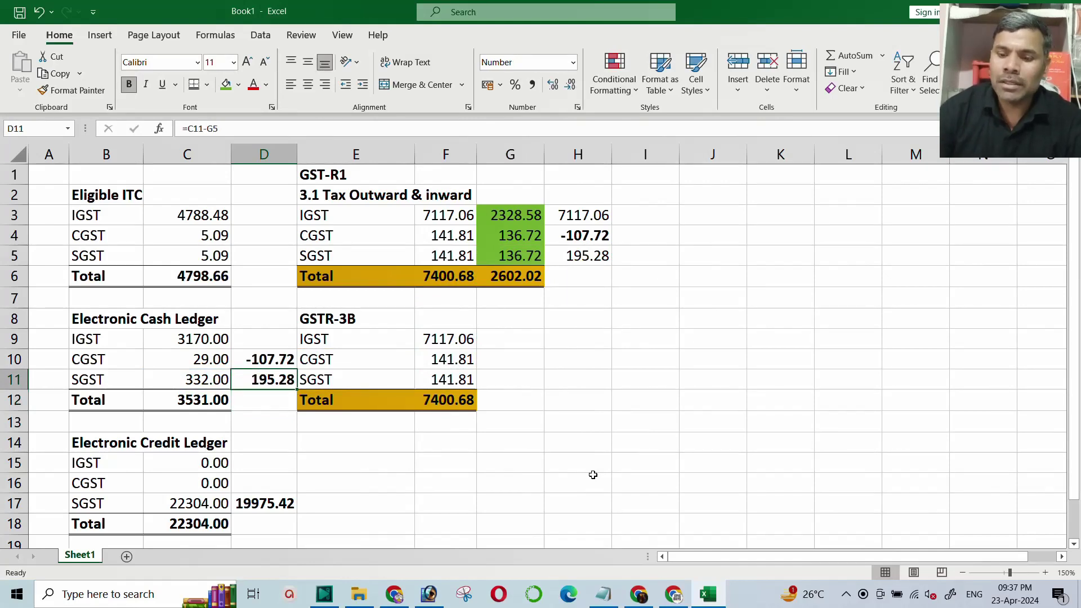
key(Up)
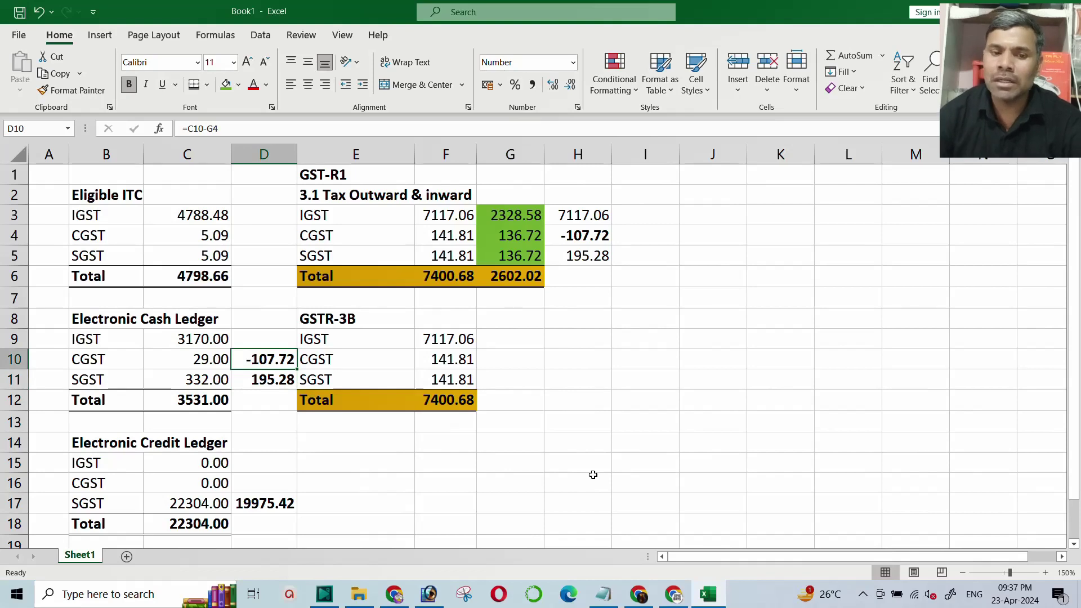
key(Down)
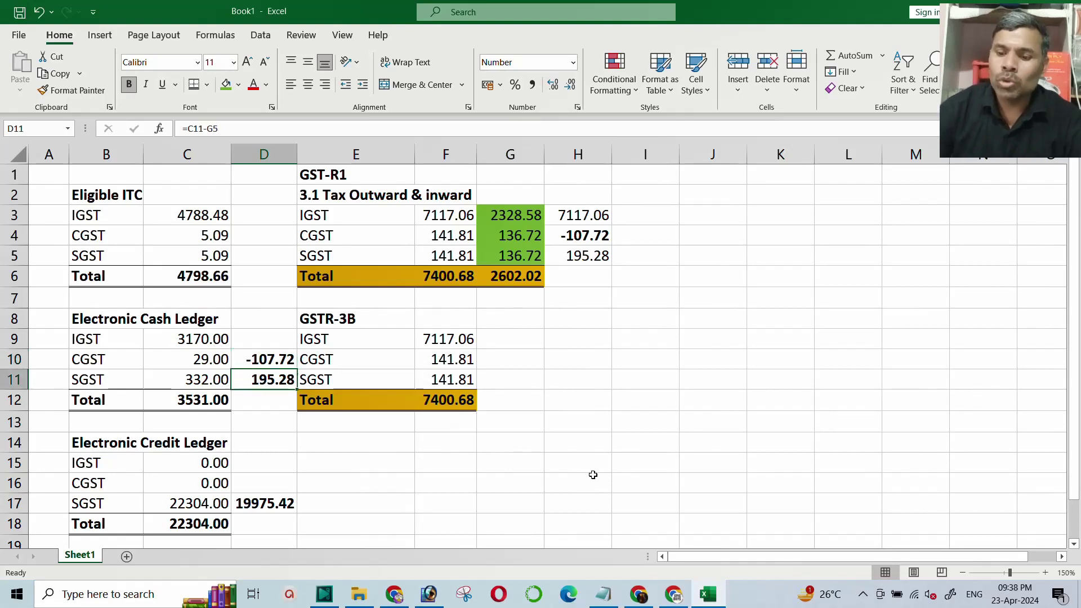
key(Down)
key(Up)
key(Up)
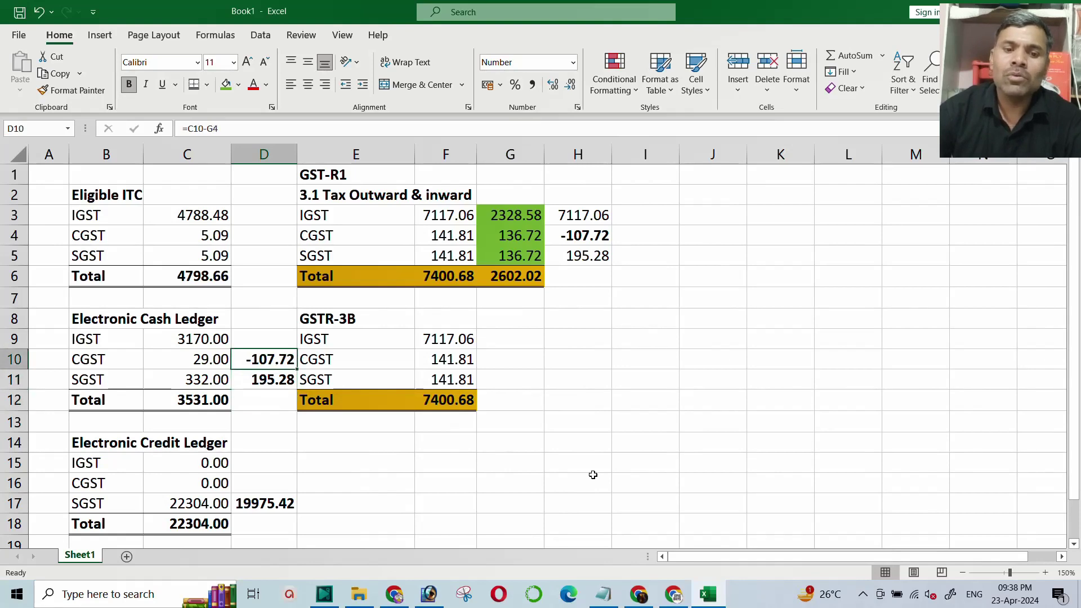
key(Down)
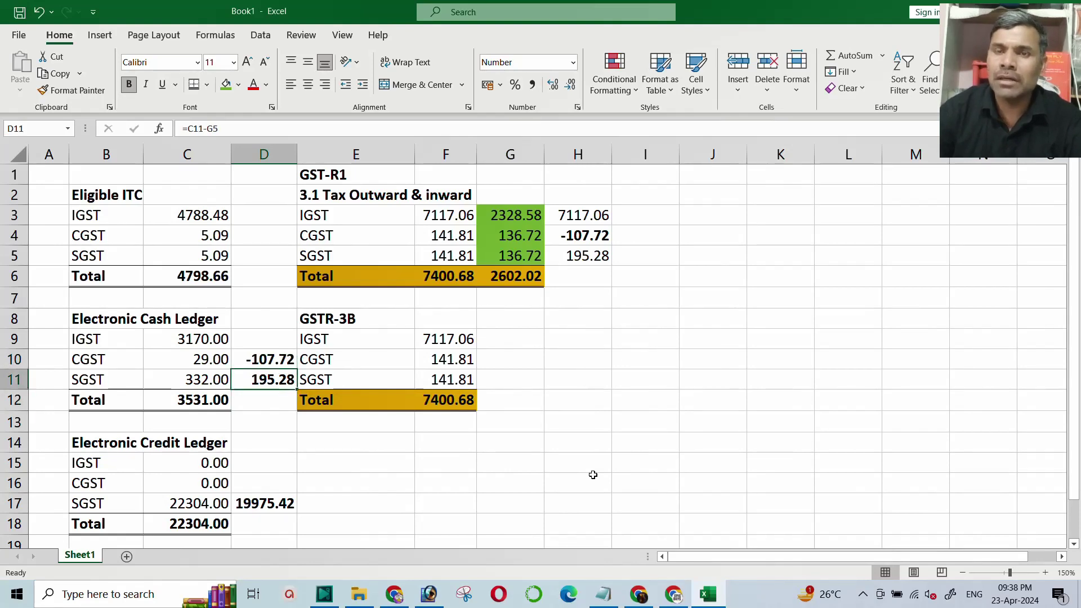
key(Up)
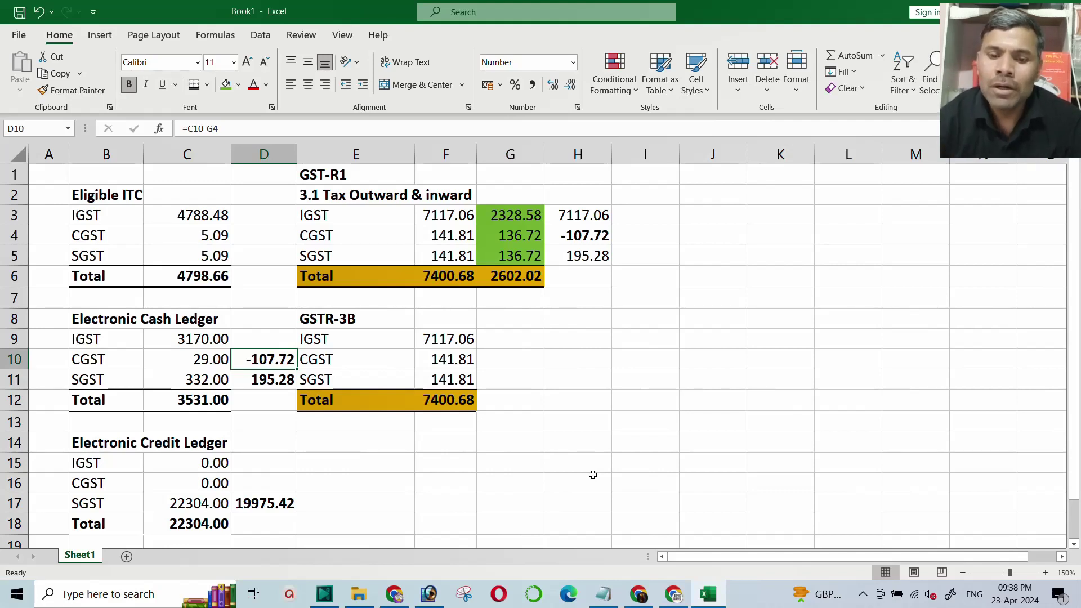
Switch to the GST portal in Chrome, log in again and open the challan history.
click(394, 594)
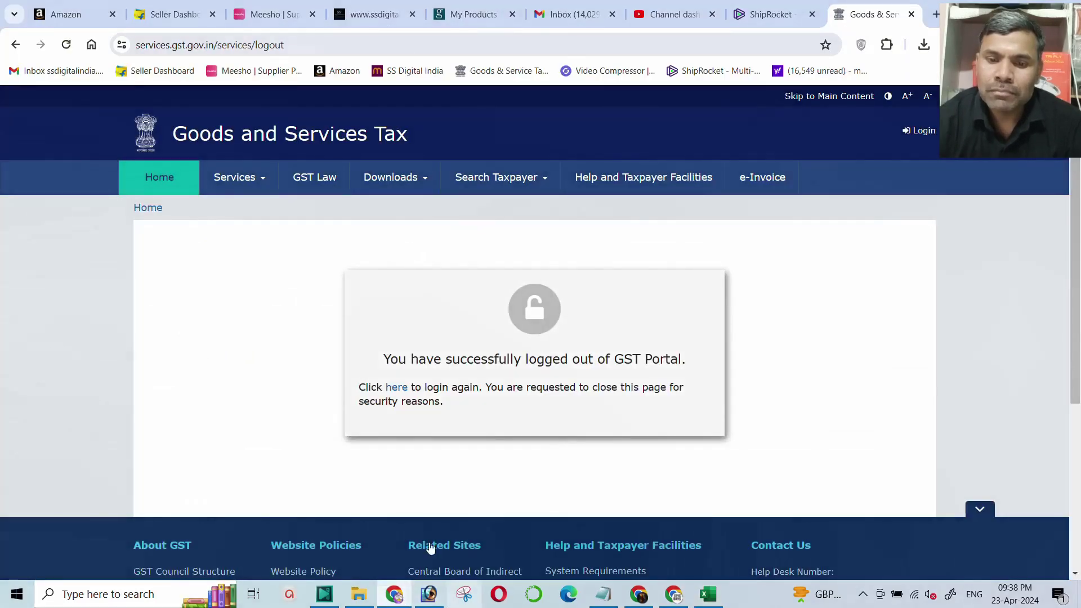
click(397, 387)
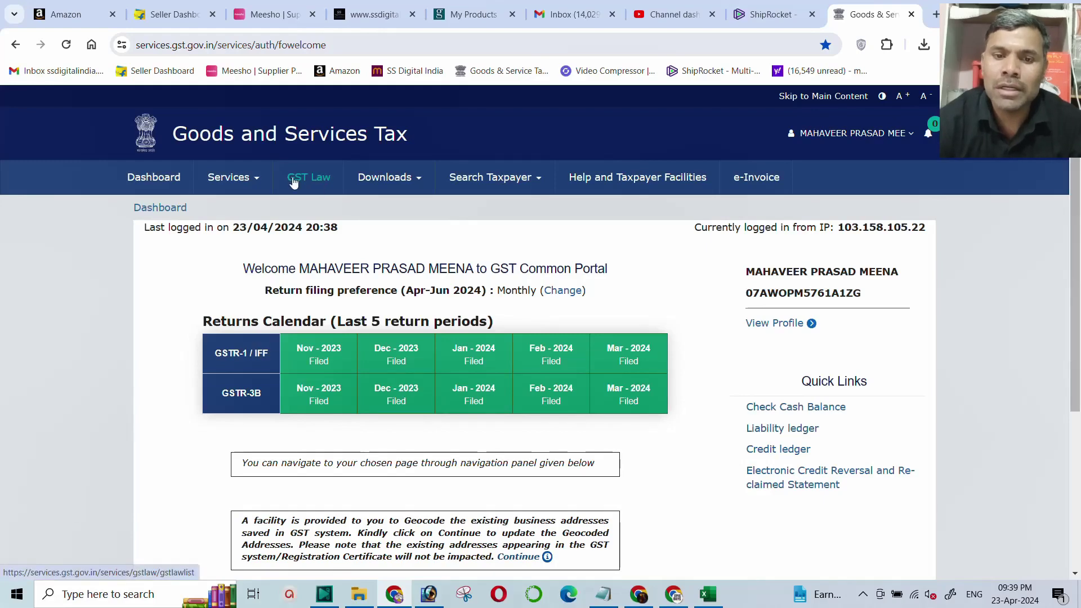
mouse_move(215, 181)
mouse_move(353, 215)
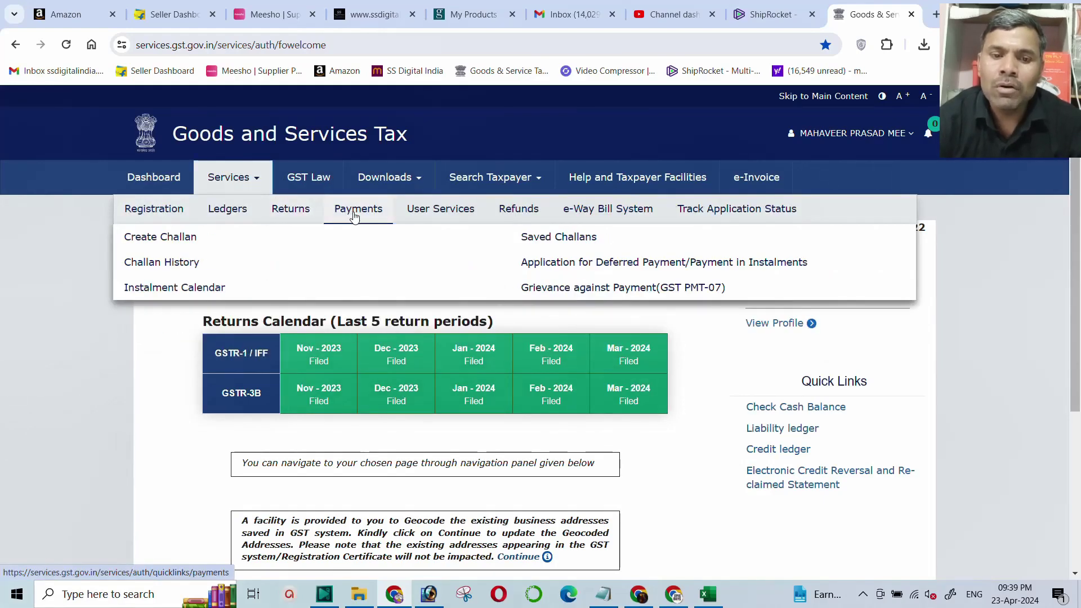
click(156, 266)
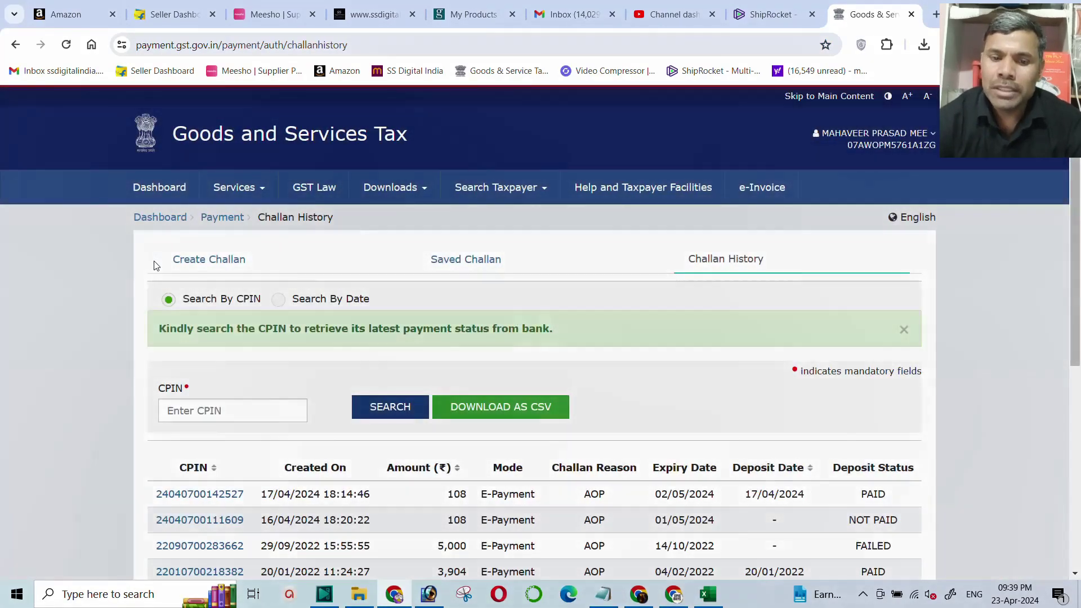
Open the payment receipt of the challan created on 17/04/2024 and examine its CGST deposit details.
scroll(334, 346, down, 1)
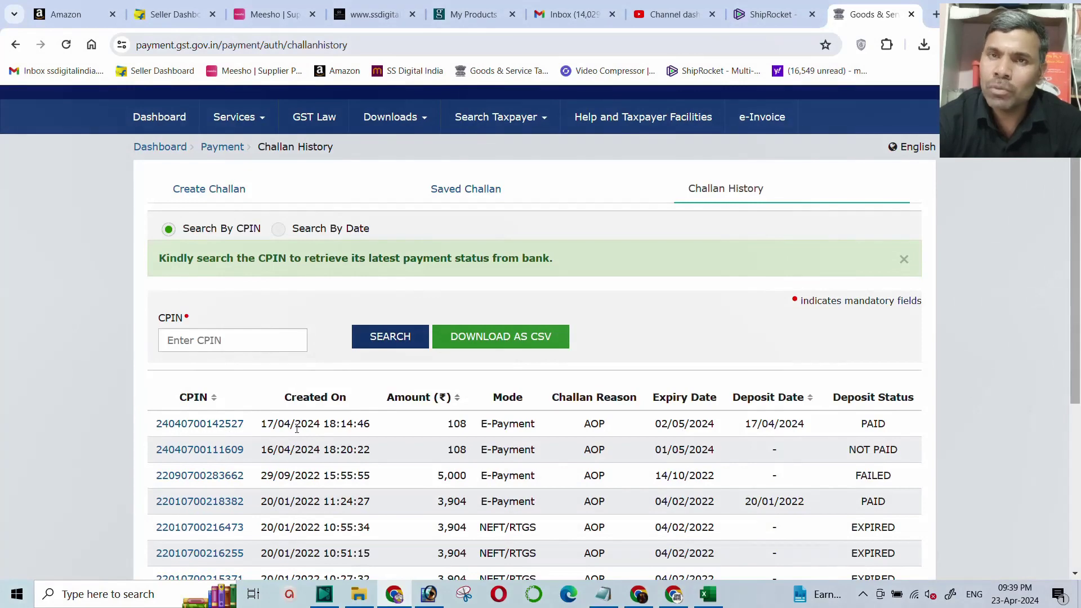
double_click(459, 425)
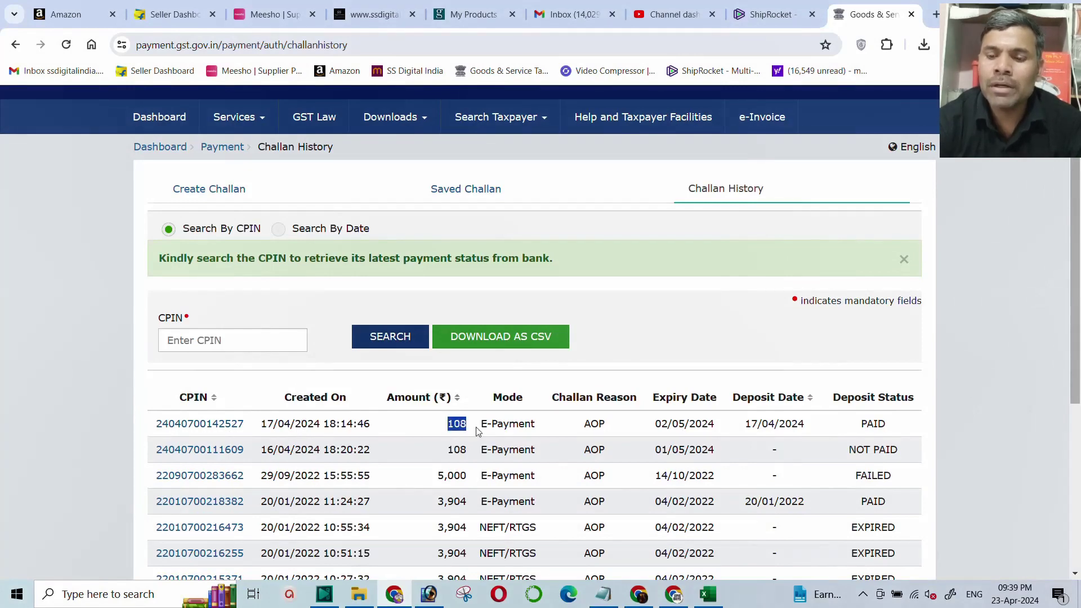
click(211, 427)
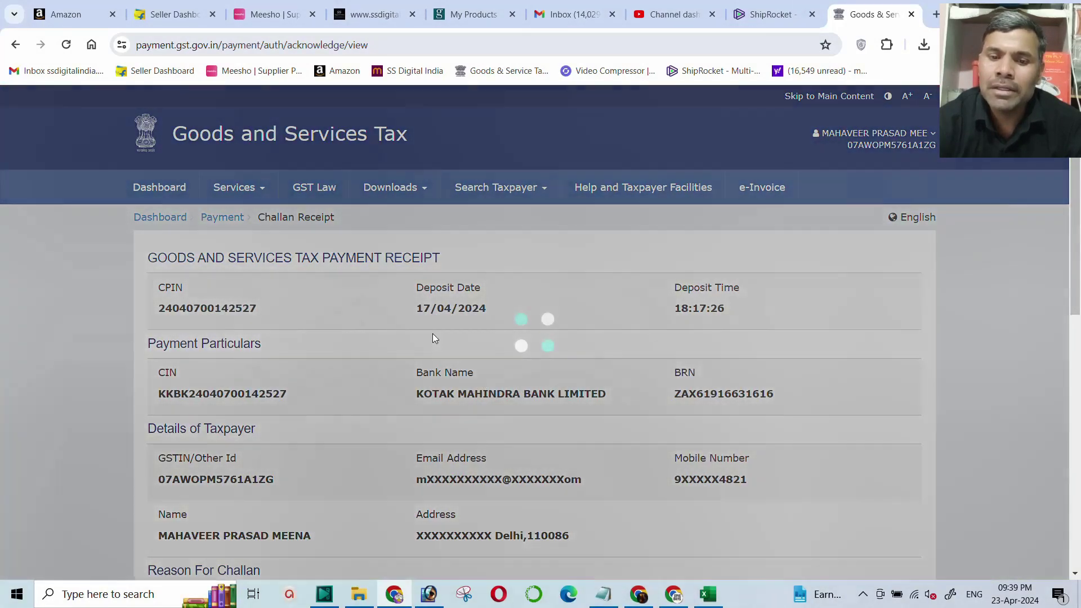
scroll(434, 324, down, 6)
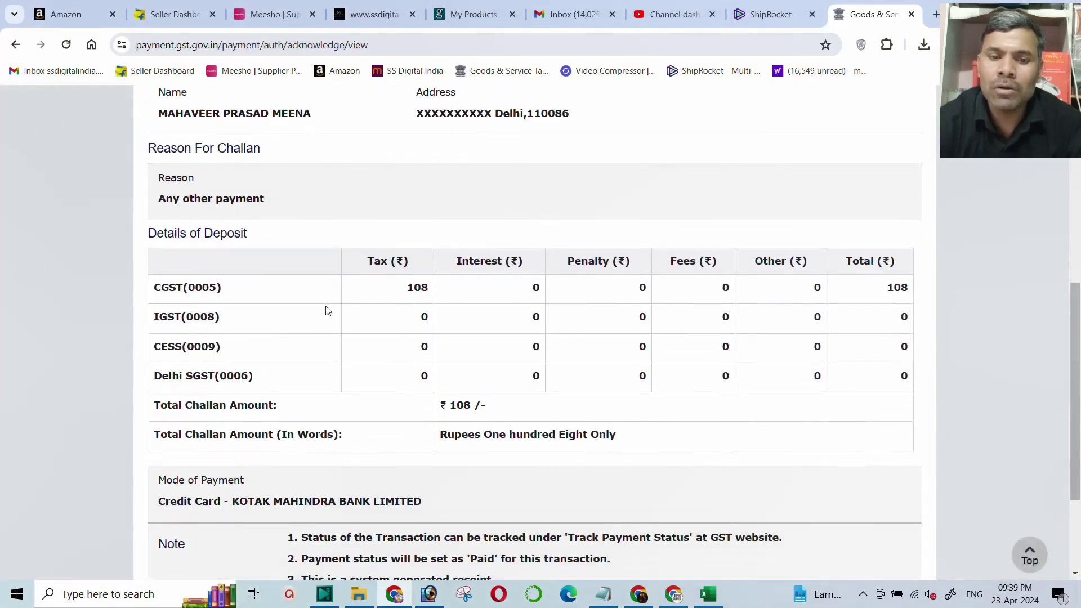
drag(153, 289, 232, 292)
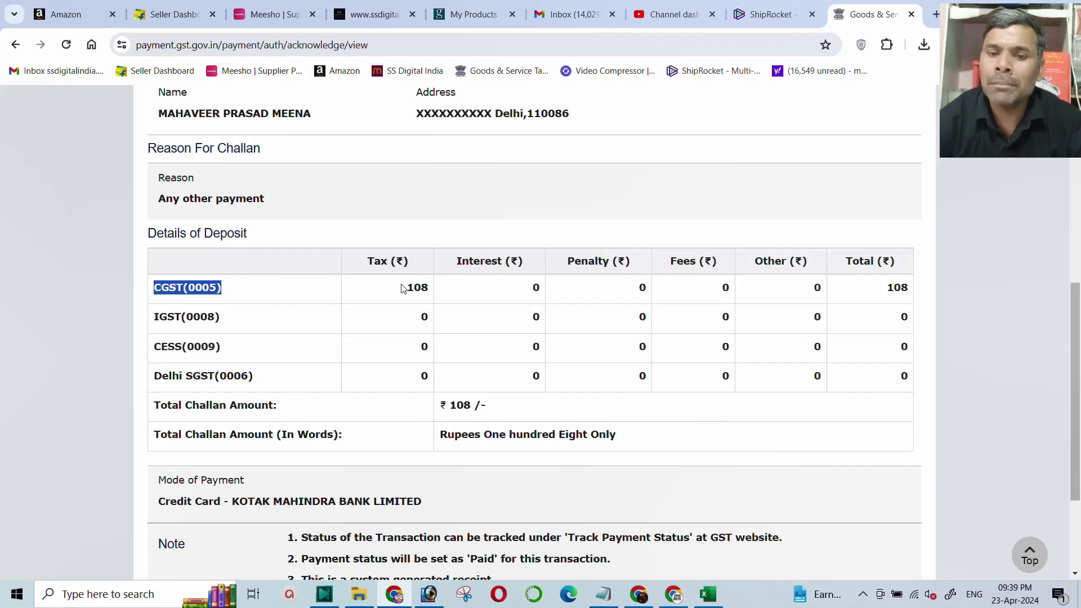
scroll(465, 291, down, 3)
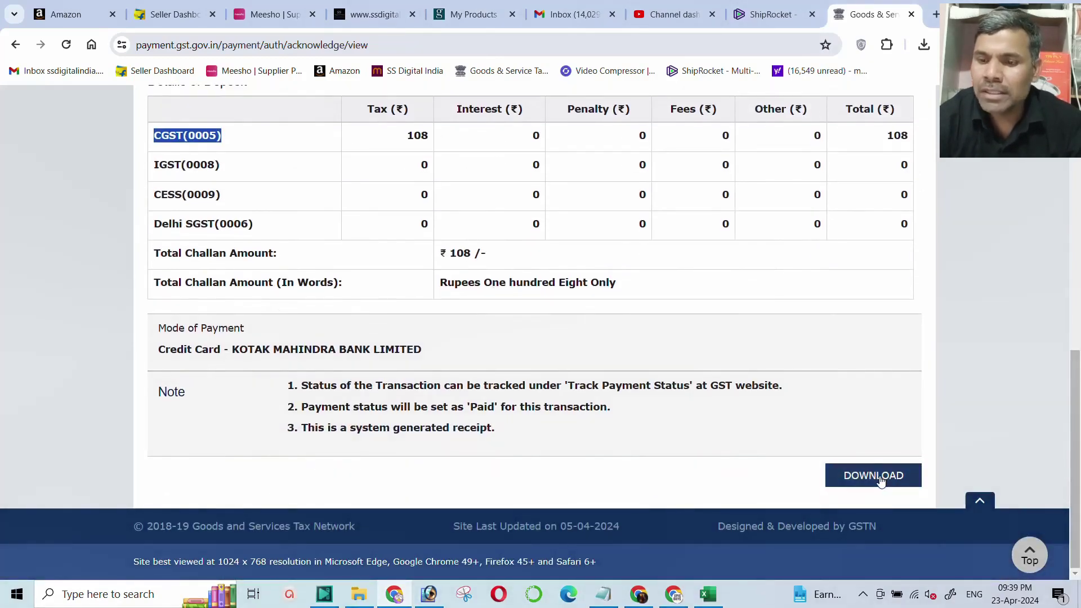
Download the challan payment receipt as a PDF and open the file to look through it.
click(880, 480)
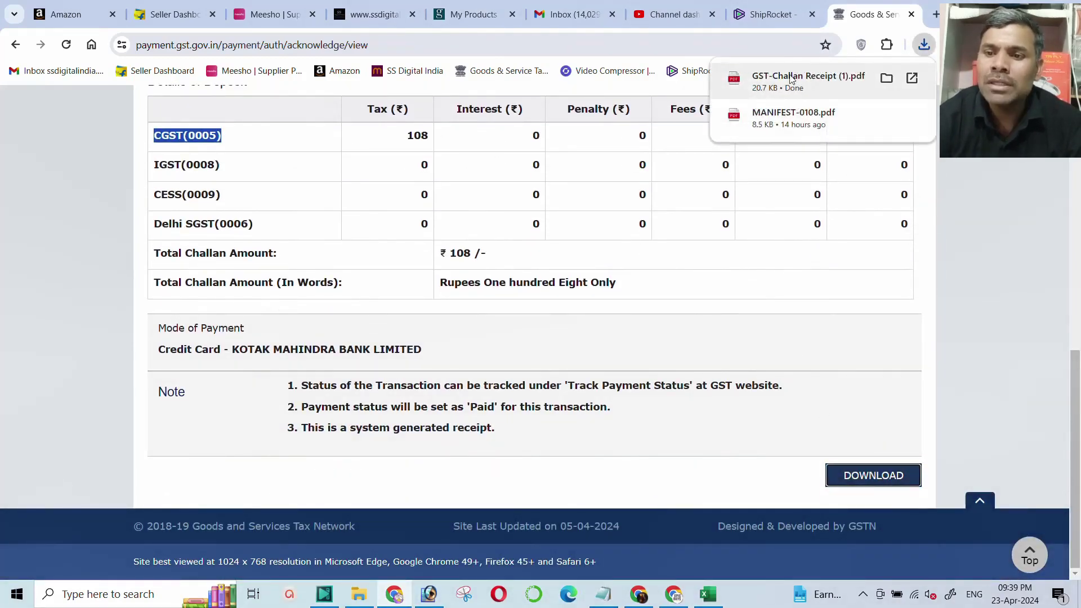
click(791, 79)
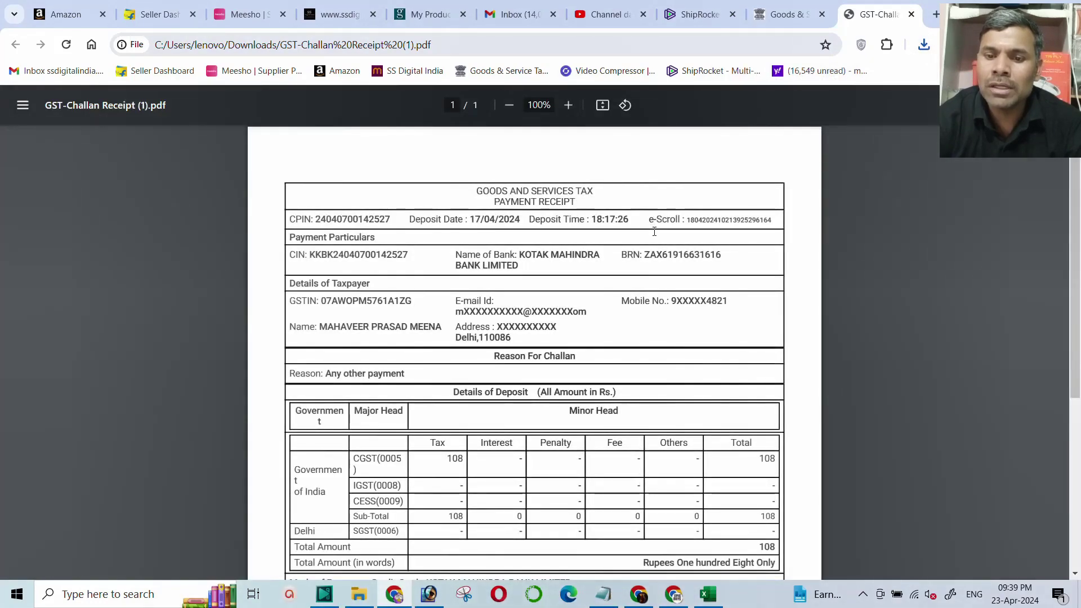
scroll(653, 248, down, 5)
scroll(635, 277, up, 5)
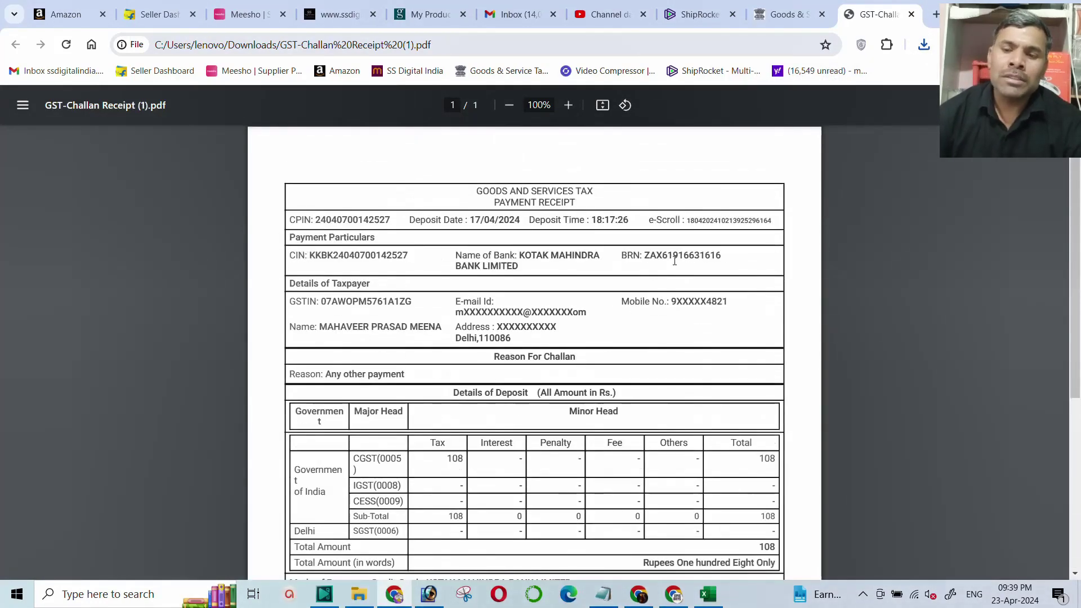
Return to the GST portal and open the detailed Electronic Cash Ledger's period selection.
click(782, 16)
scroll(503, 248, up, 10)
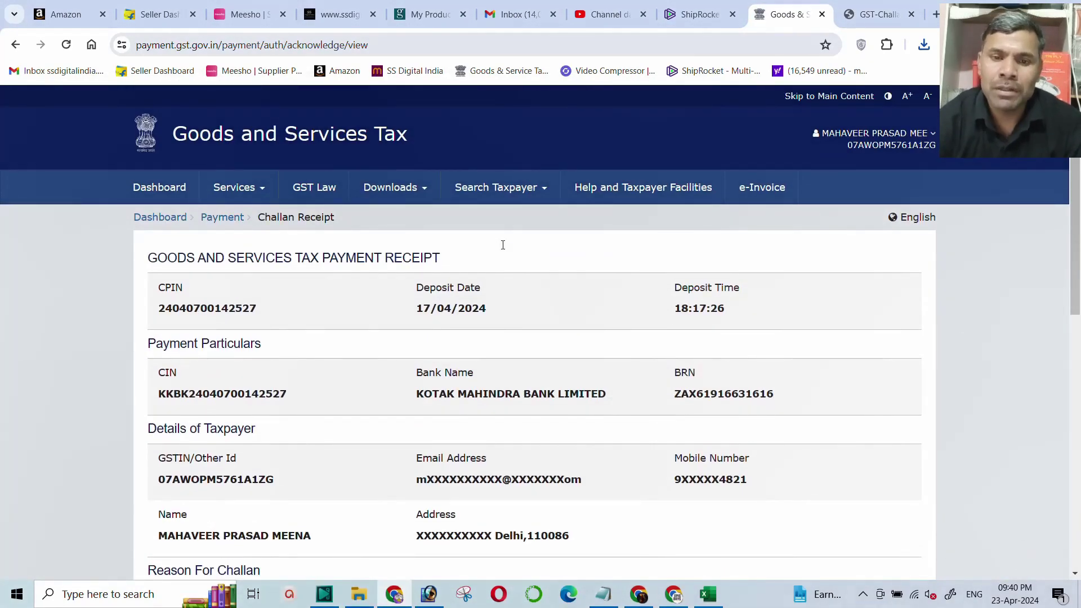
mouse_move(248, 189)
mouse_move(233, 231)
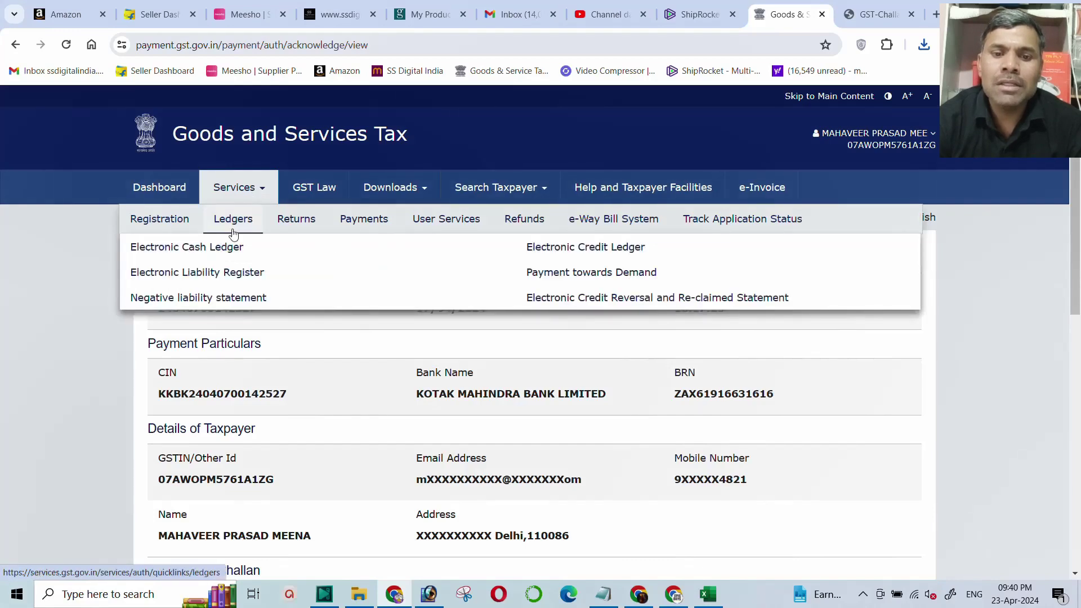
click(195, 248)
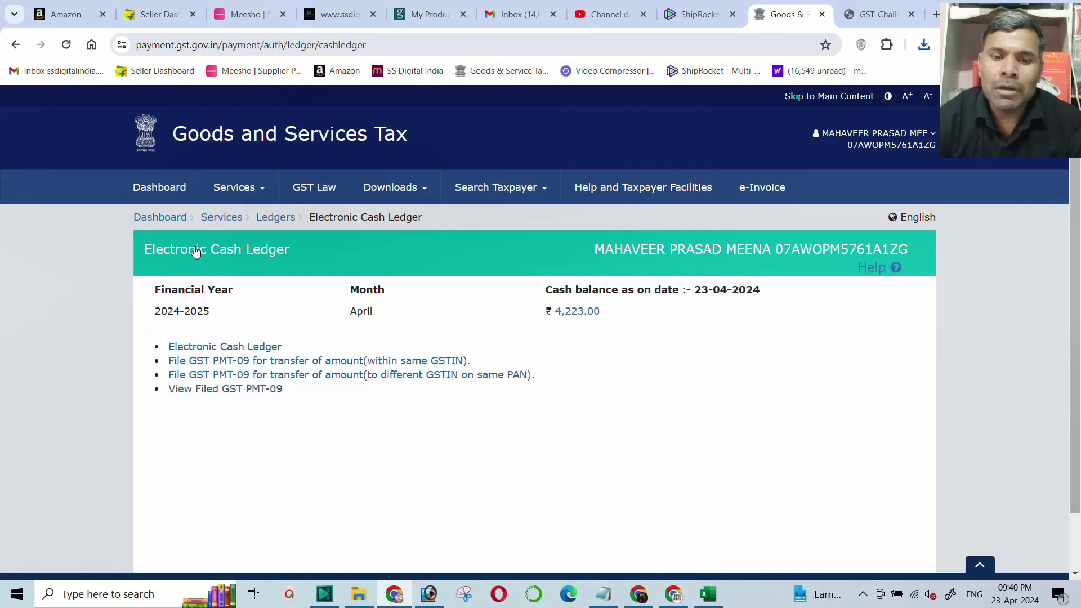
click(226, 348)
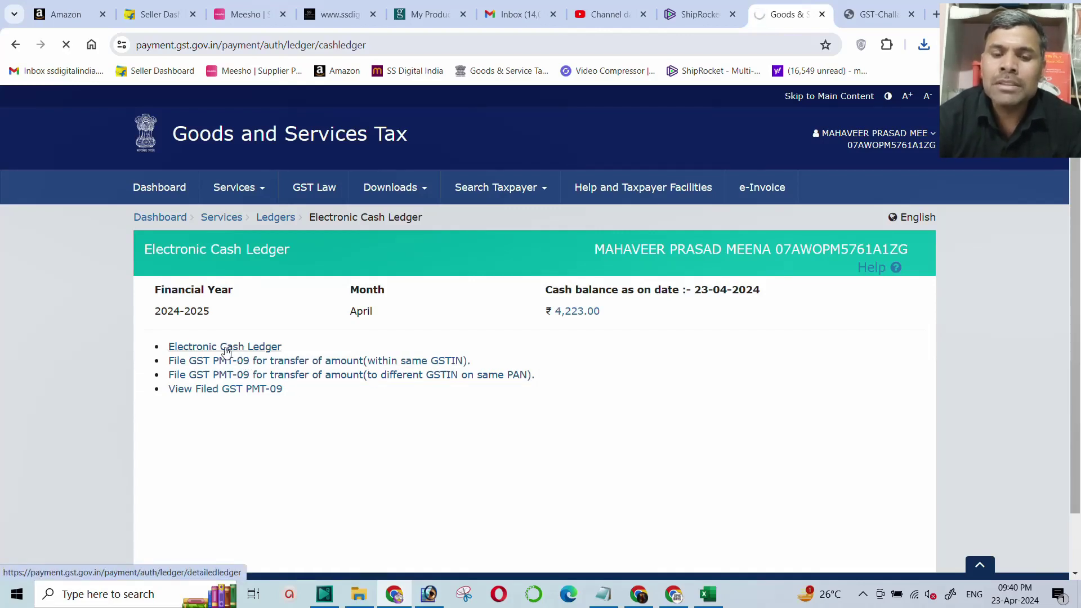
click(270, 345)
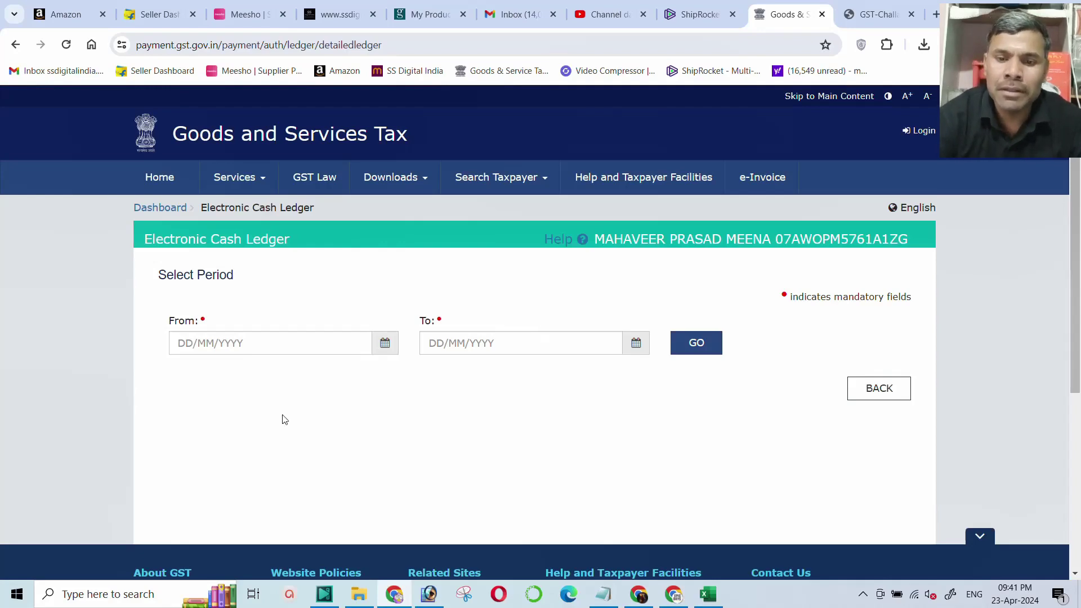
Set the cash ledger period from 01/04/2024 to 23/04/2024 and load its entries.
click(388, 348)
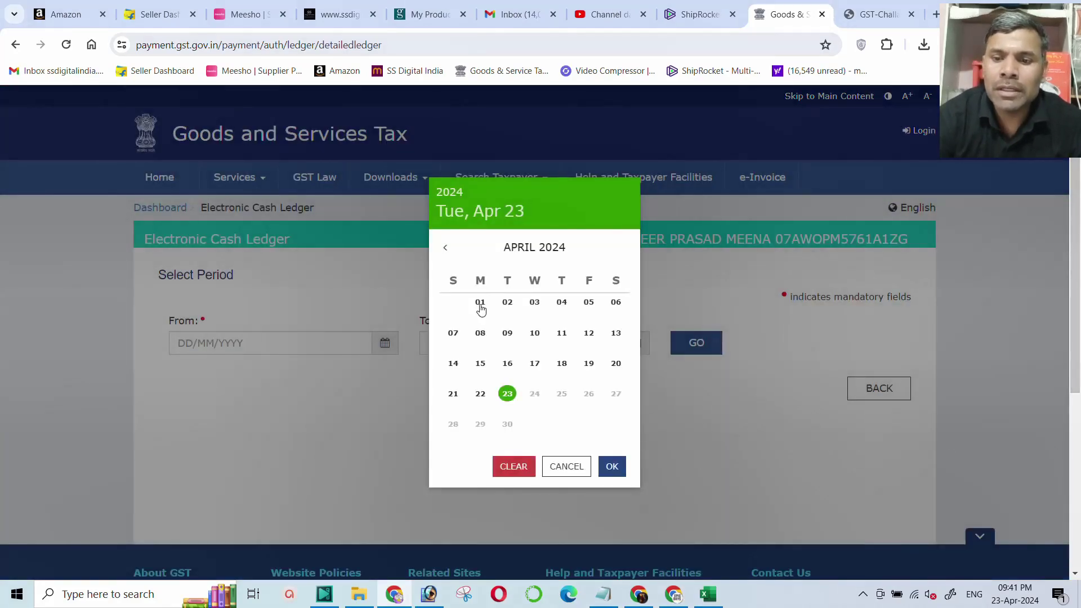
click(479, 303)
click(636, 344)
click(507, 394)
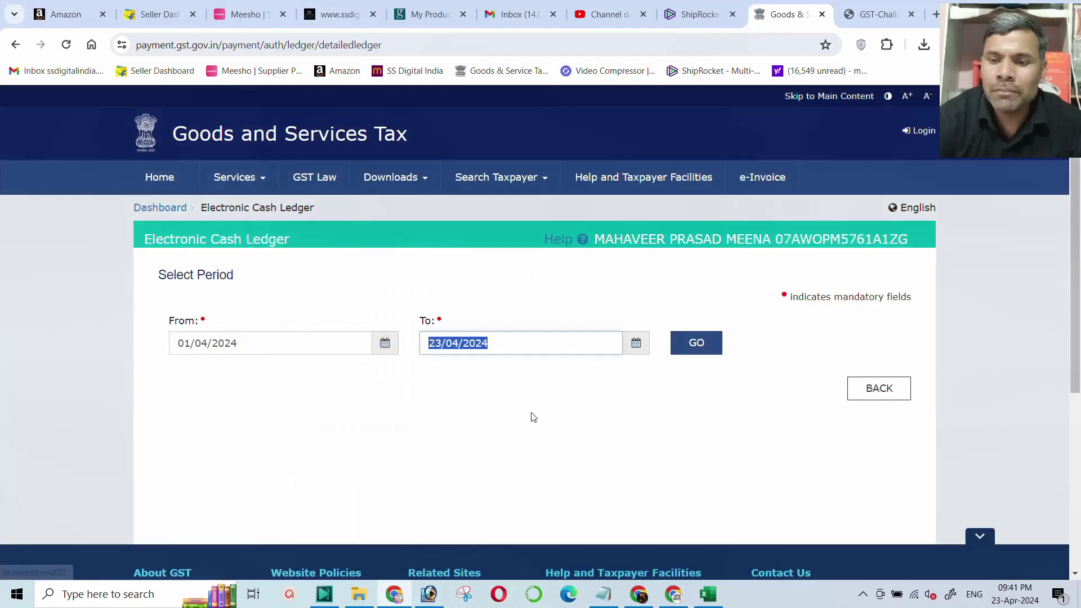
click(710, 349)
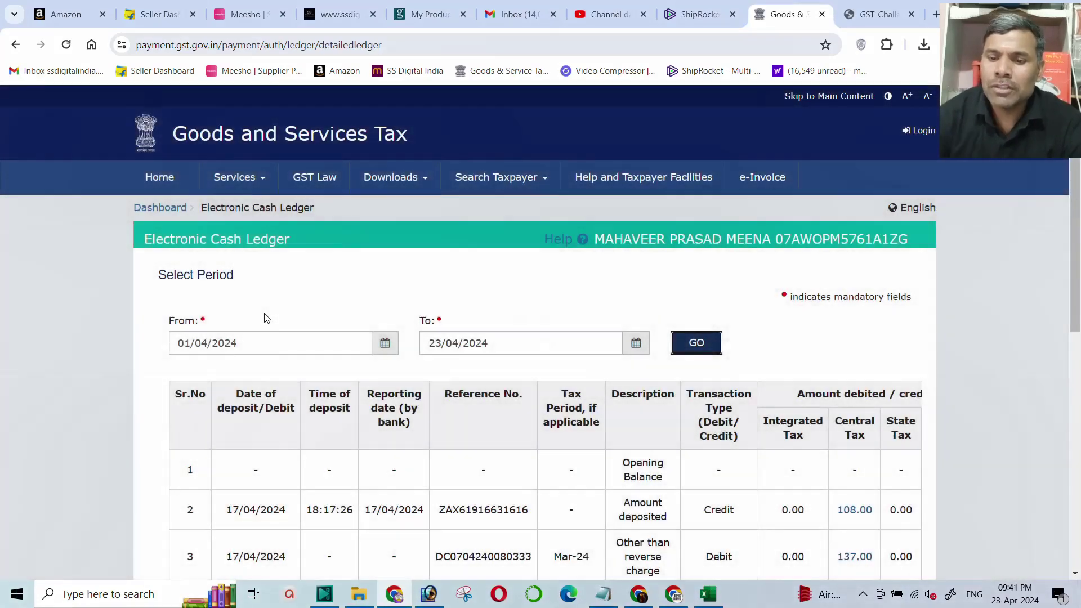
Examine the cash ledger's deposit, Mar-24 debit and TCS credit entries across the amount and balance columns.
scroll(267, 318, down, 4)
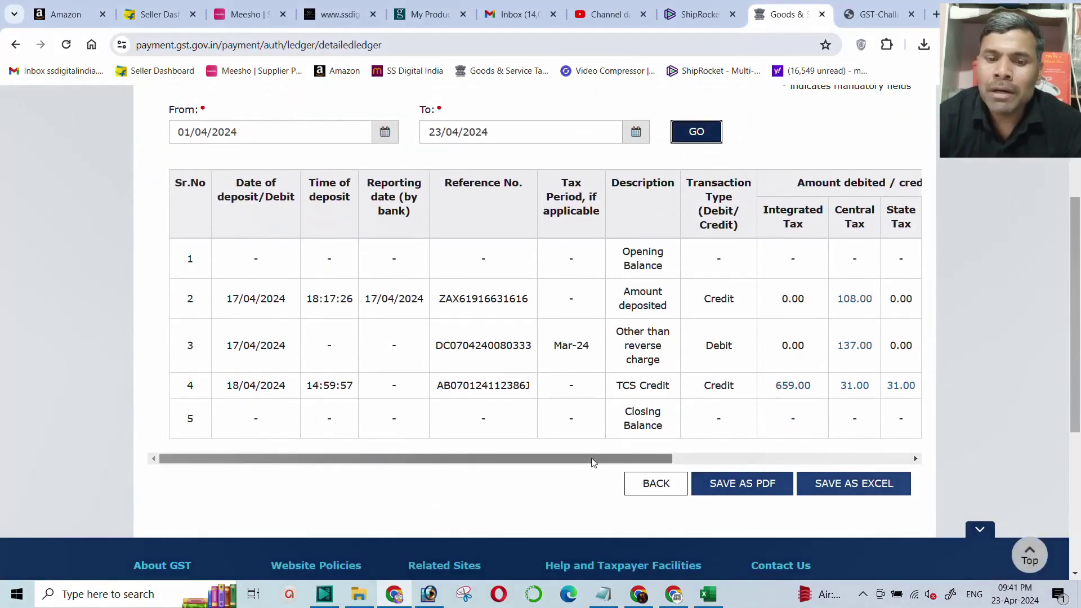
scroll(563, 469, right, 6)
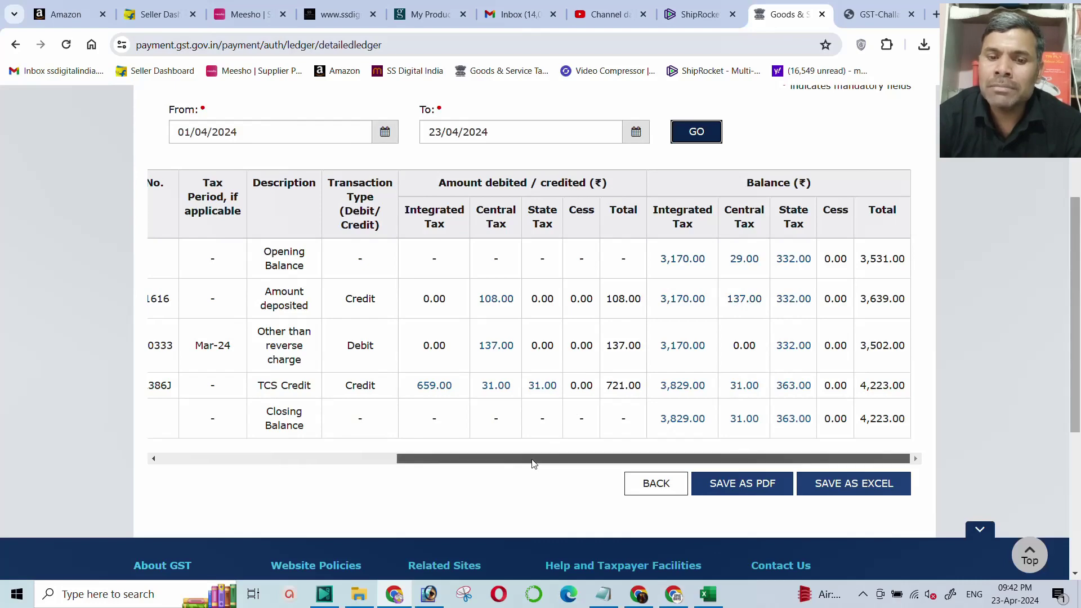
drag(509, 459, 272, 467)
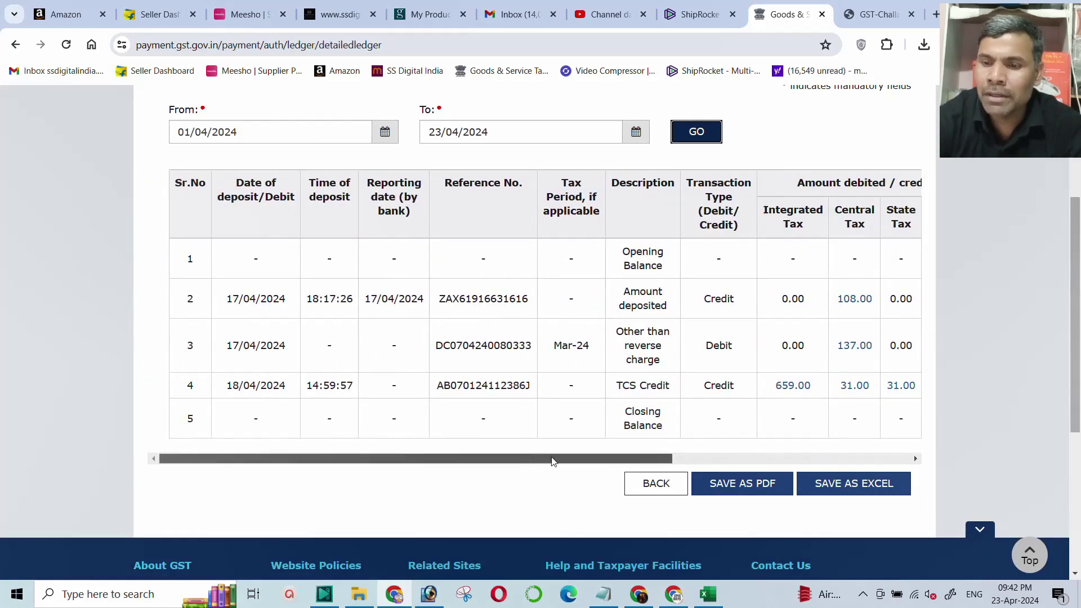
drag(528, 457, 901, 447)
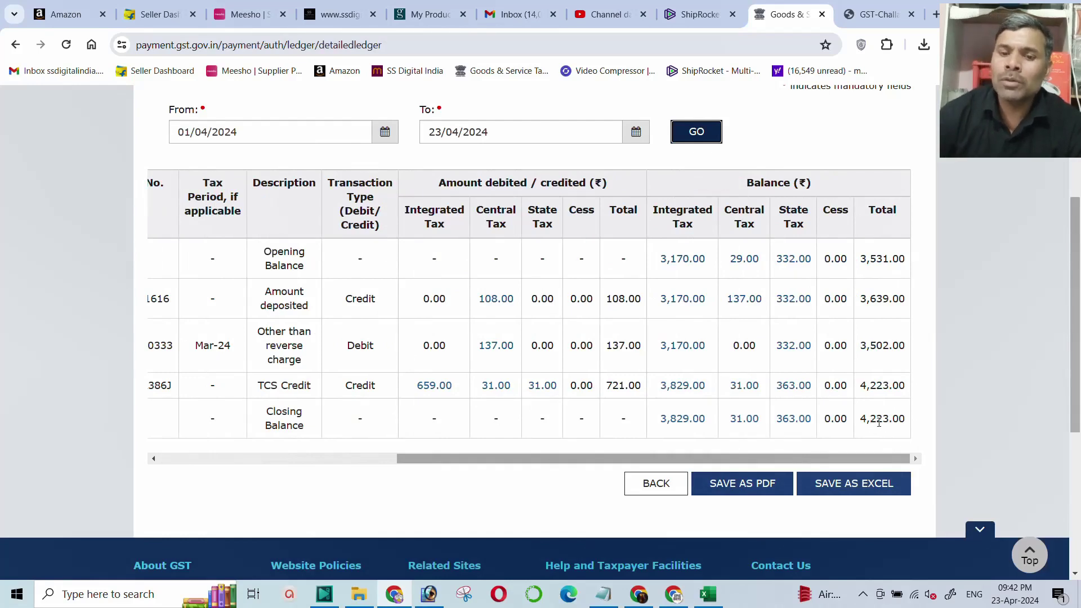
drag(637, 463, 355, 473)
drag(225, 385, 290, 386)
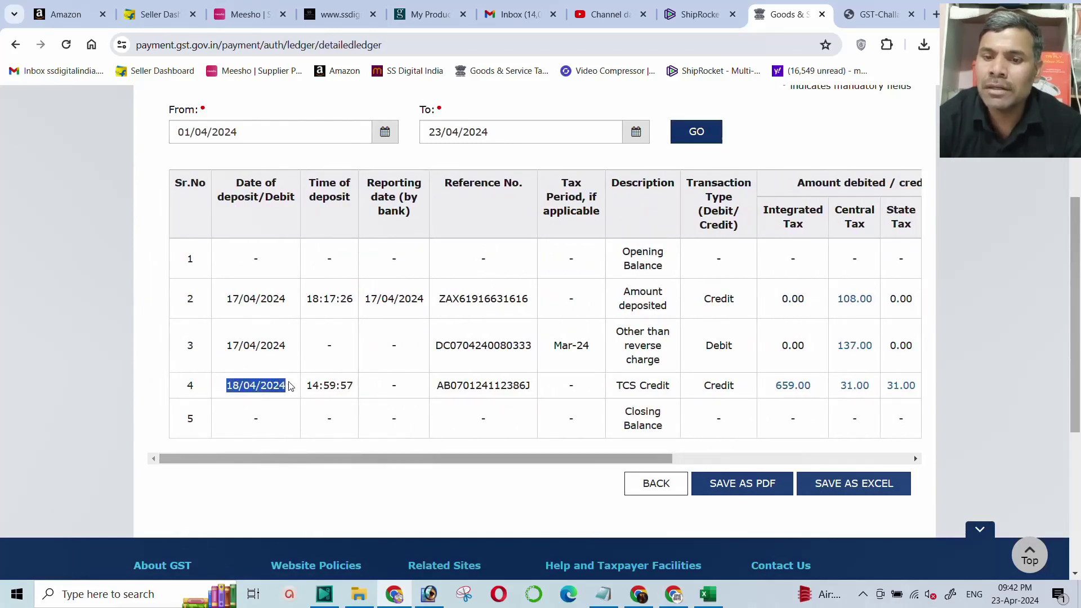
drag(615, 387, 671, 399)
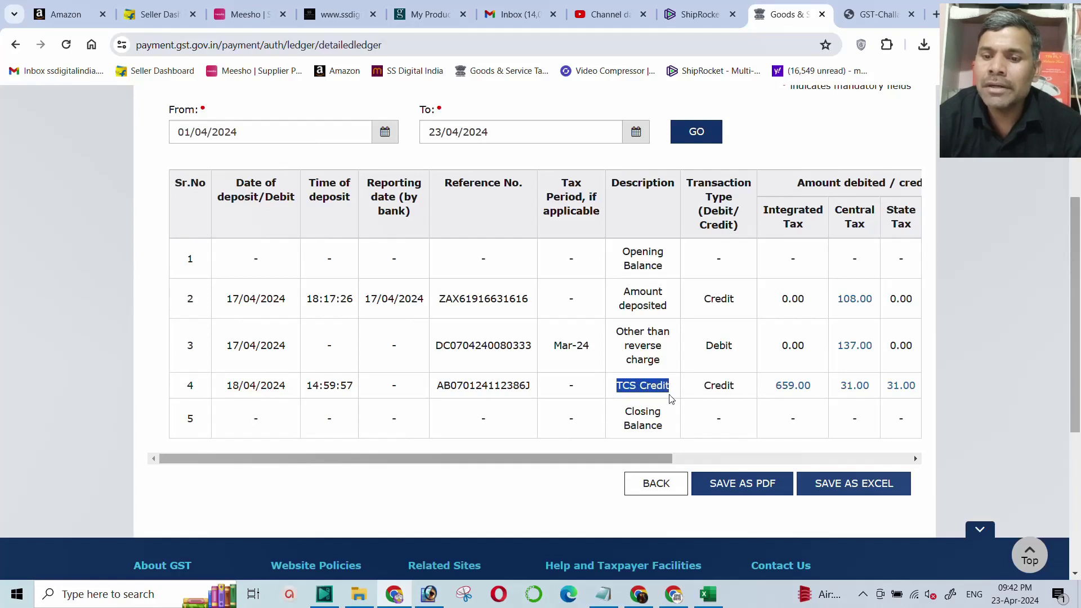
drag(619, 459, 839, 457)
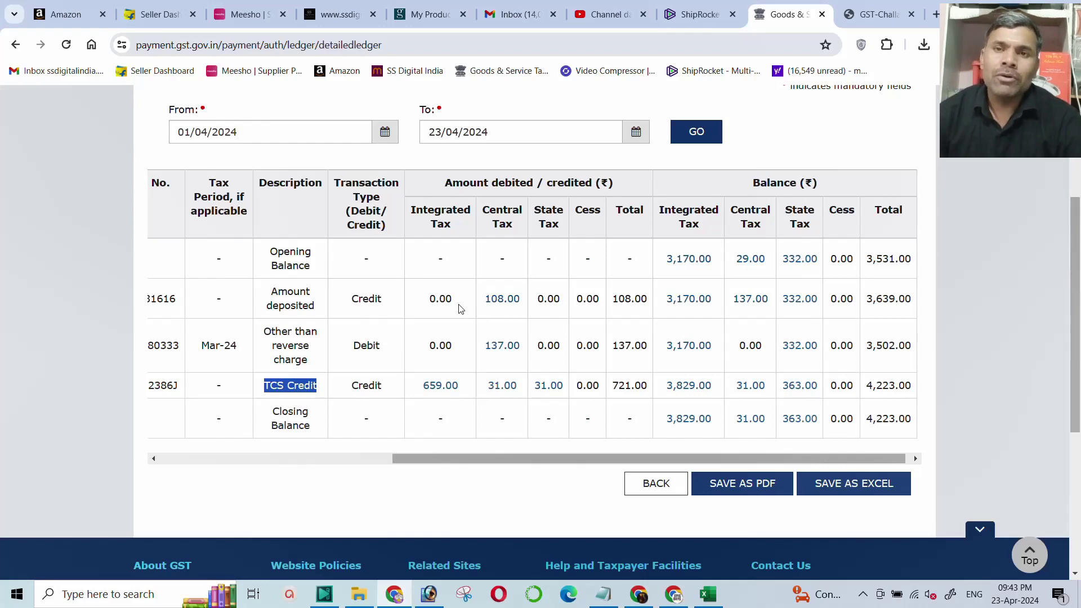
scroll(482, 301, up, 3)
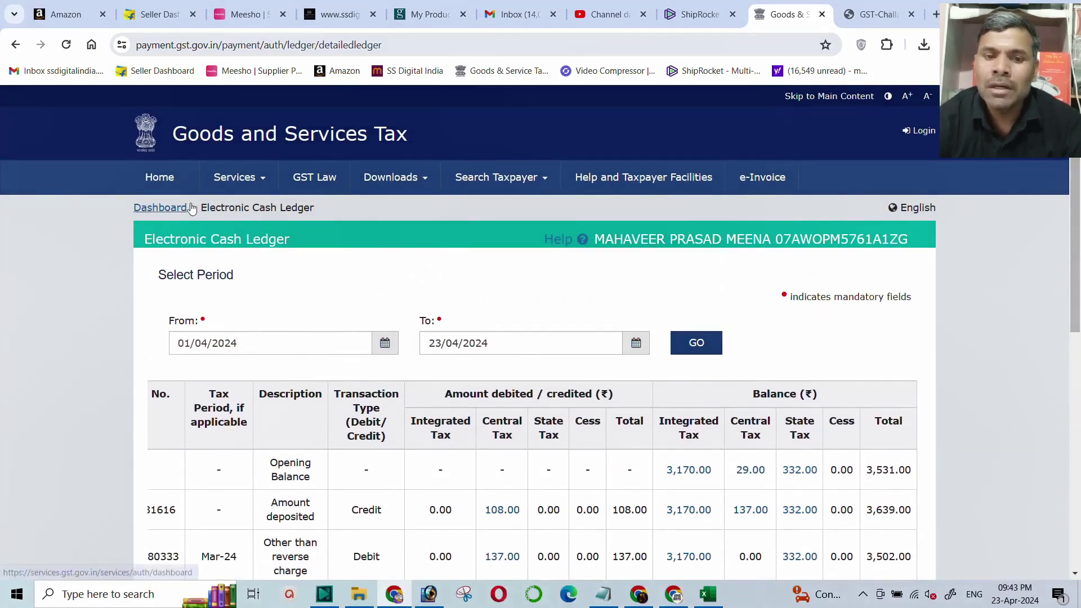
click(237, 181)
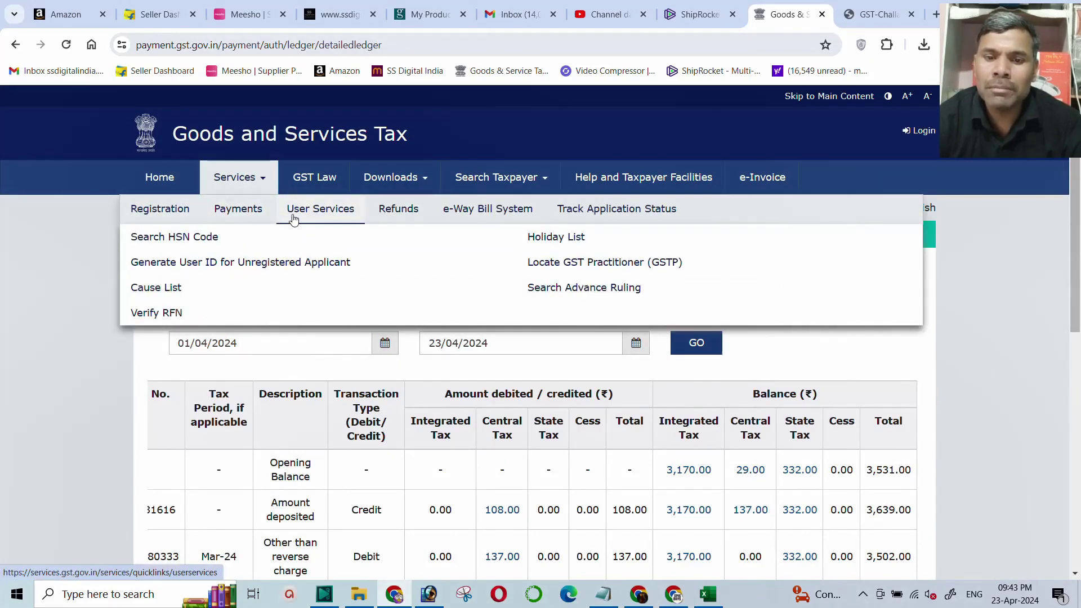
mouse_move(226, 201)
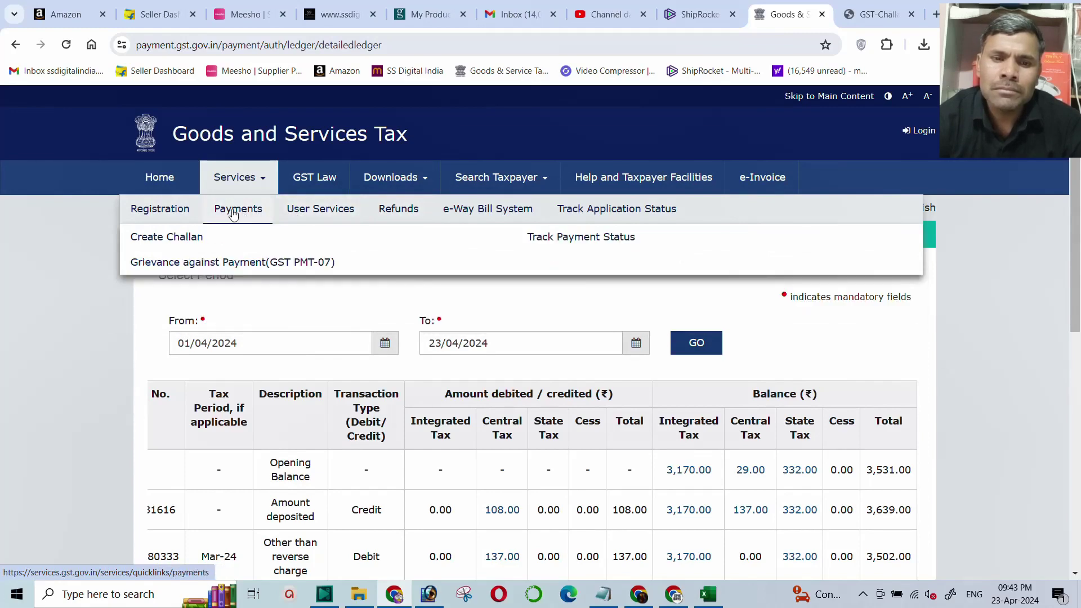
mouse_move(314, 211)
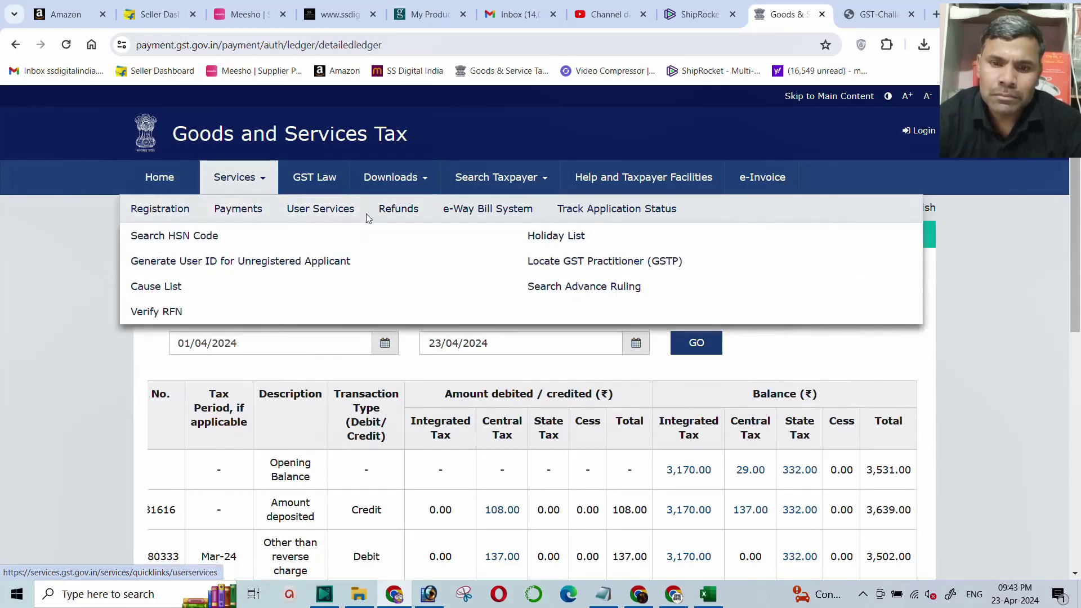
click(264, 185)
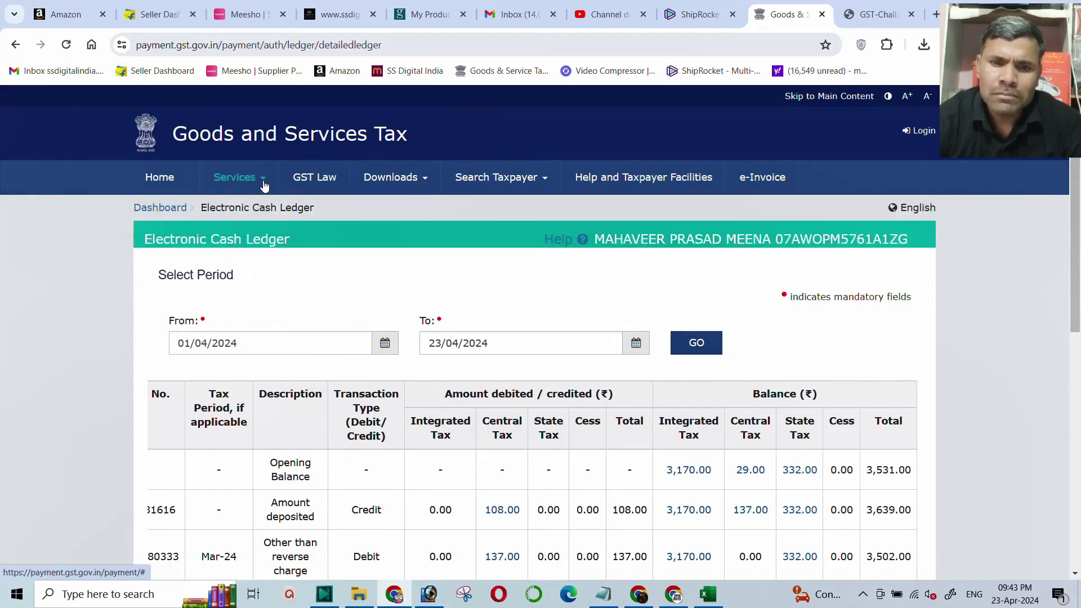
click(264, 185)
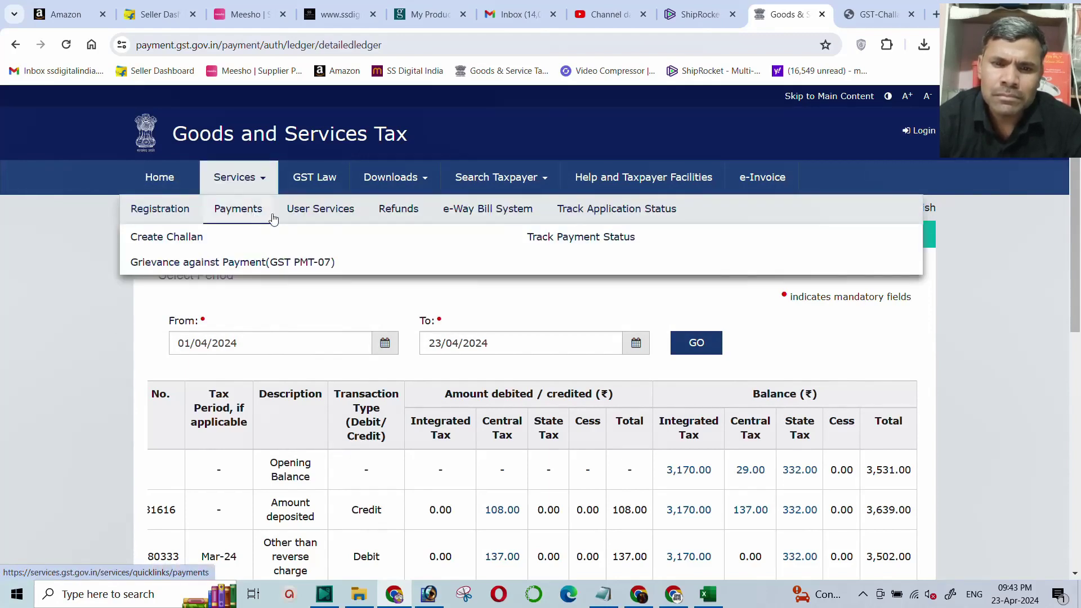
mouse_move(329, 220)
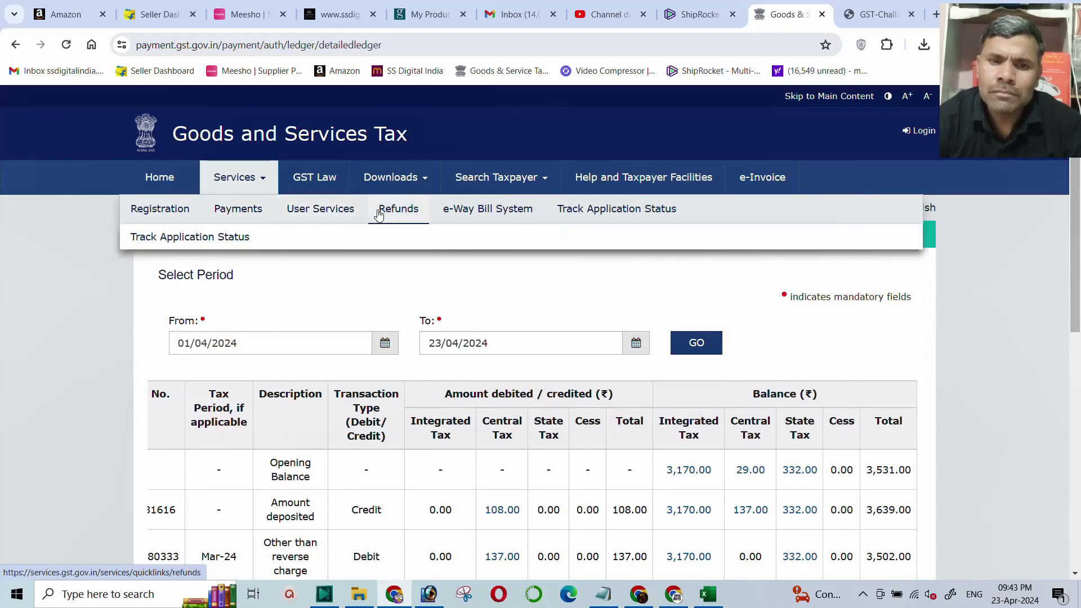
Open the Electronic Credit Ledger summary and compare it with the Excel sheet's remaining SGST credit and net IGST payable.
click(162, 180)
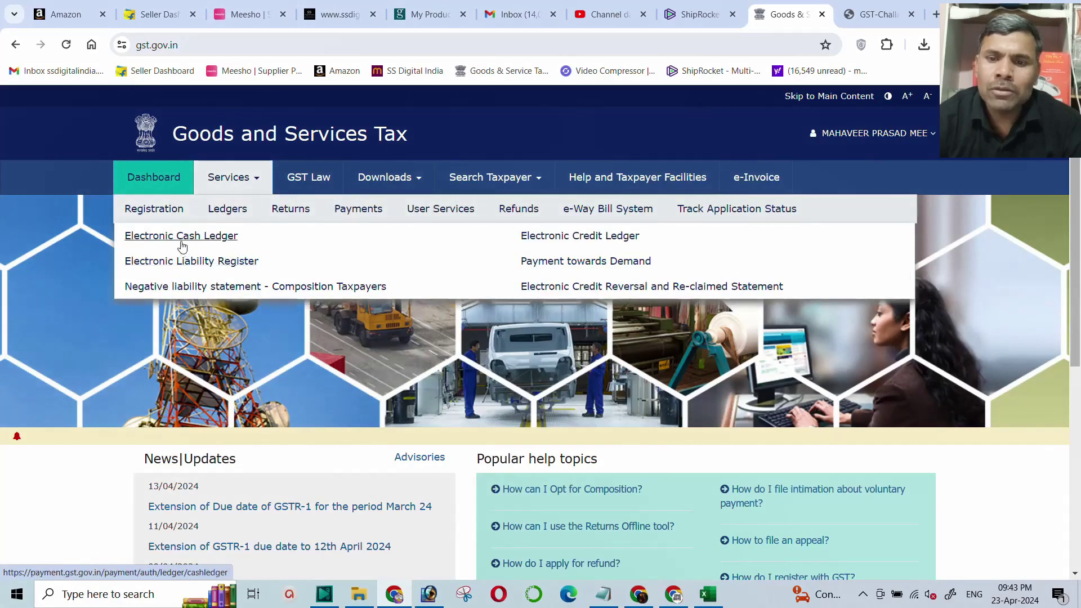
click(563, 238)
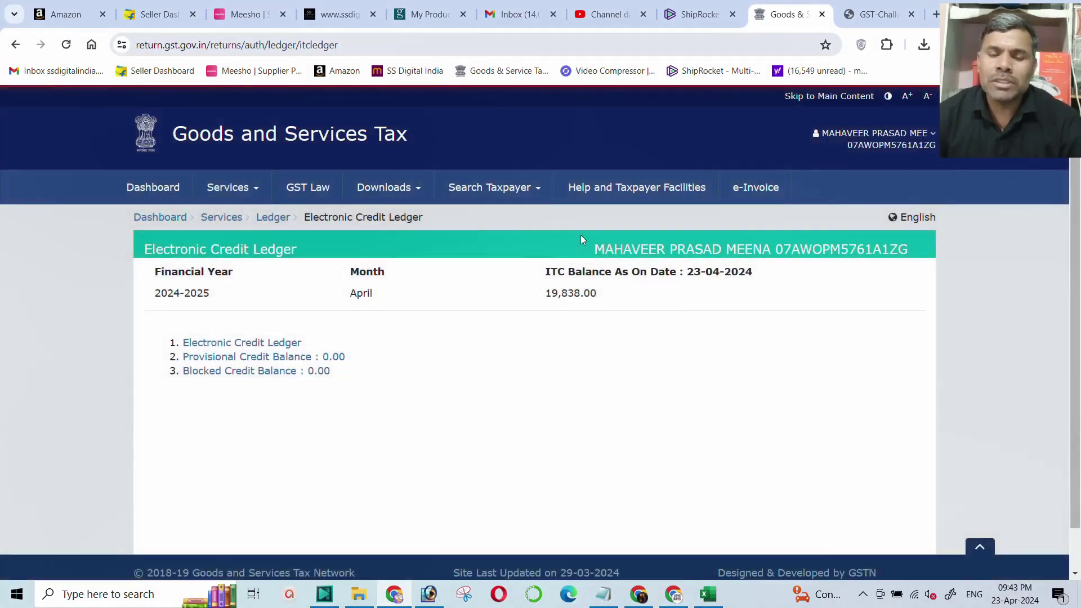
click(702, 596)
click(264, 505)
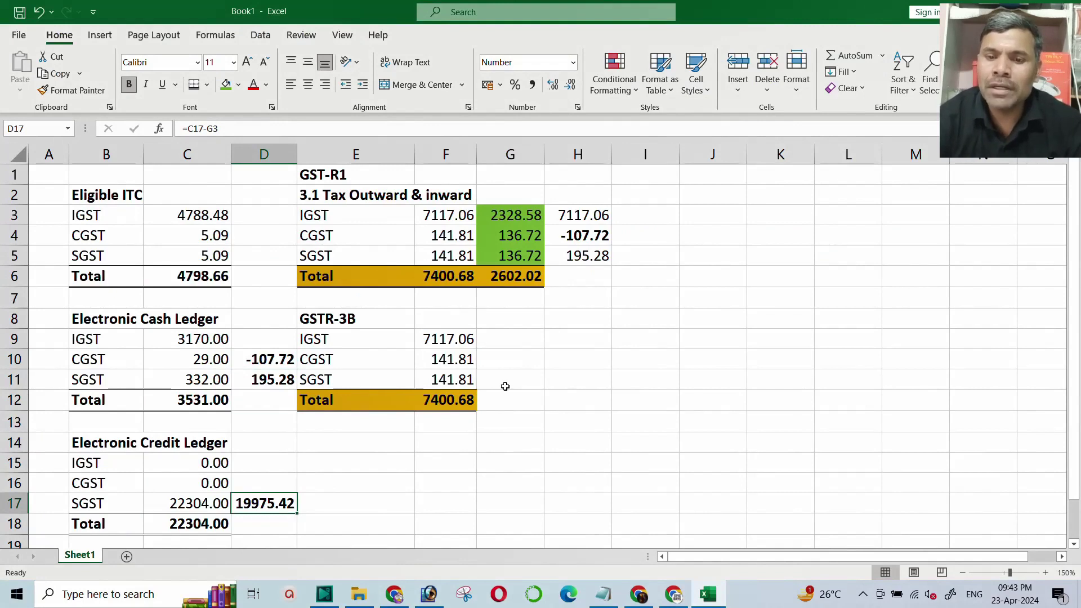
click(510, 214)
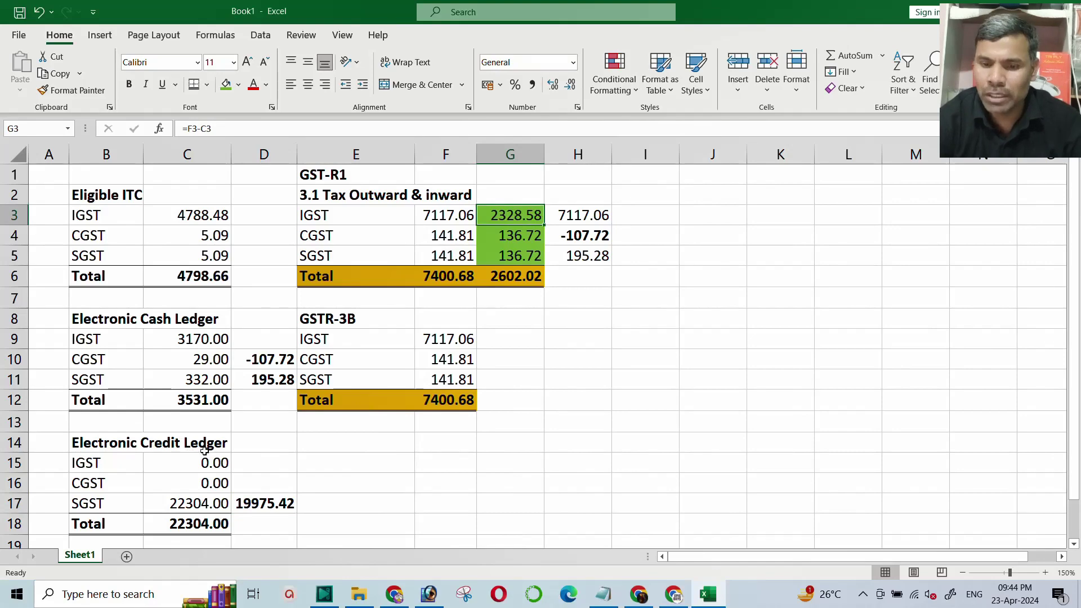
Return to the GST portal and load the detailed Electronic Credit Ledger for 01/04/2024 to 23/04/2024.
click(401, 594)
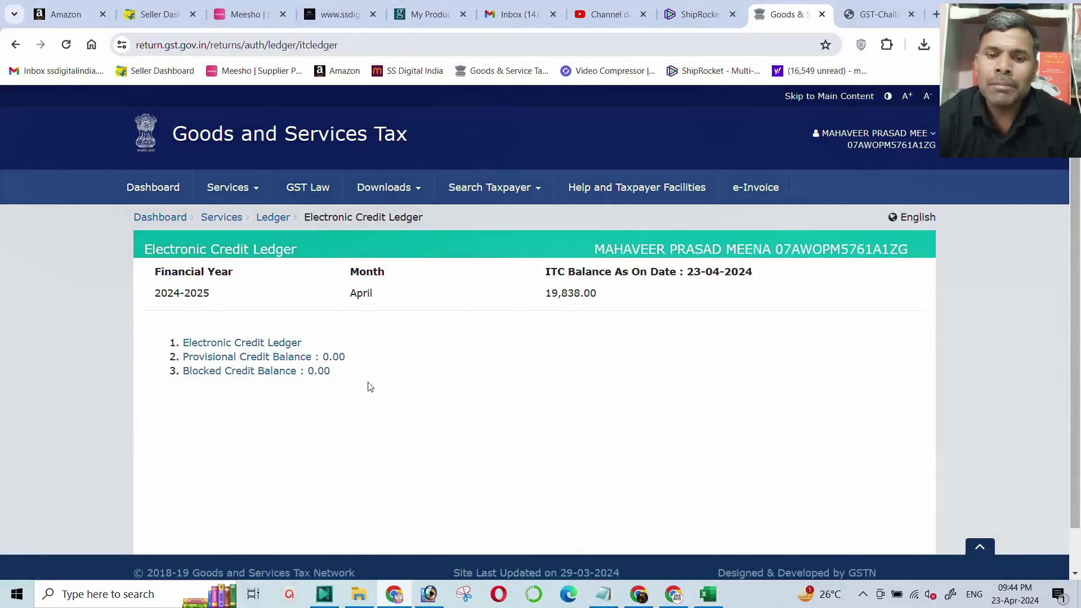
click(234, 345)
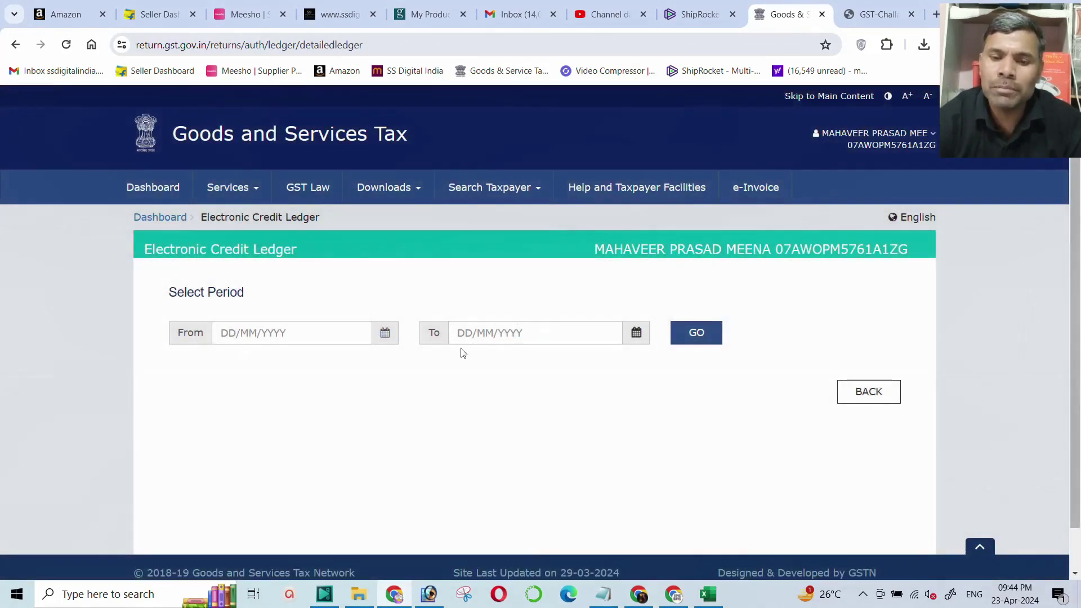
click(385, 333)
click(478, 307)
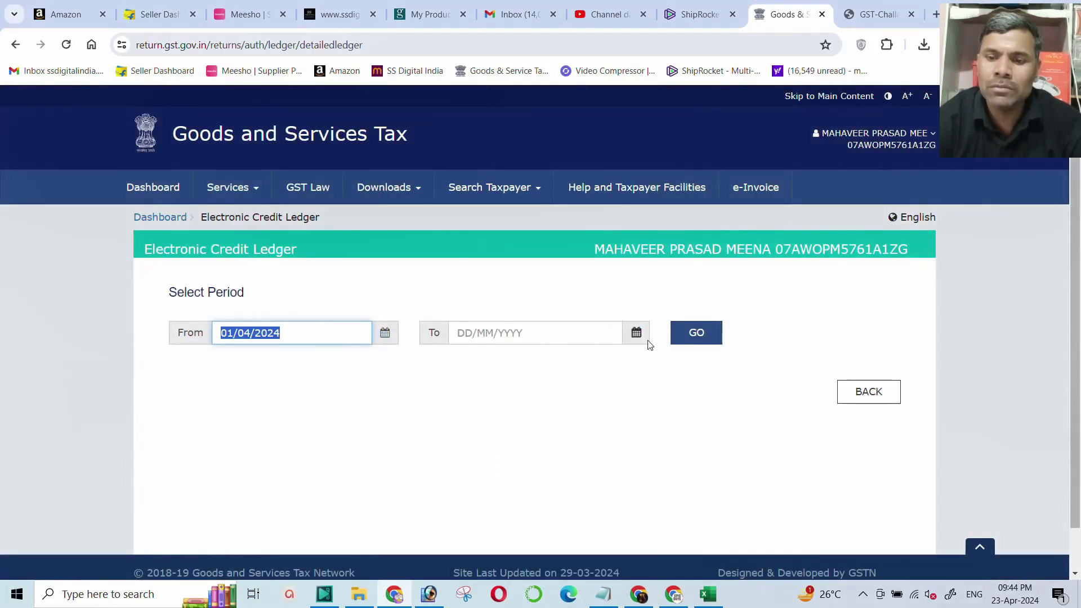
click(642, 335)
click(504, 395)
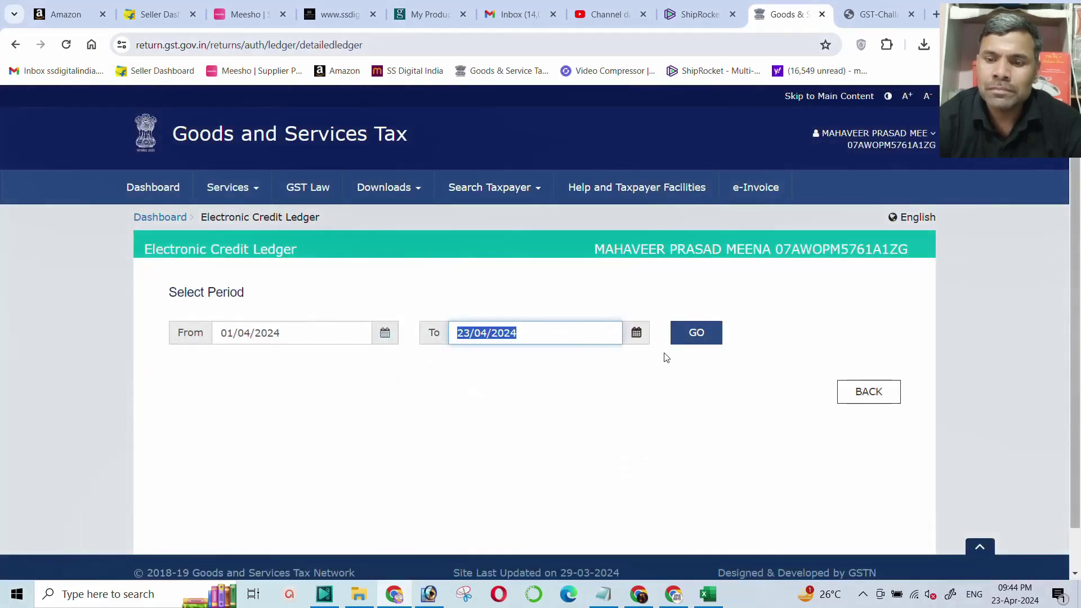
click(696, 333)
Compare the credit ledger's opening balance with the SGST credit entered under Electronic Credit Ledger in the Excel sheet.
scroll(528, 437, down, 4)
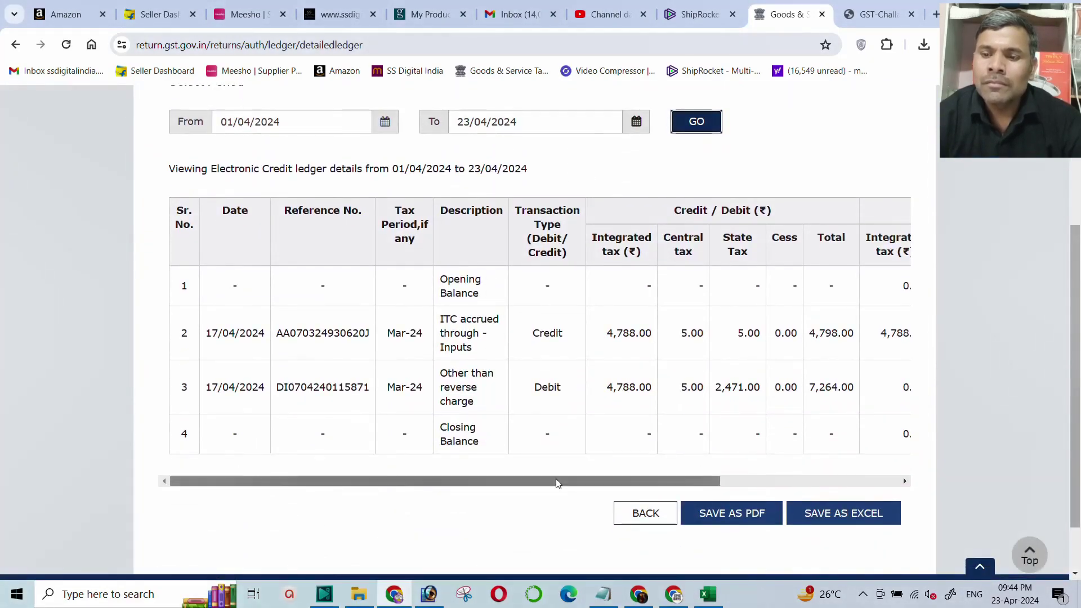
drag(555, 481, 882, 453)
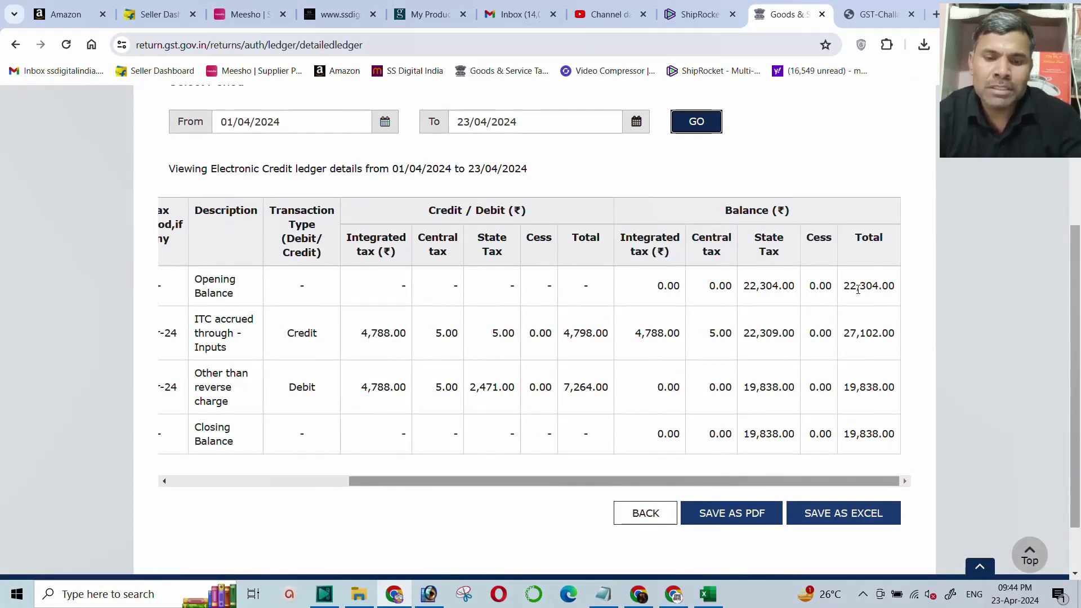
key(alt+Tab)
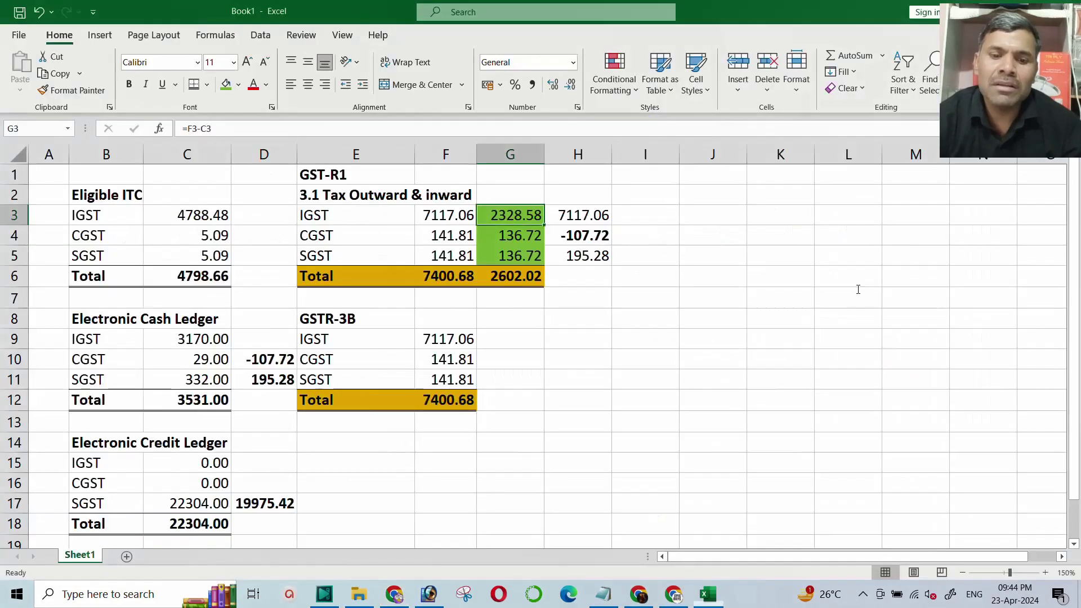
click(176, 506)
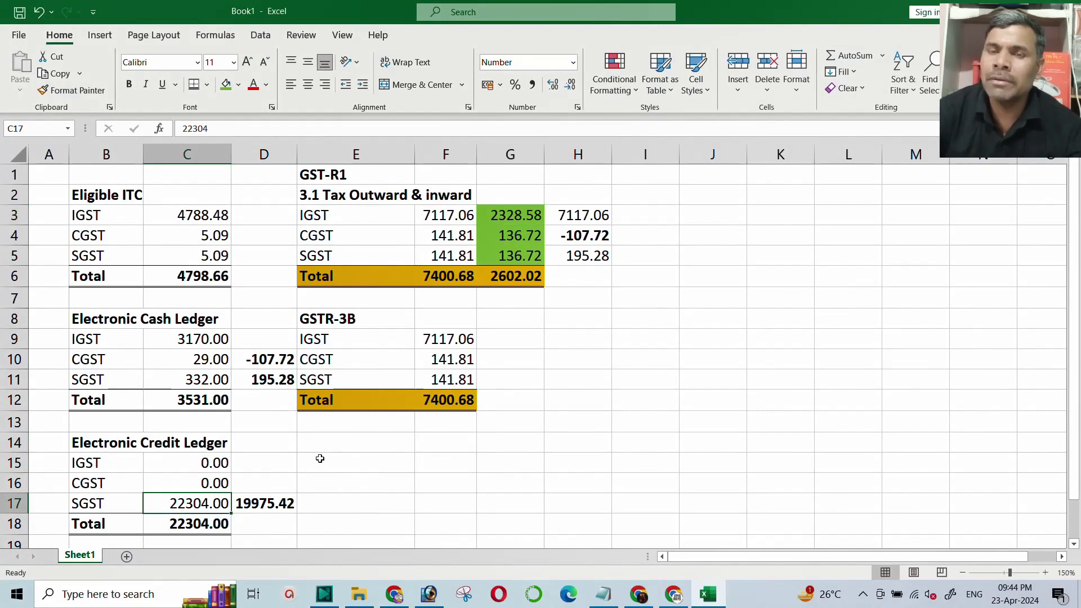
key(alt+Tab)
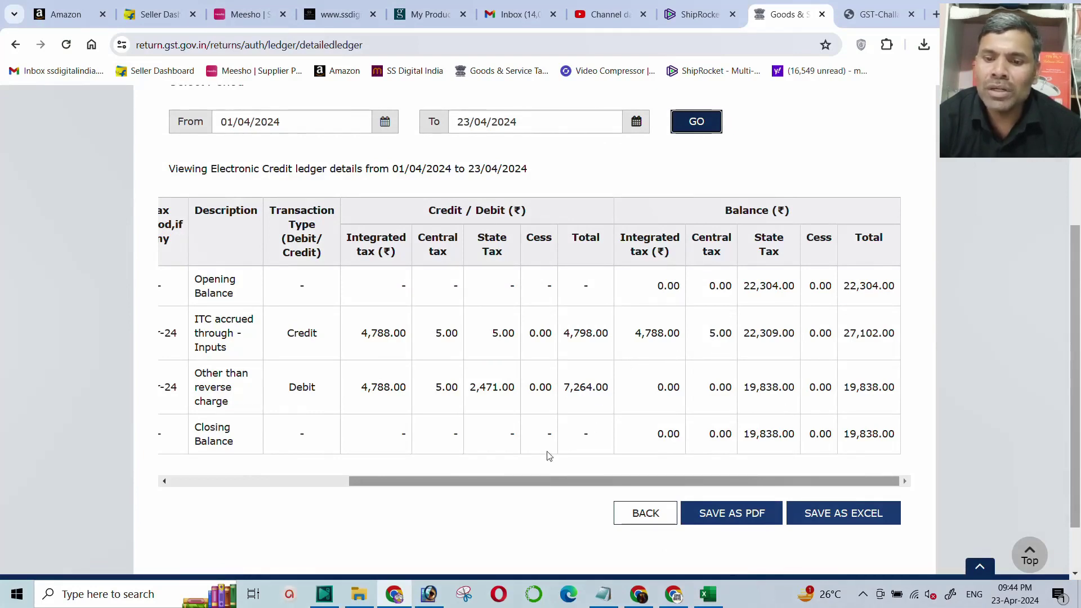
Examine the credit ledger's Mar-24 ITC accrual and debit entries, their dates, the State Tax balance and the total closing balance.
drag(532, 484, 309, 482)
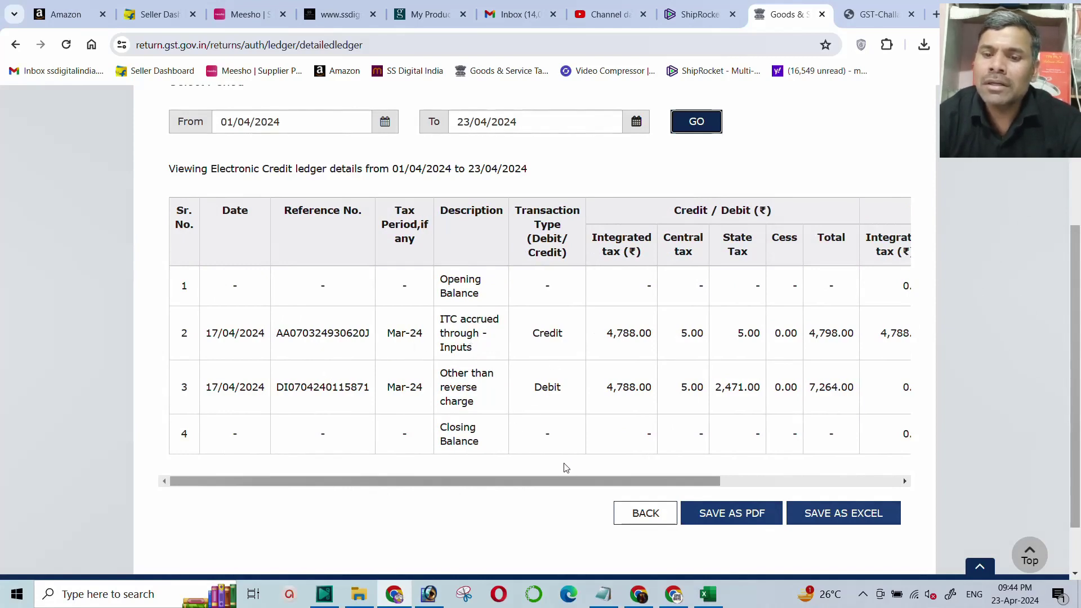
drag(576, 483, 856, 459)
drag(742, 395, 809, 386)
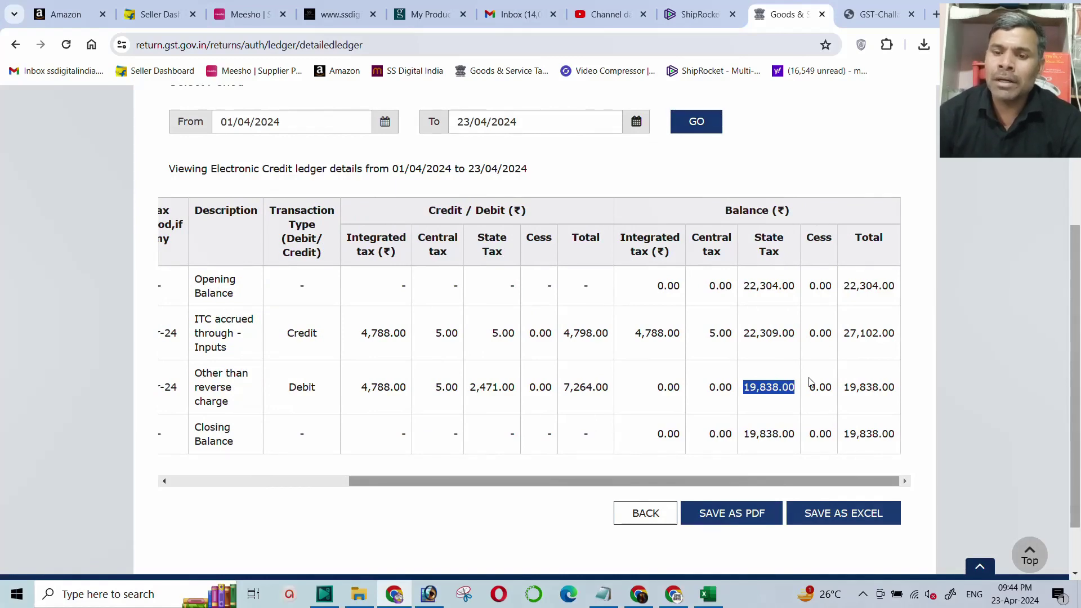
drag(547, 488, 264, 488)
drag(204, 333, 270, 334)
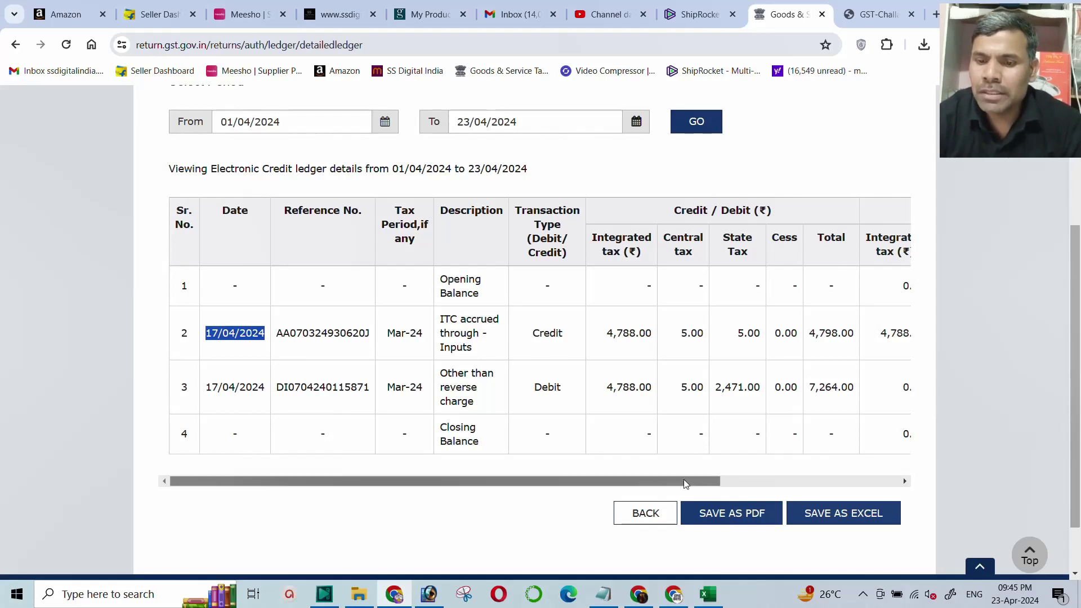
drag(683, 481, 1005, 463)
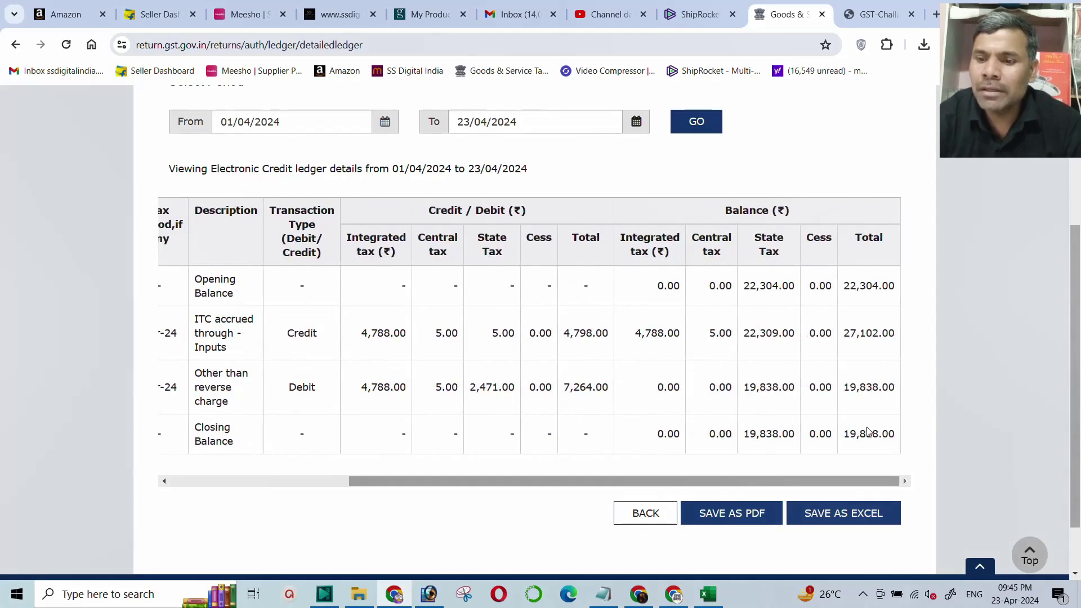
drag(848, 435, 907, 435)
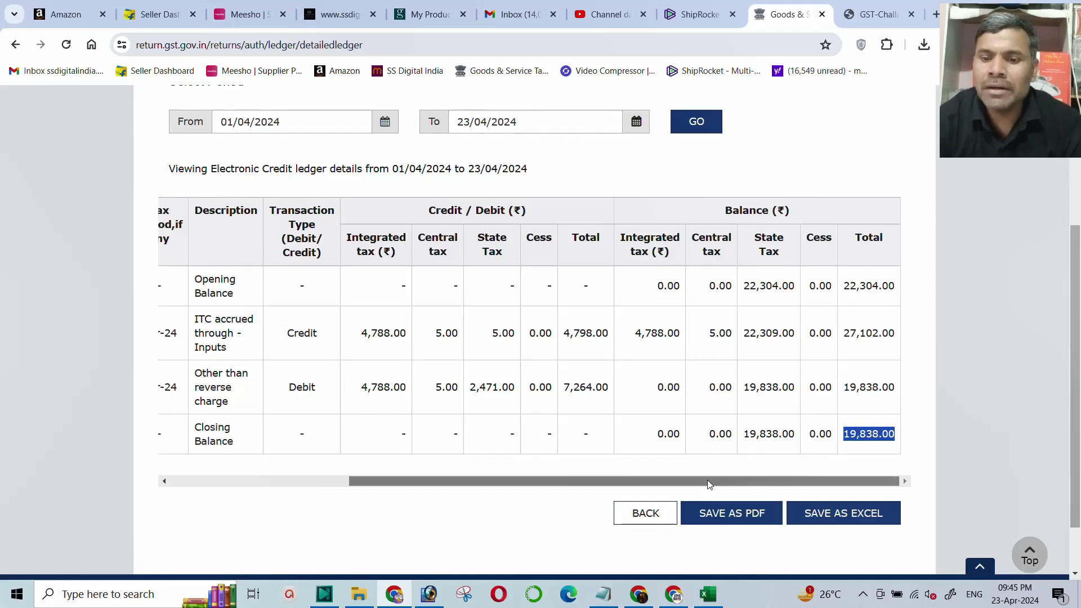
drag(633, 482, 389, 494)
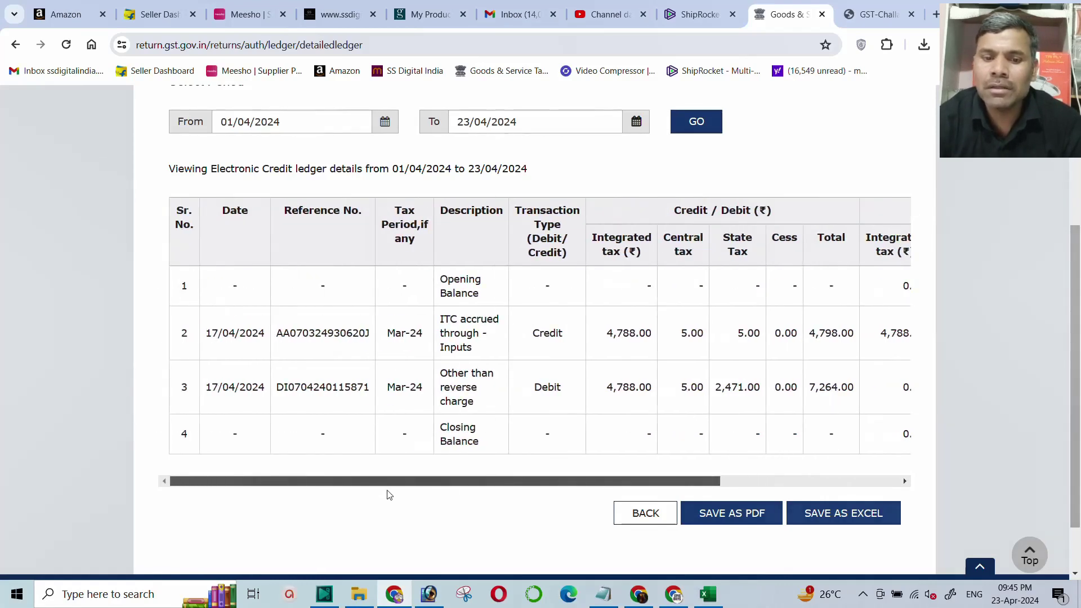
drag(497, 482, 1008, 462)
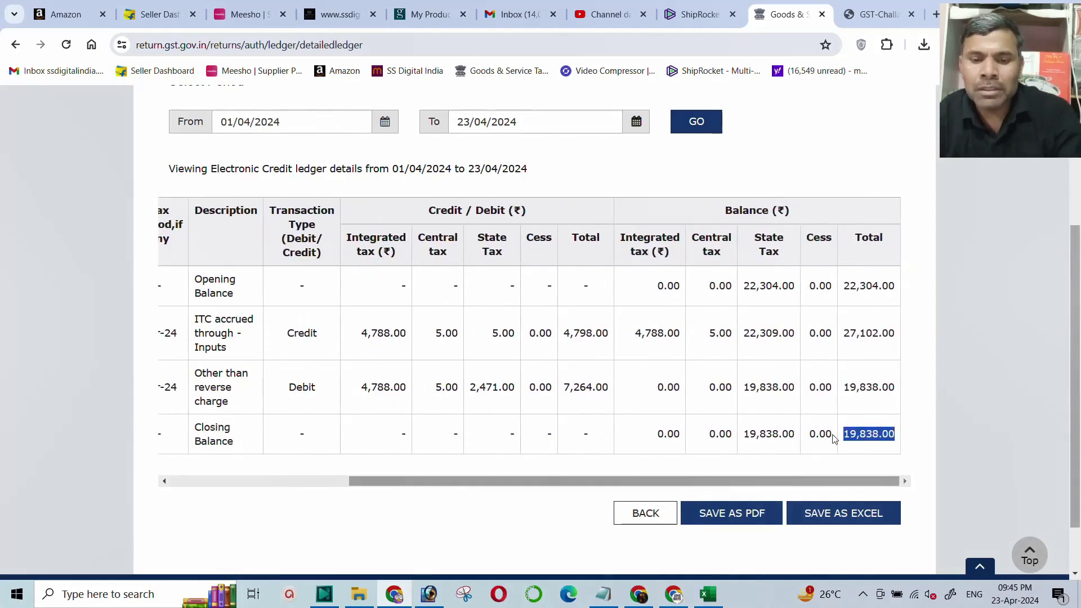
Switch to the Excel sheet and review the eligible CGST and SGST ITC, the SGST credit balance and the IGST cash balance.
key(Tab)
key(alt+Tab)
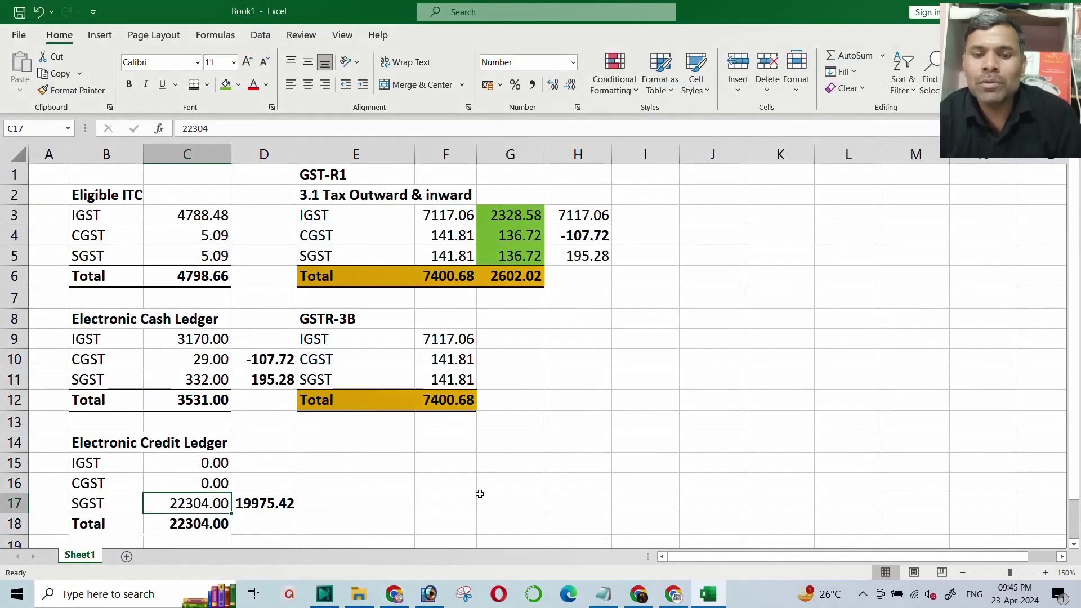
click(396, 491)
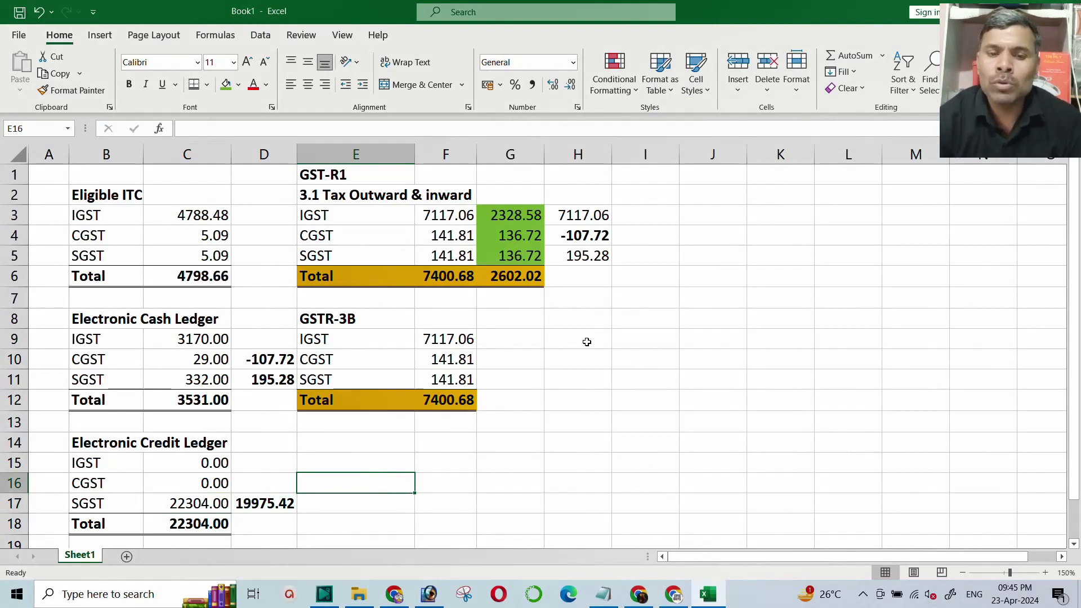
drag(190, 239, 200, 252)
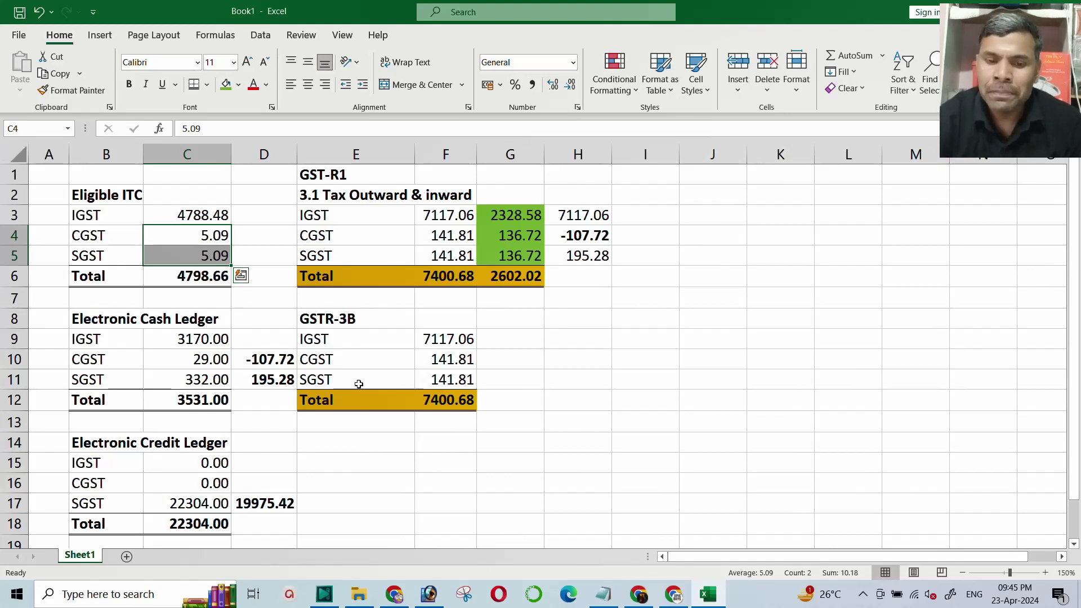
click(193, 502)
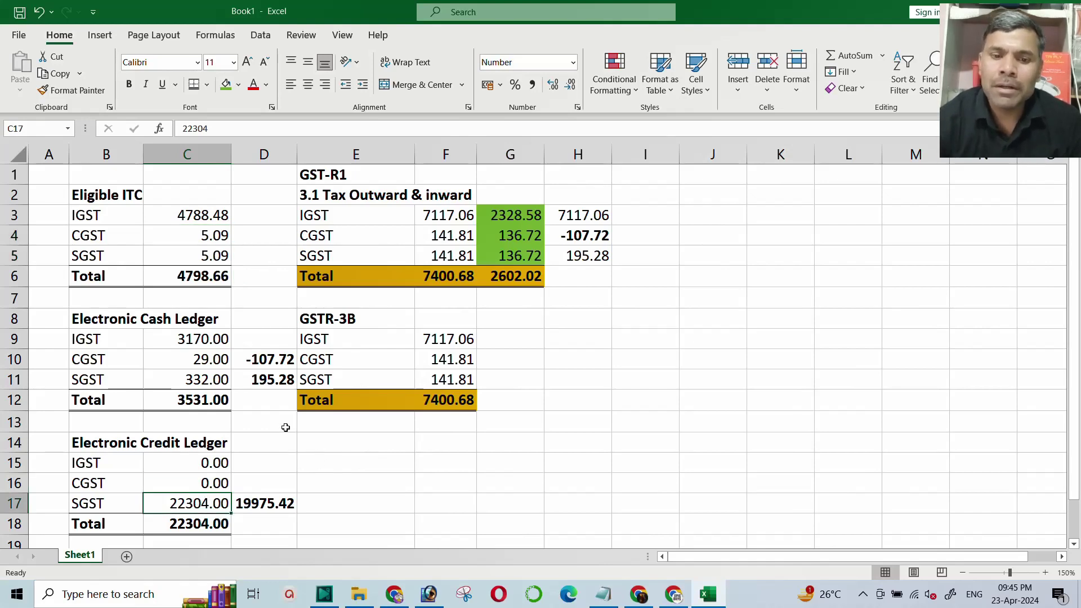
click(198, 342)
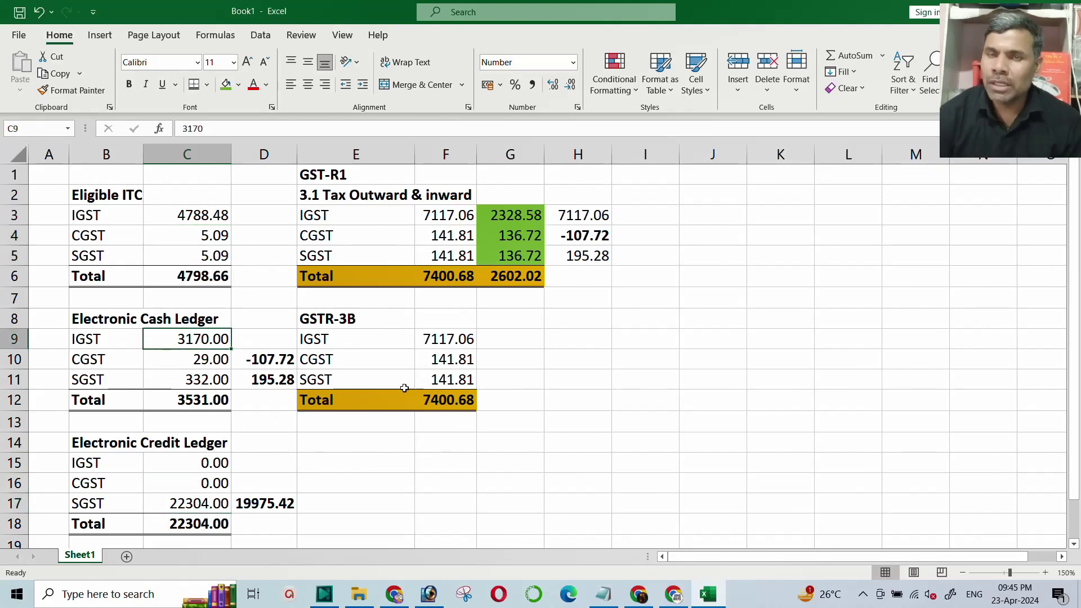